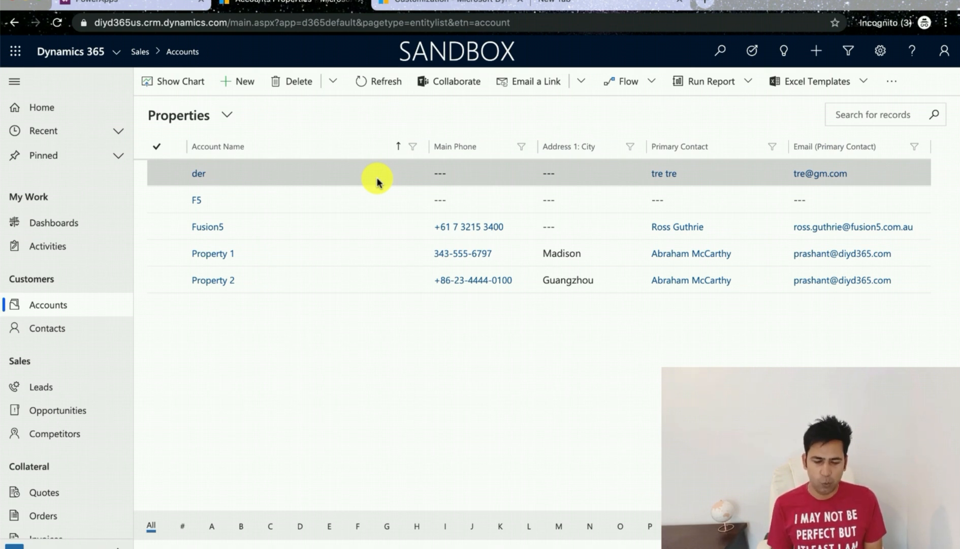
Step: Open the Fusion5 account record and view its Three Column tab
click(205, 227)
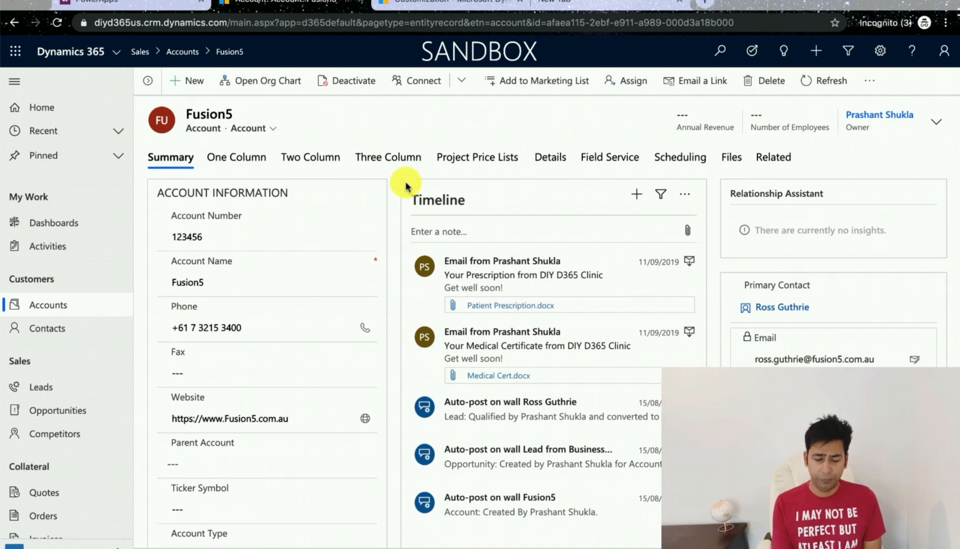
click(403, 159)
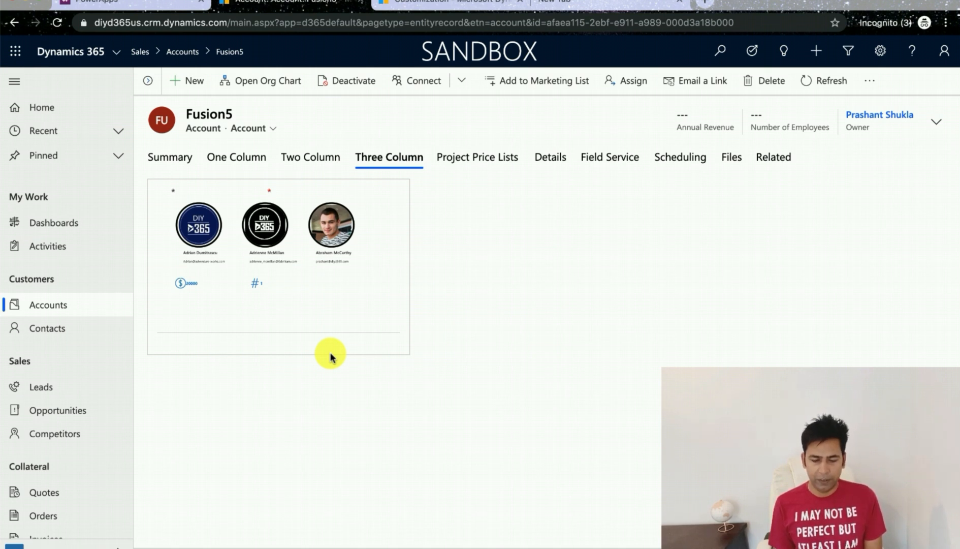
Step: Switch to the form editor window, remove the Canvas app control from the Account Name field, and confirm the field properties
mouse_move(3, 81)
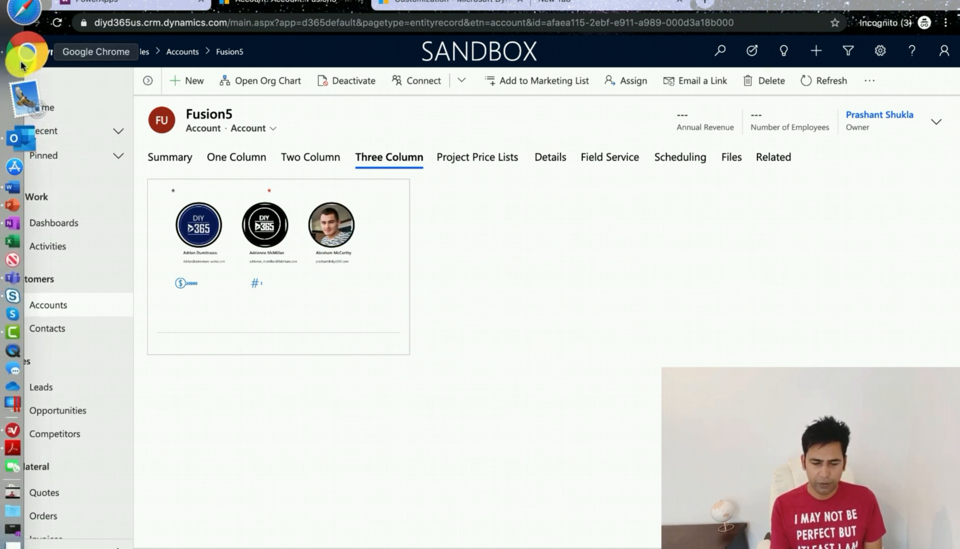
right_click(22, 61)
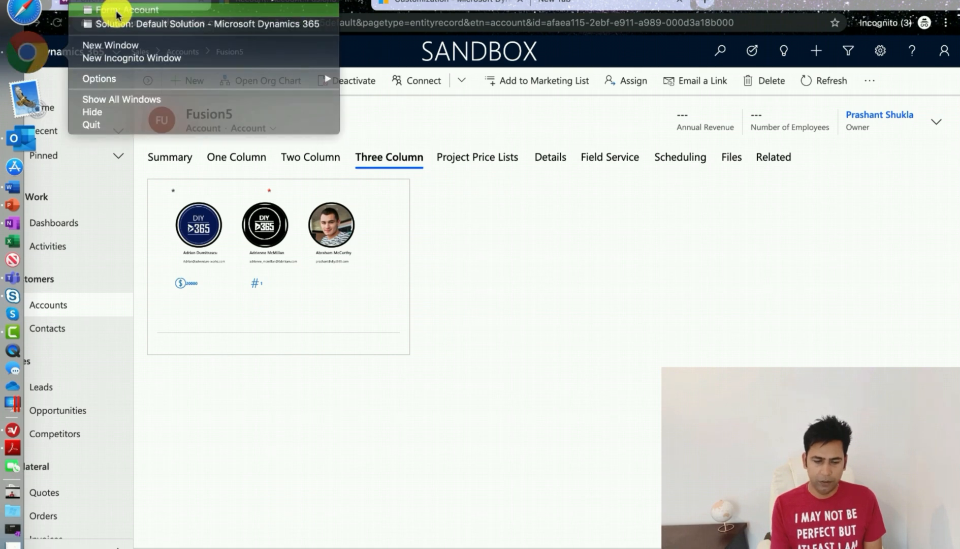
click(116, 8)
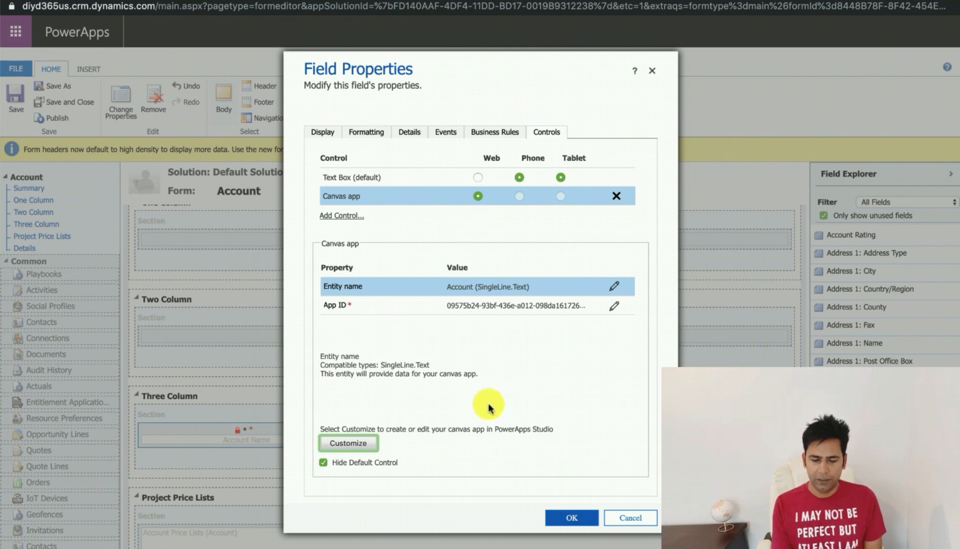
click(616, 196)
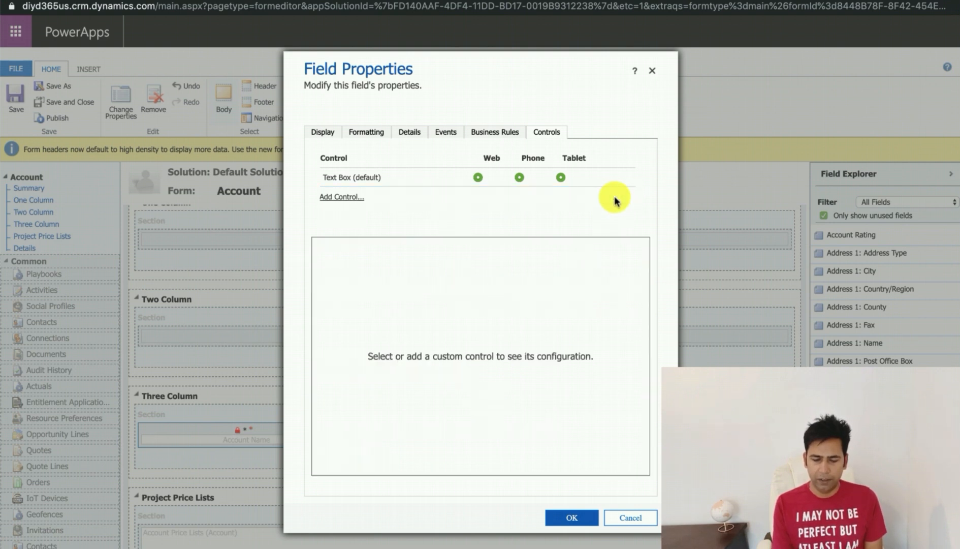
click(572, 517)
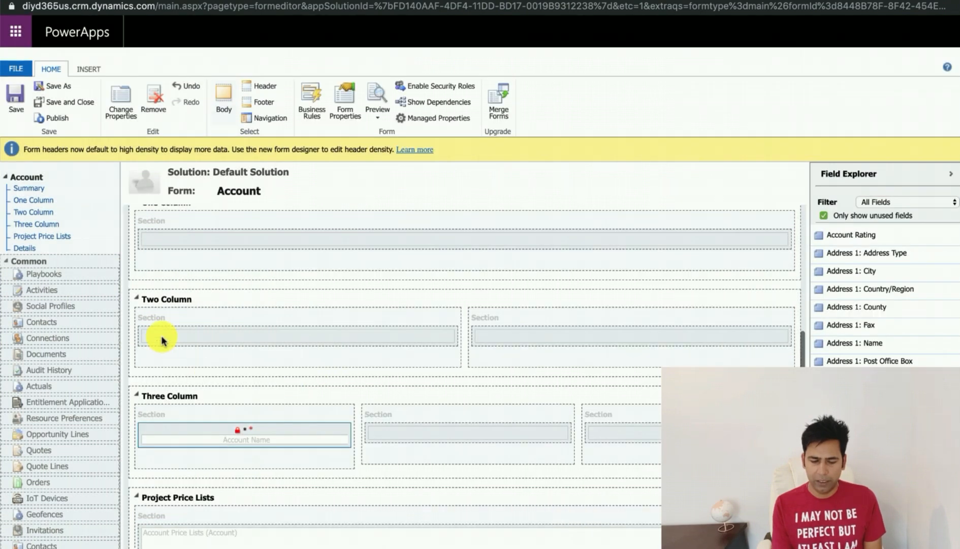
Step: Save and publish the Account form
click(16, 95)
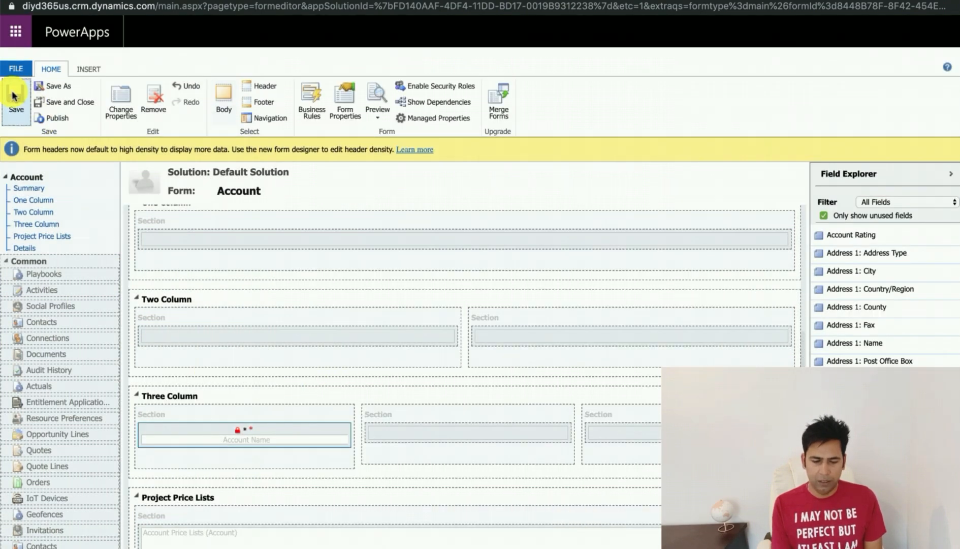
click(56, 118)
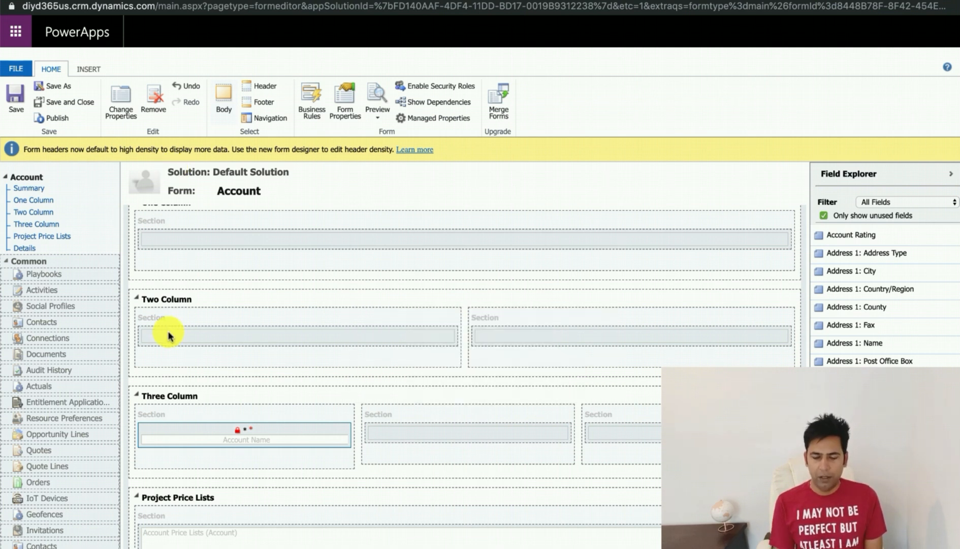
scroll(263, 369, up, 1)
scroll(263, 369, down, 1)
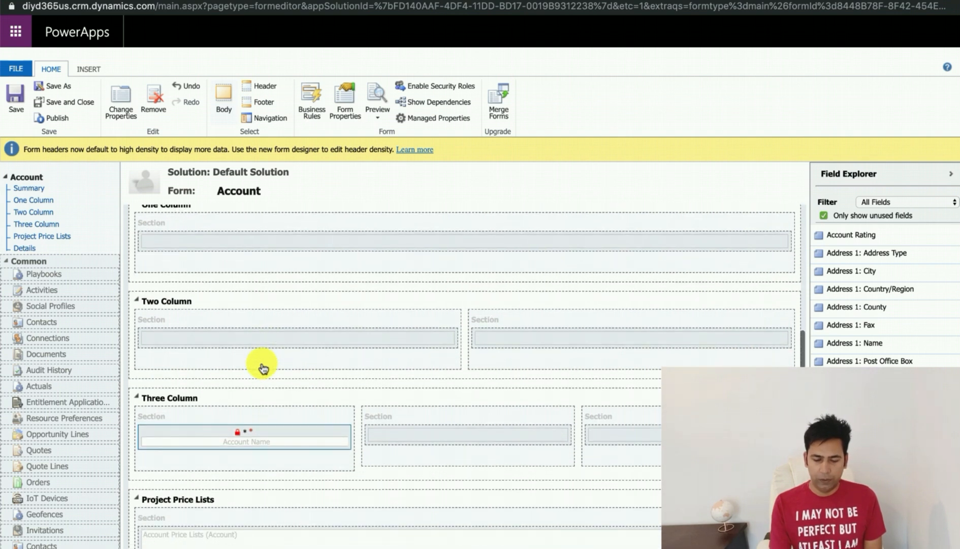
Step: Return to the browser record, reload the Fusion5 account, and check its Three Column tab
click(23, 0)
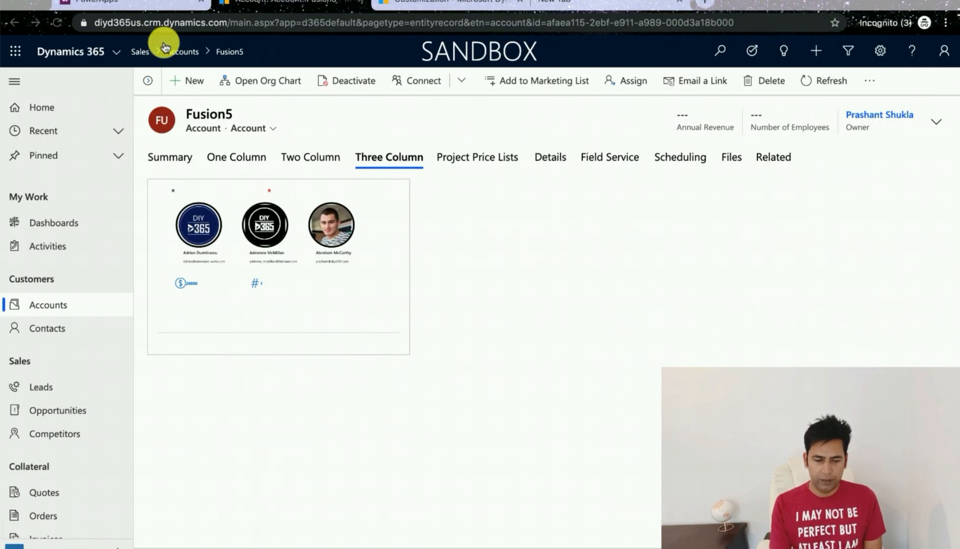
click(57, 24)
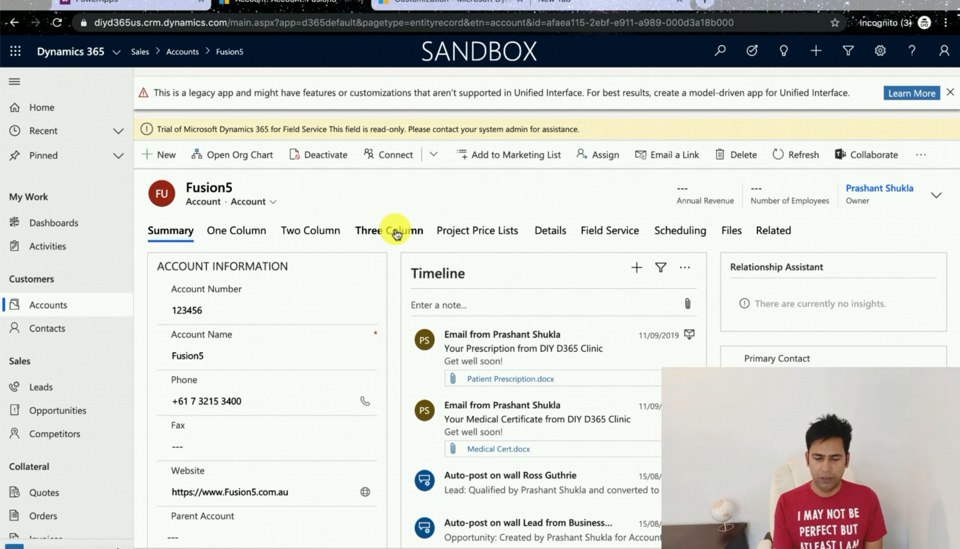
click(397, 232)
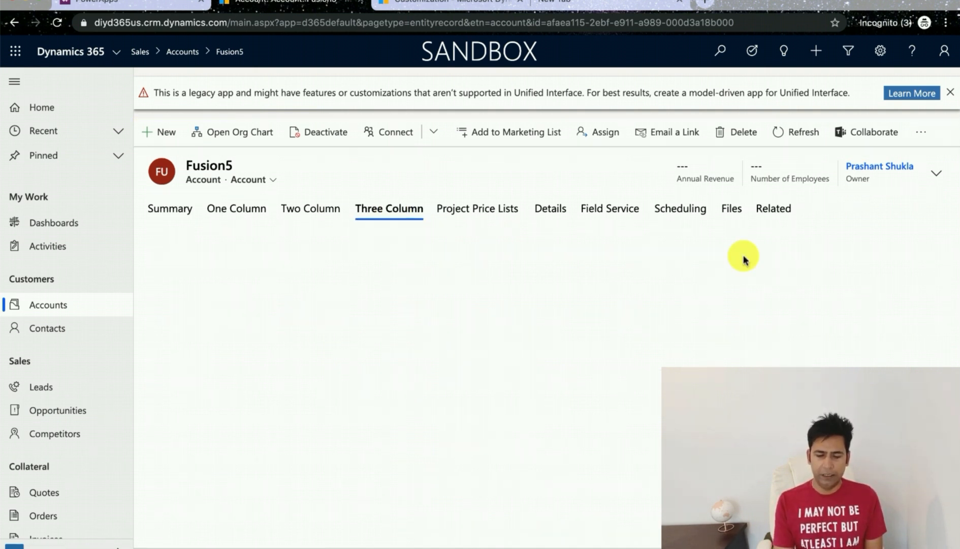
click(950, 93)
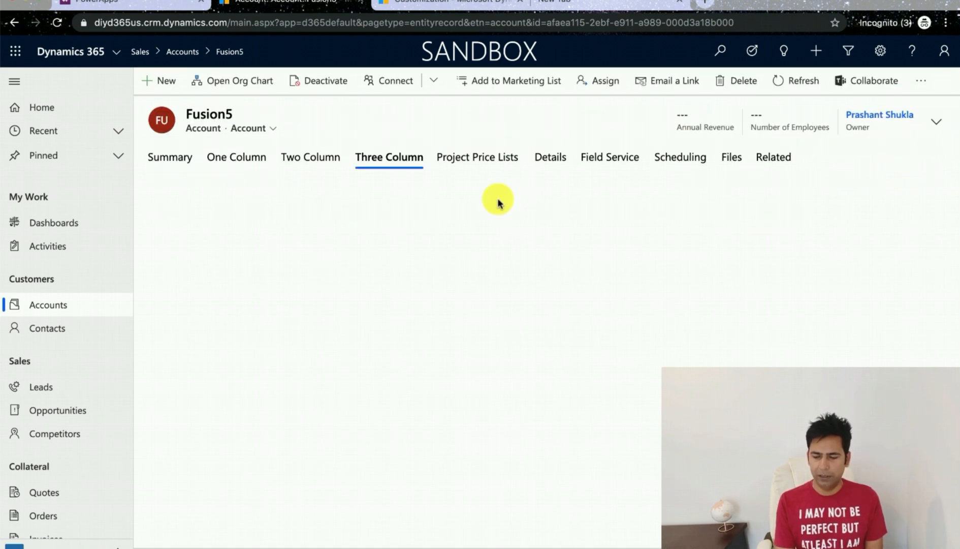
Step: Switch back to the form editor window and bring the Three Column tab into view
mouse_move(5, 124)
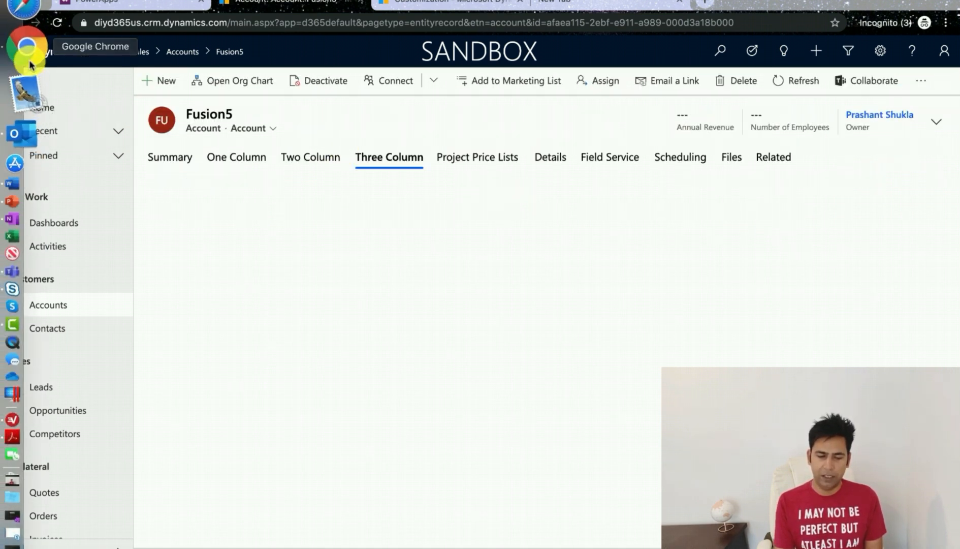
right_click(30, 62)
click(112, 10)
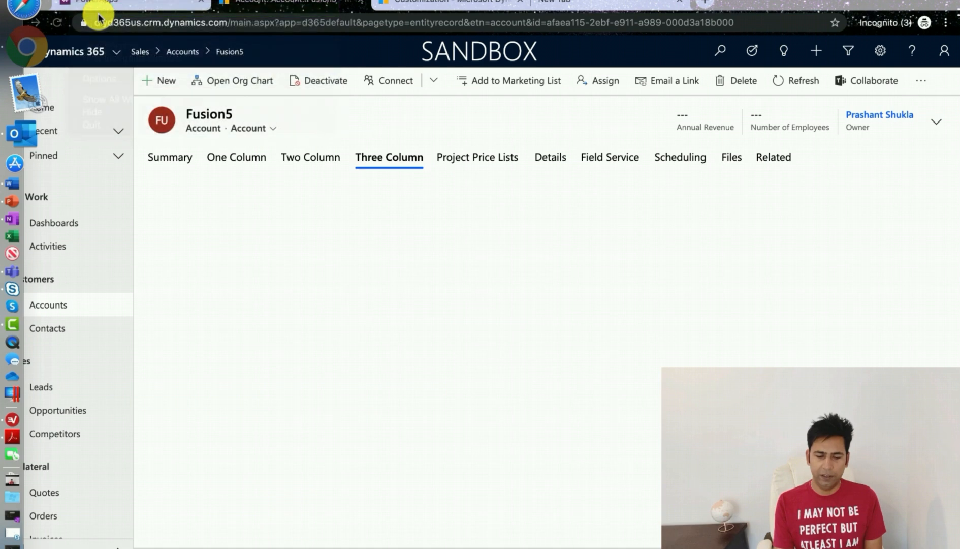
scroll(340, 236, down, 3)
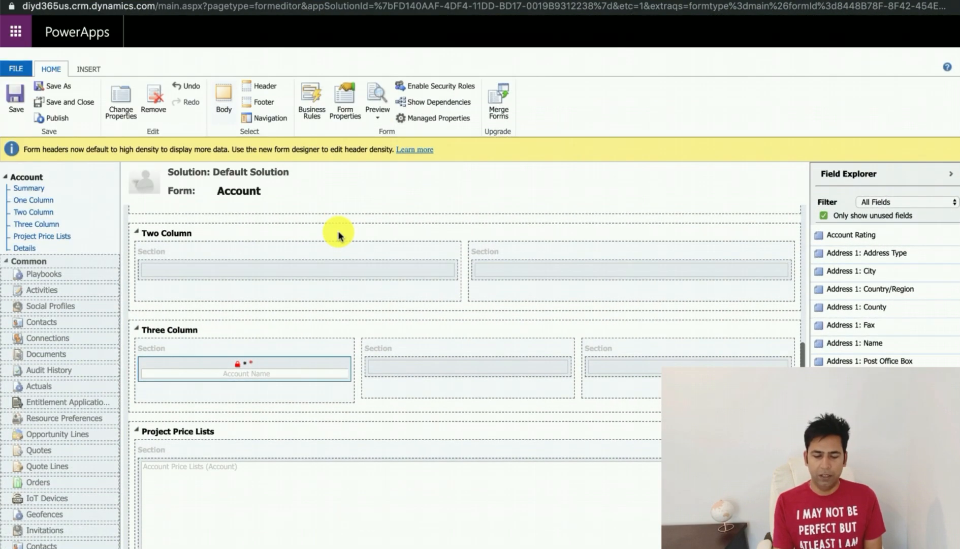
double_click(243, 373)
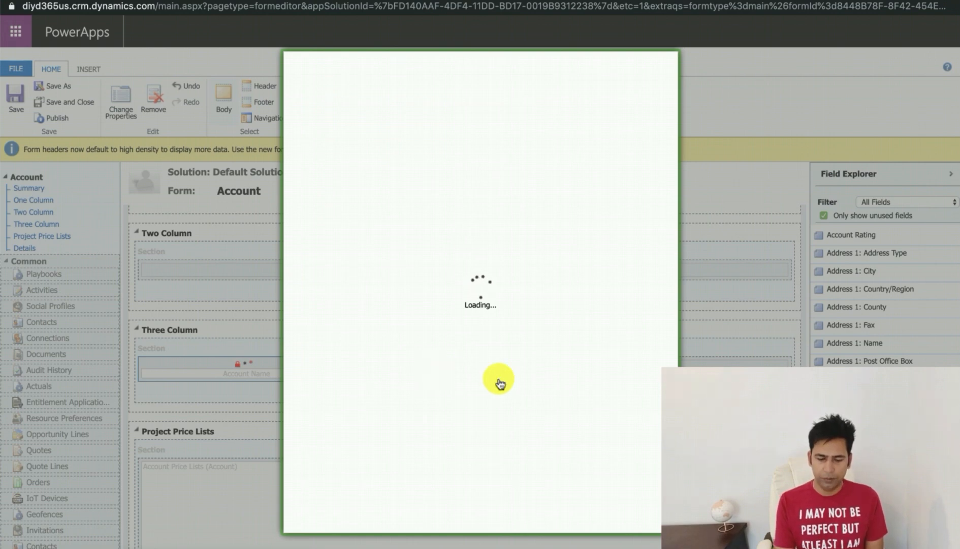
key(Escape)
scroll(412, 314, up, 1)
scroll(413, 313, up, 3)
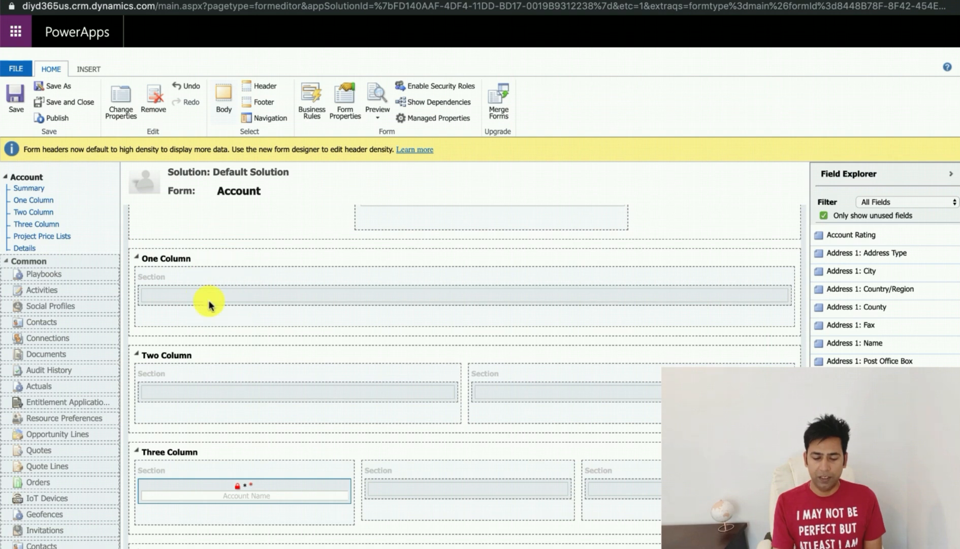
scroll(231, 386, down, 1)
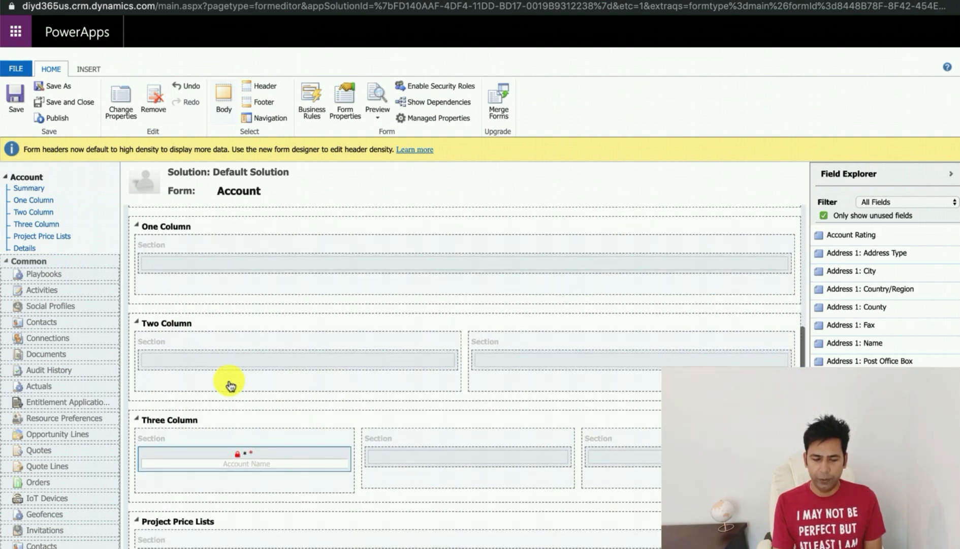
scroll(253, 456, up, 1)
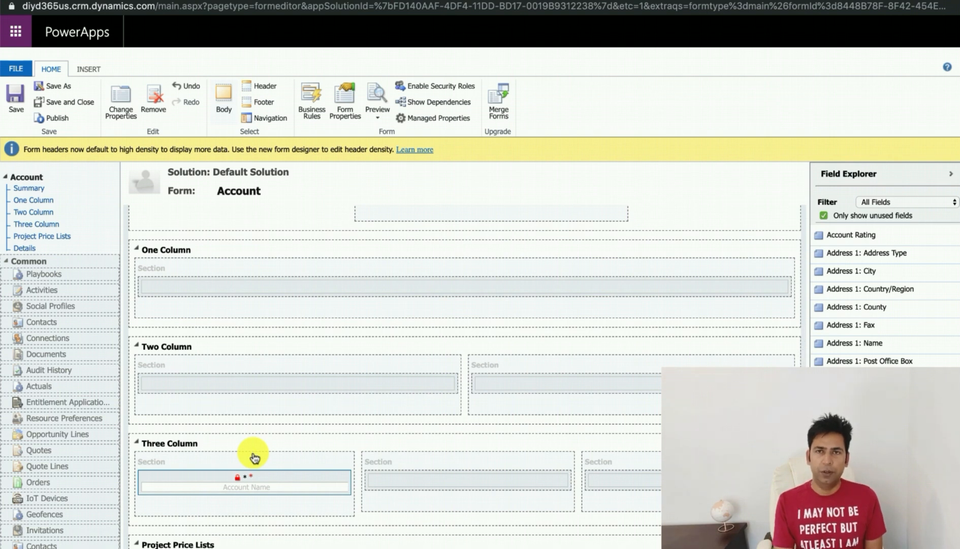
scroll(254, 458, down, 1)
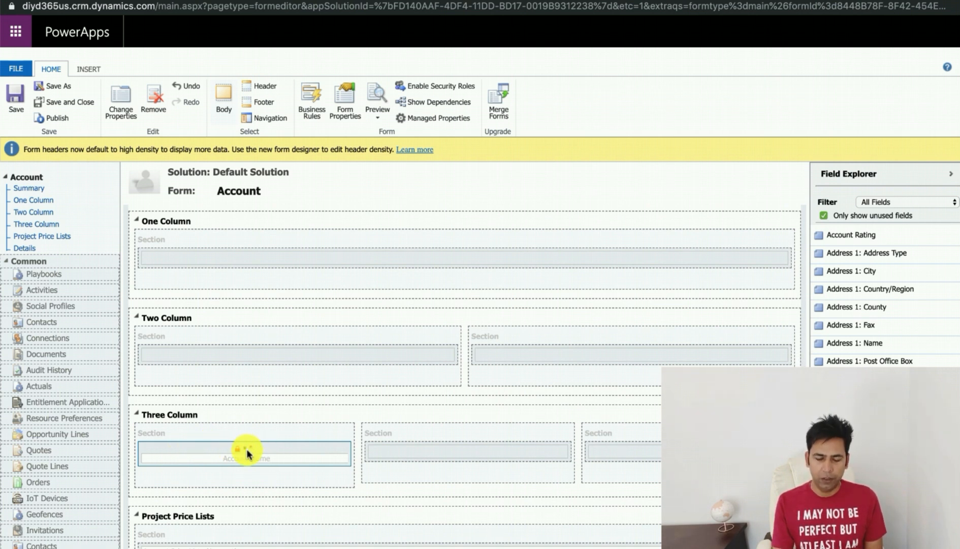
Step: Set the Account Name field's label in the Three Column tab to "-" and confirm the field properties
double_click(287, 456)
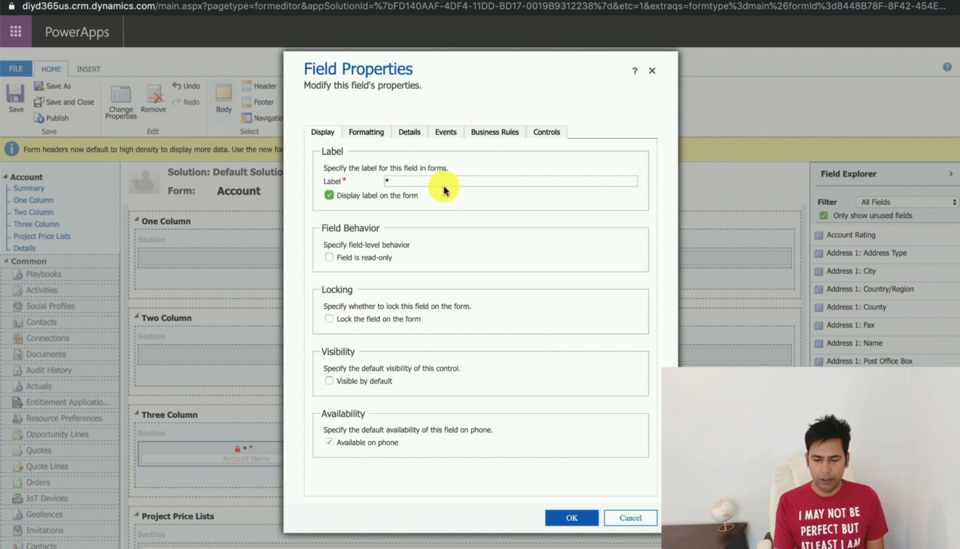
click(399, 181)
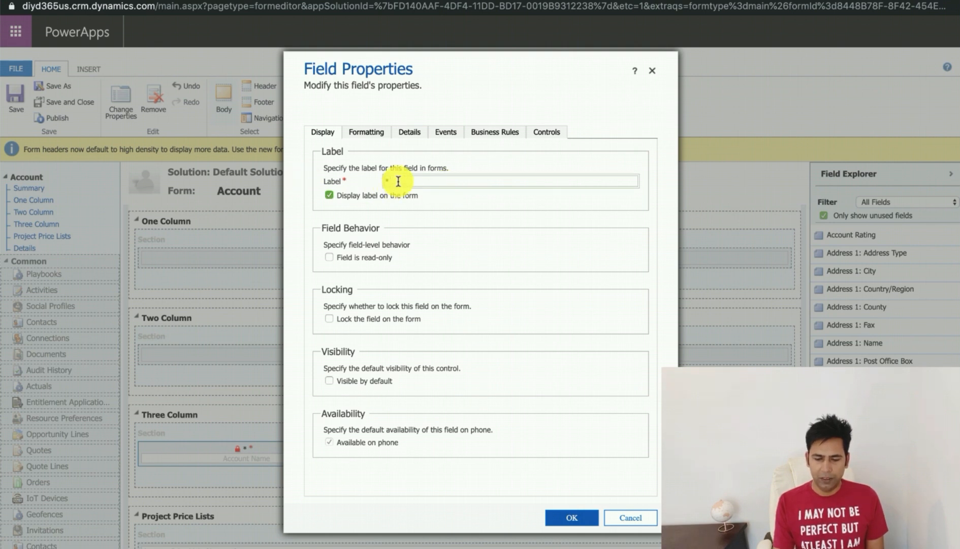
text(-)
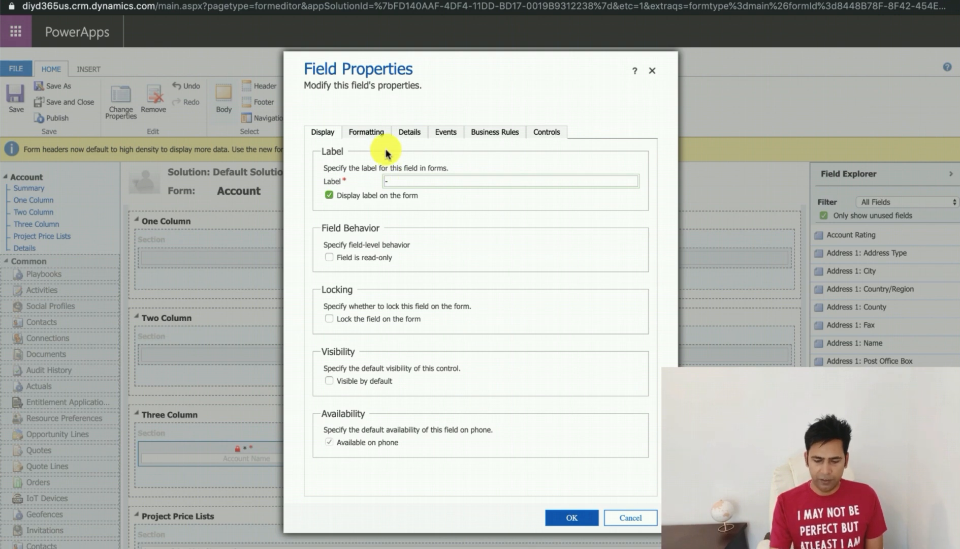
click(379, 133)
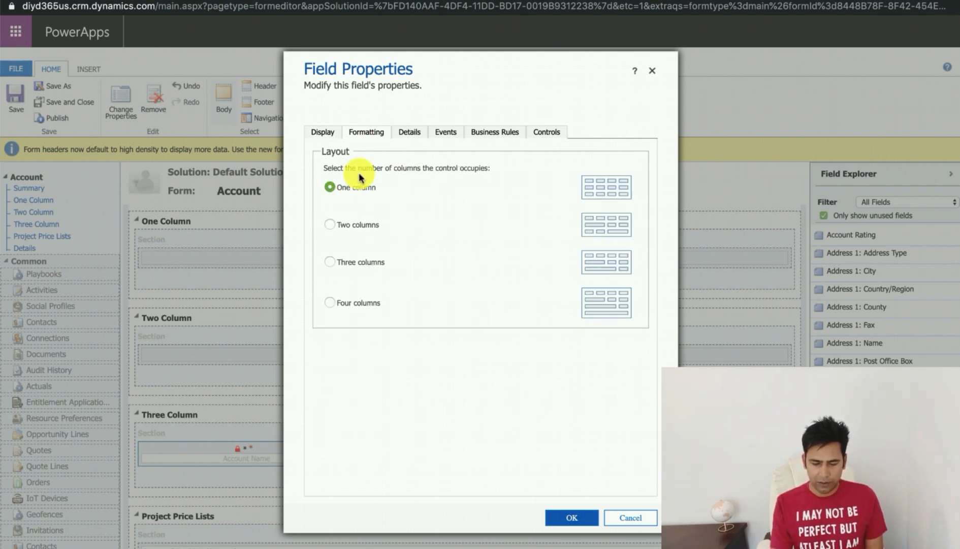
click(412, 134)
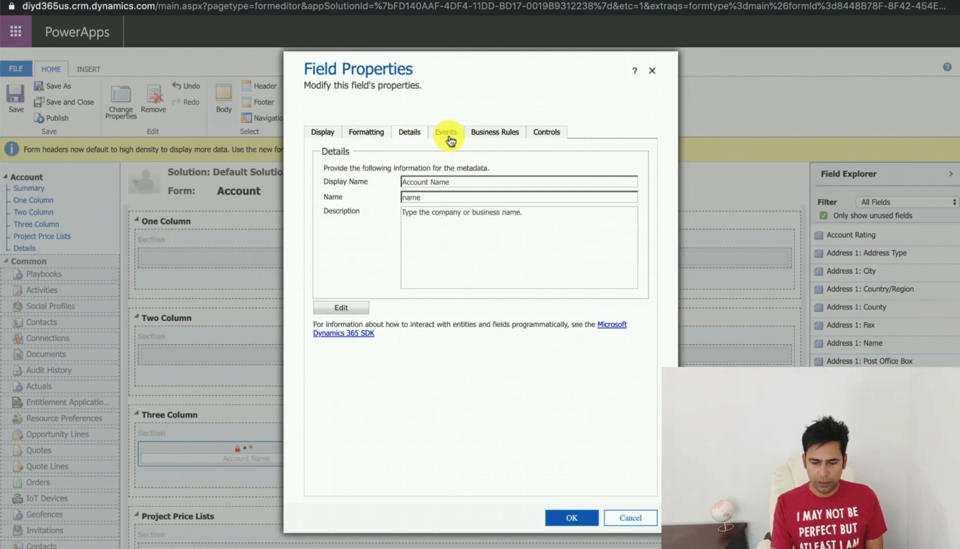
click(542, 136)
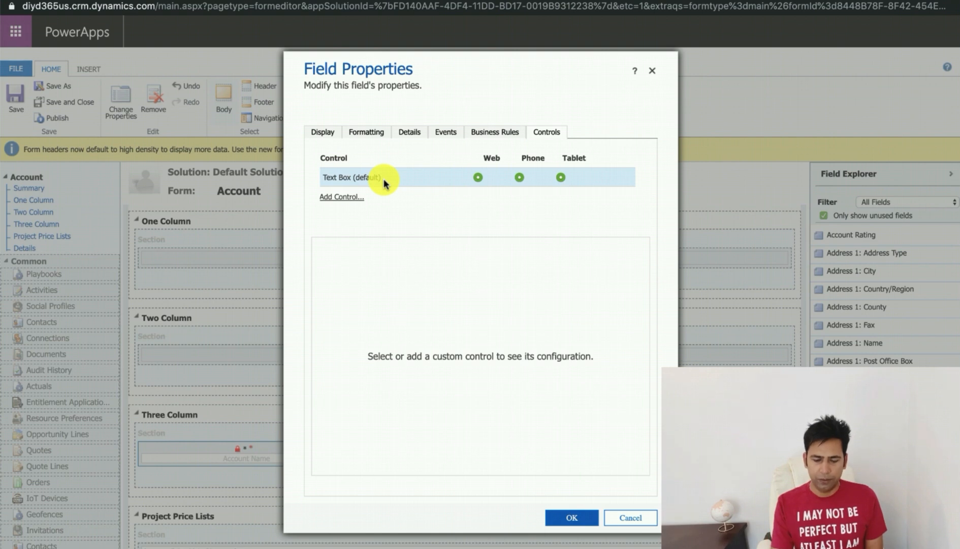
click(570, 518)
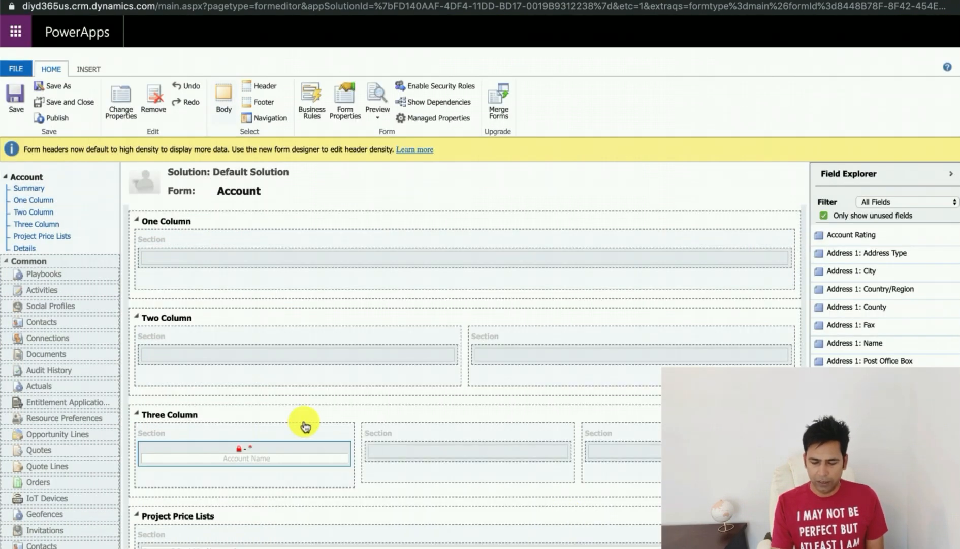
Step: Inspect the Three Column section's formatting properties and close the dialog
double_click(224, 438)
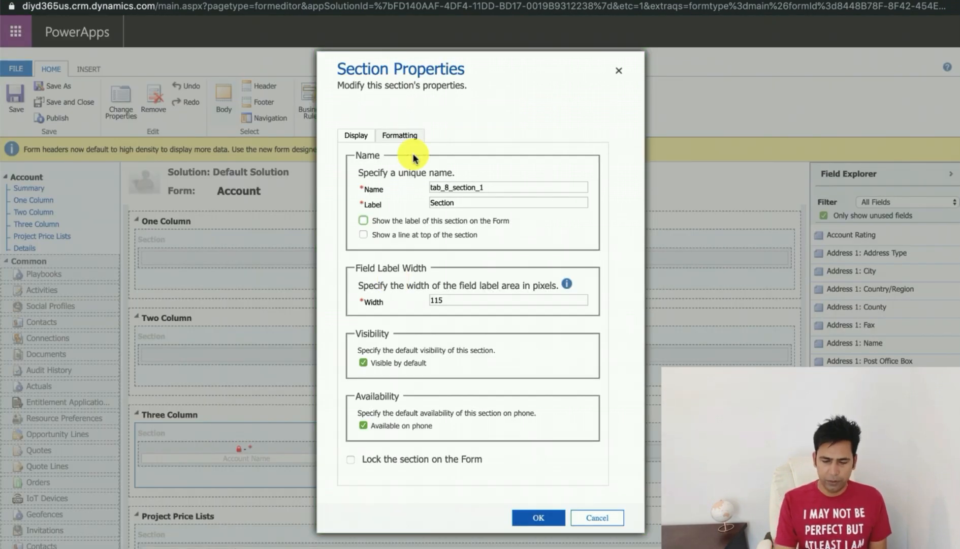
click(398, 135)
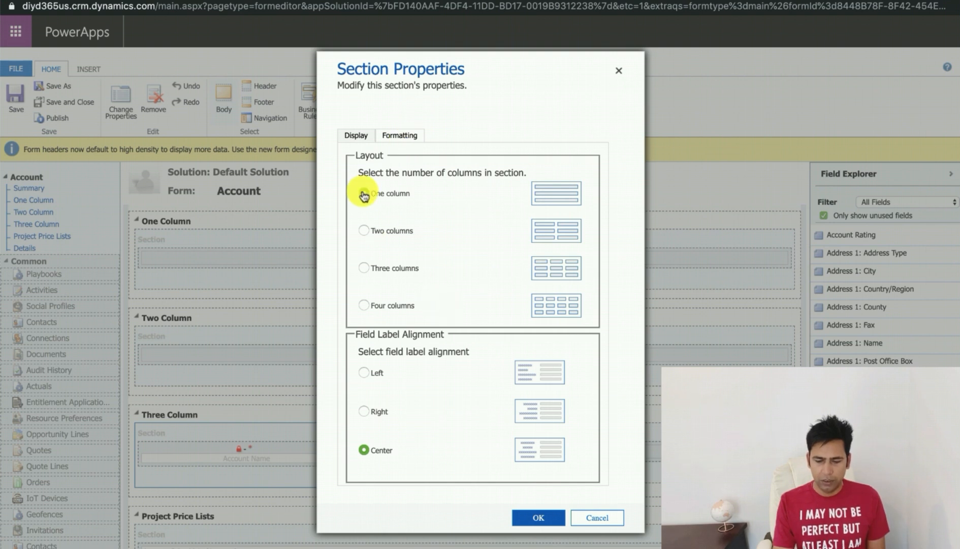
scroll(445, 193, down, 3)
scroll(445, 193, down, 2)
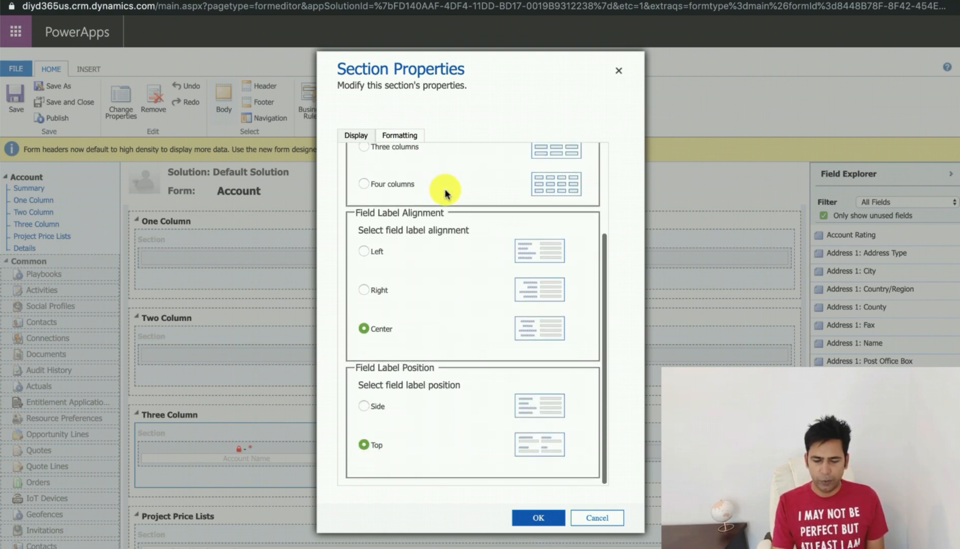
click(361, 329)
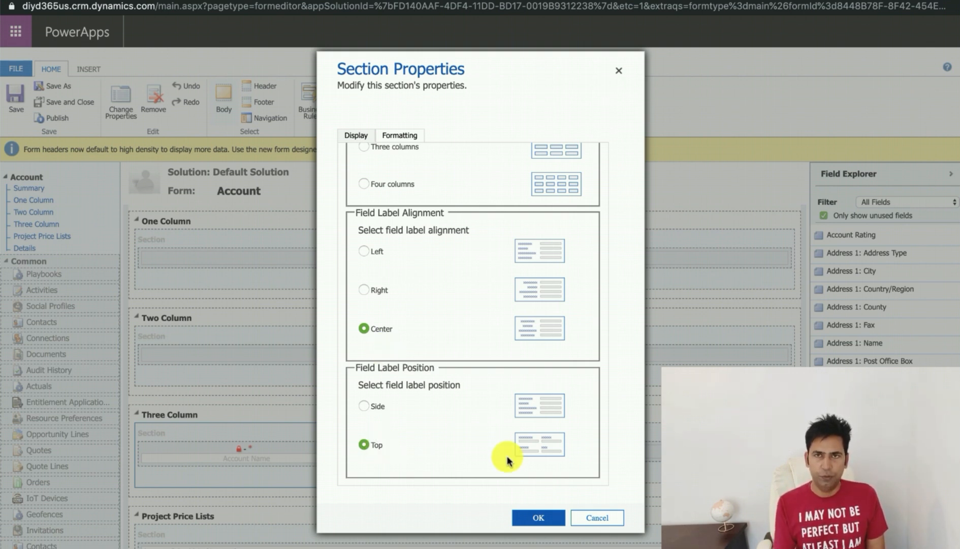
click(599, 518)
Step: Add a Canvas app control to the Account Name field in the Three Column tab
double_click(231, 451)
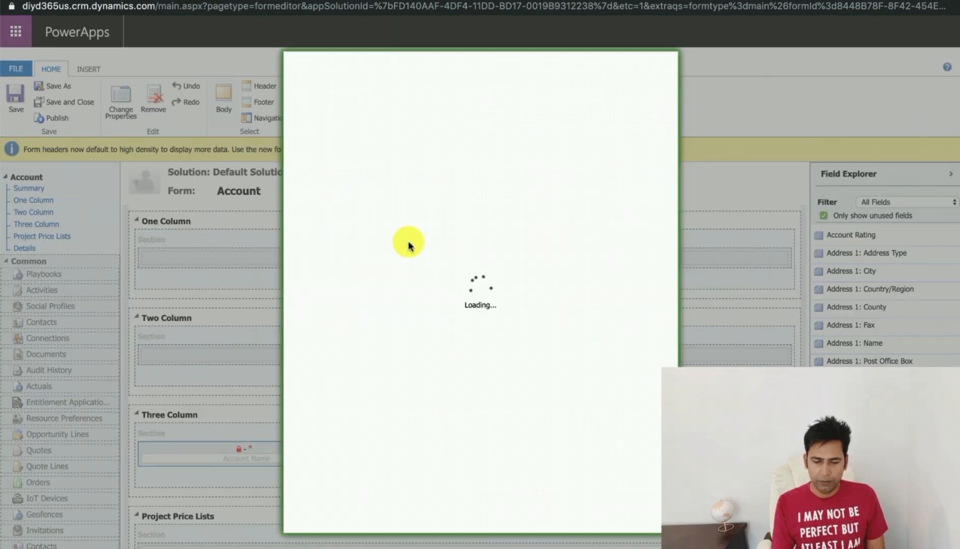
click(547, 133)
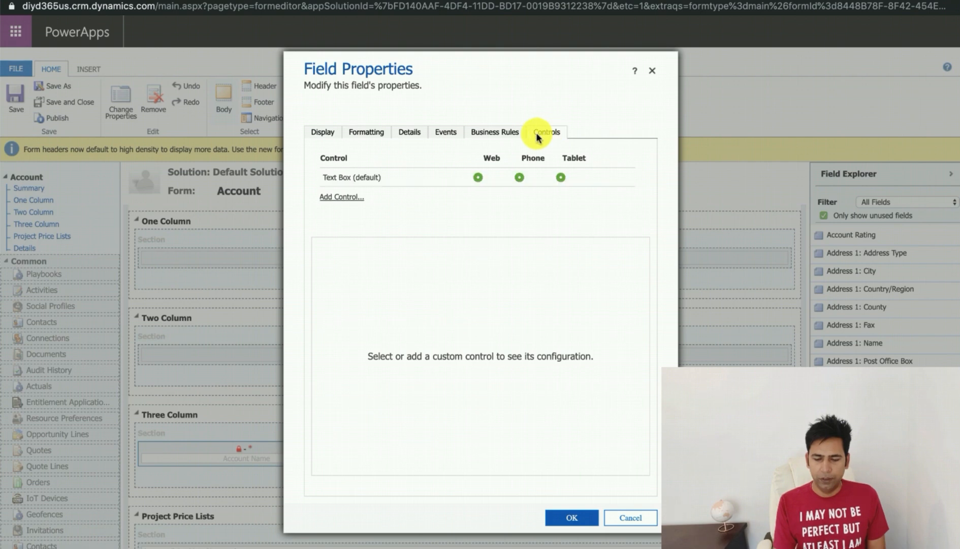
click(346, 197)
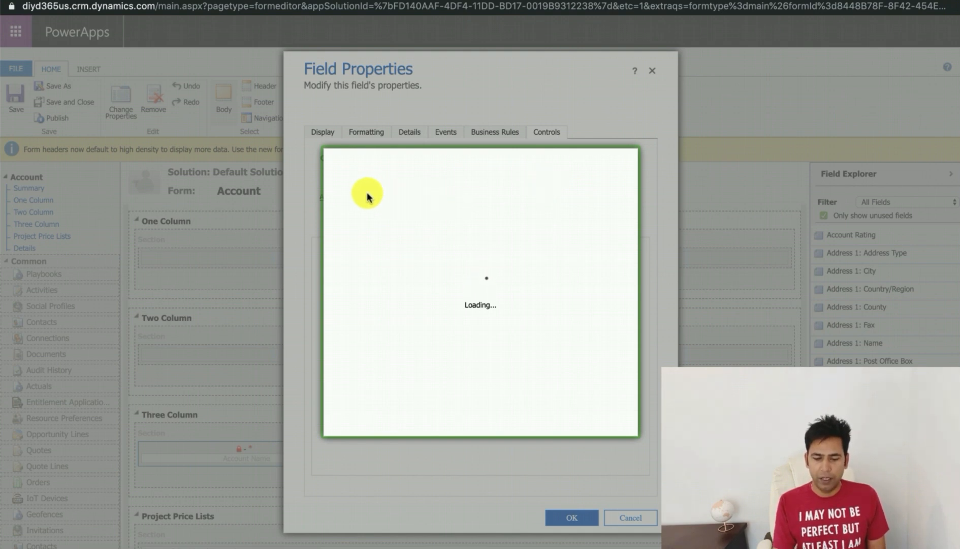
scroll(368, 251, down, 3)
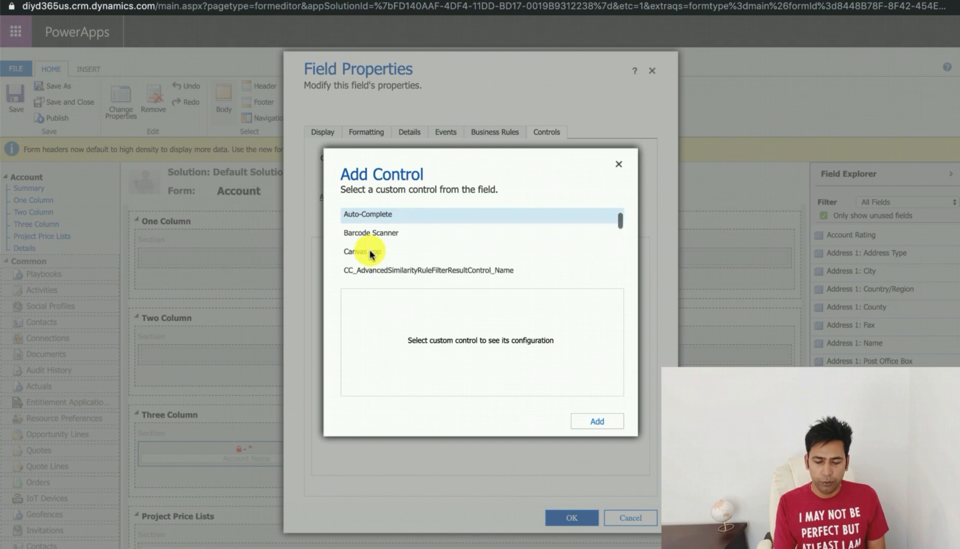
click(364, 234)
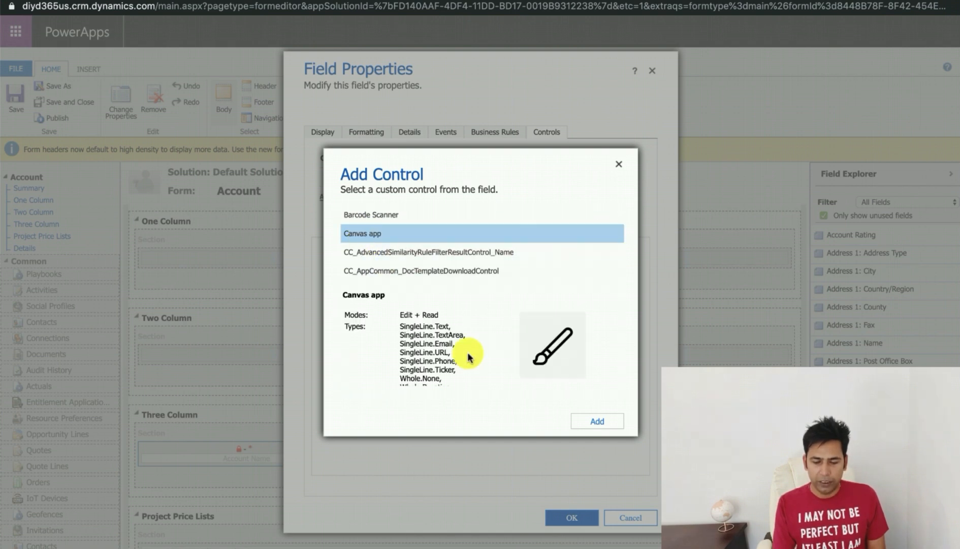
click(579, 421)
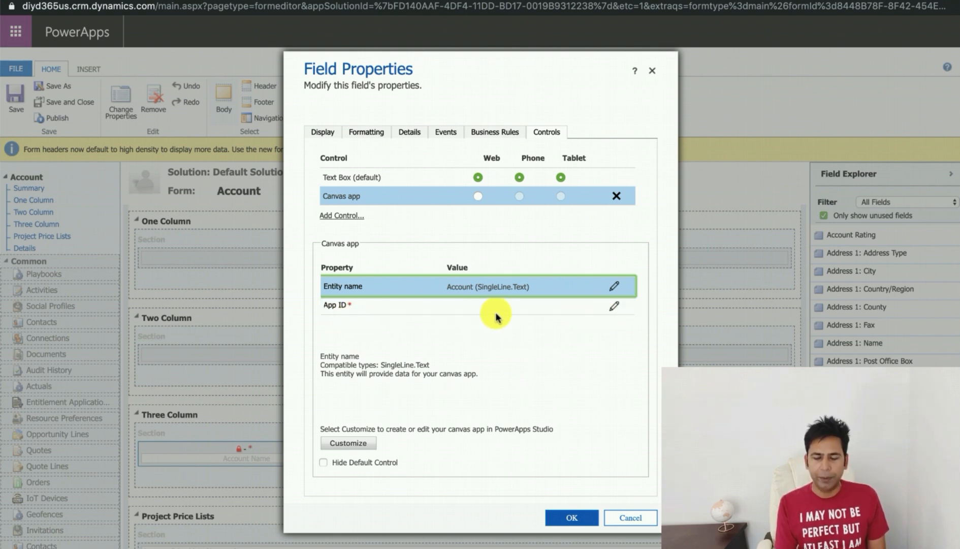
Step: Open the canvas app for customization and set its screen to Landscape orientation at 16:9 size
click(353, 443)
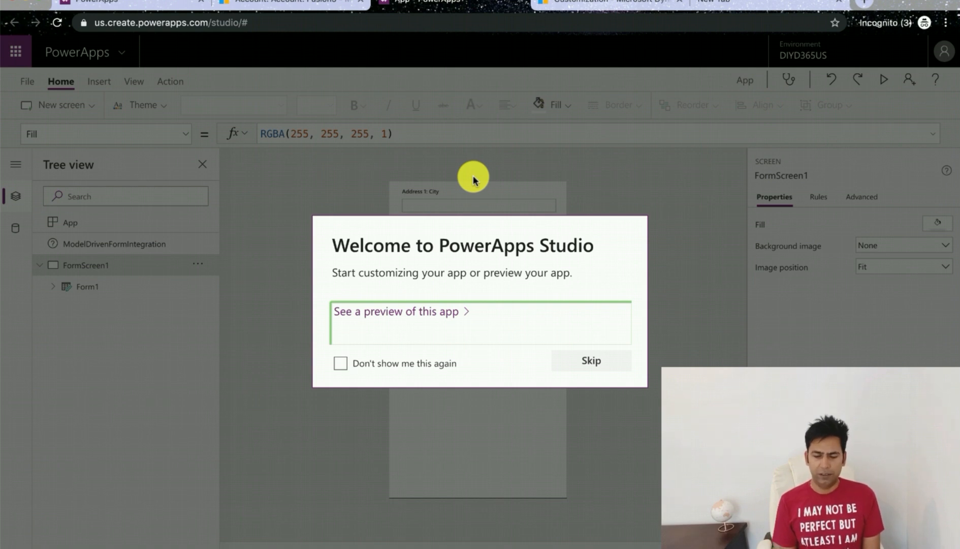
click(579, 365)
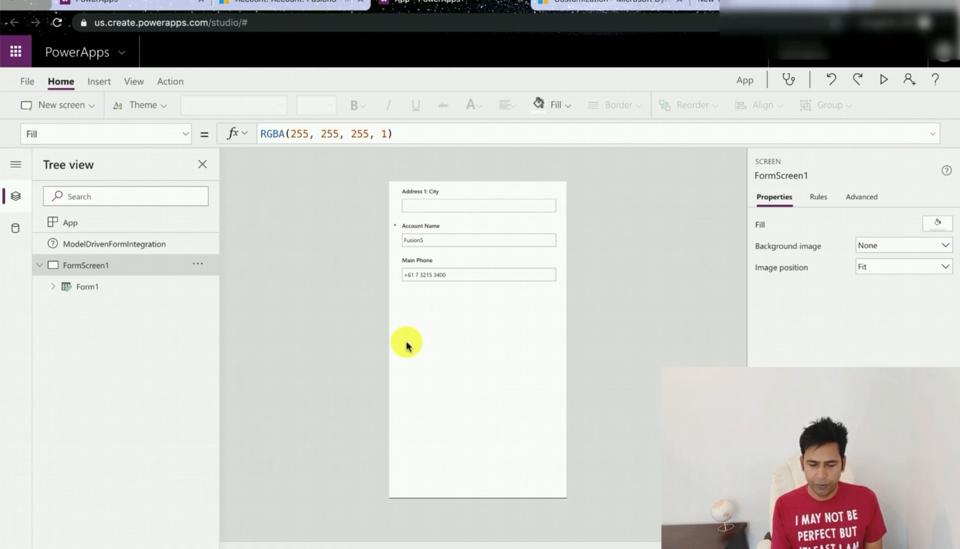
click(26, 83)
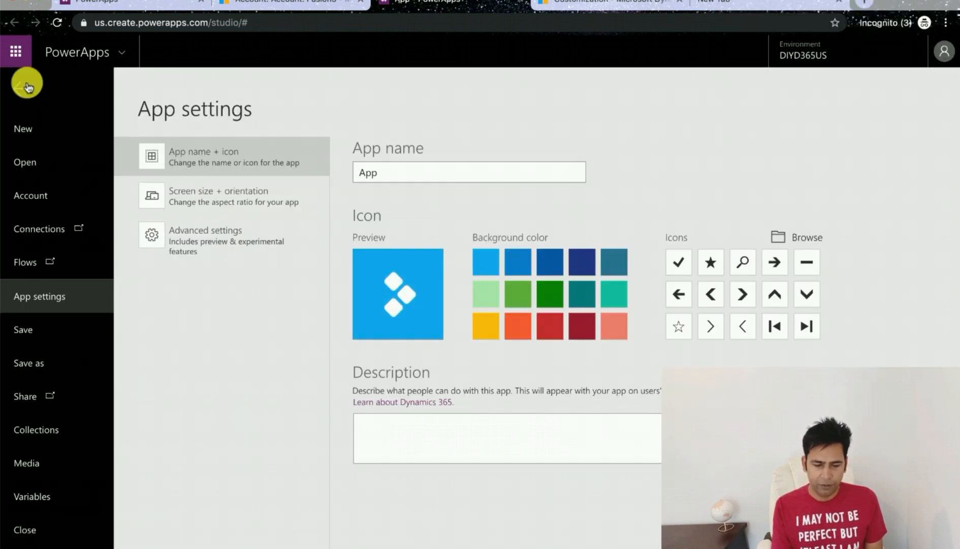
click(153, 197)
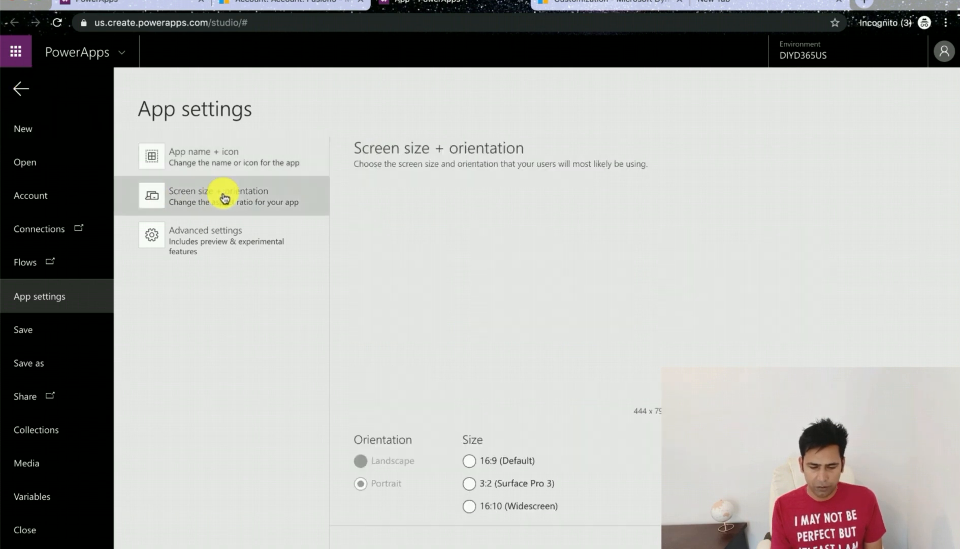
click(468, 460)
click(360, 461)
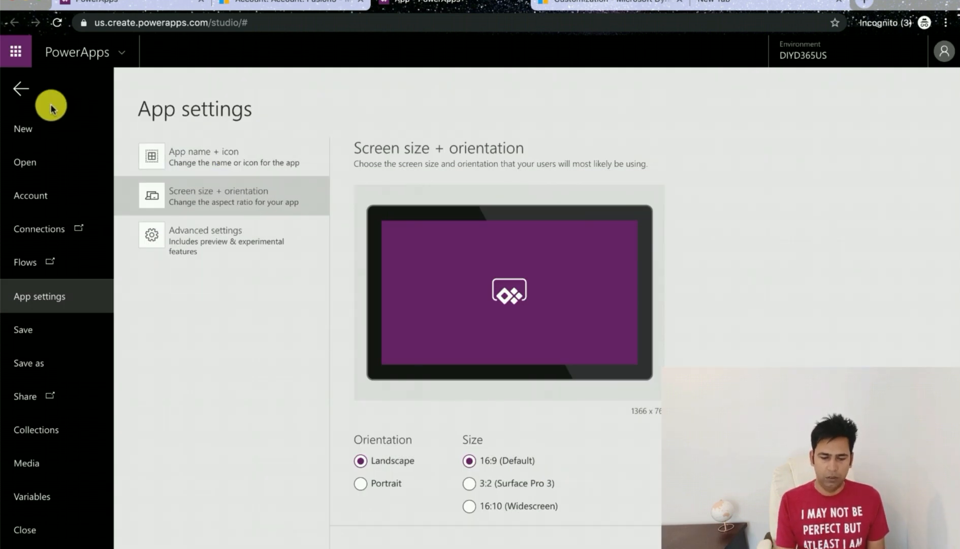
Step: Set the data row limit for non-delegable queries to 2000 and return to the canvas
click(165, 228)
click(369, 278)
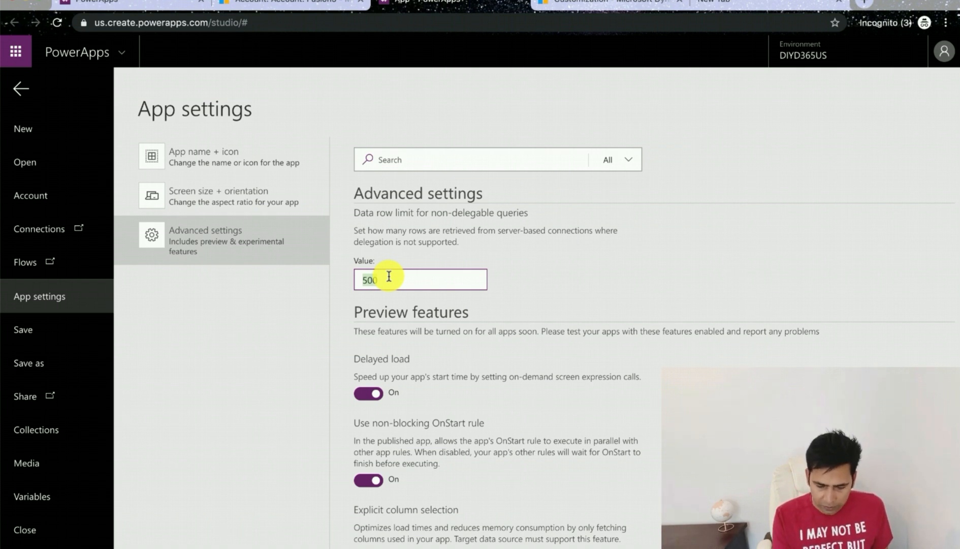
text(2)
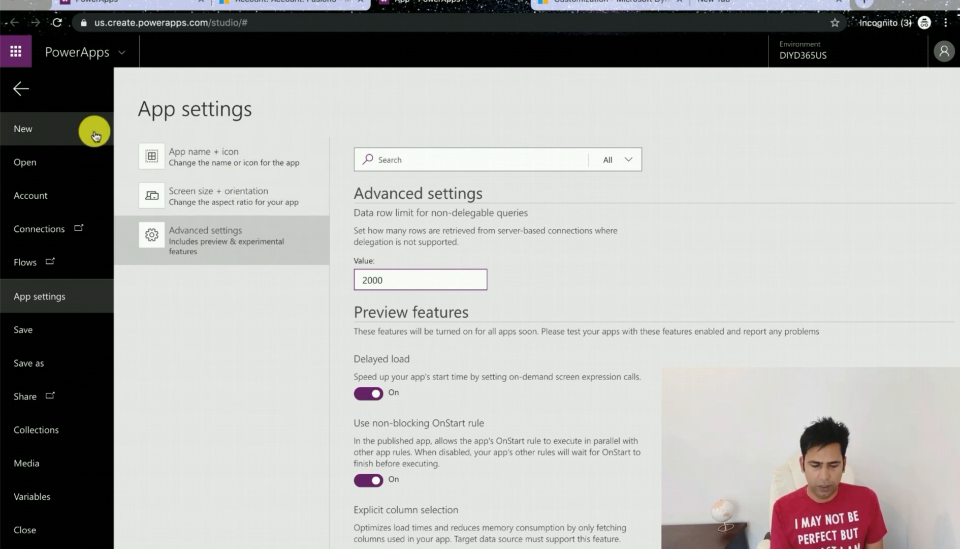
click(23, 95)
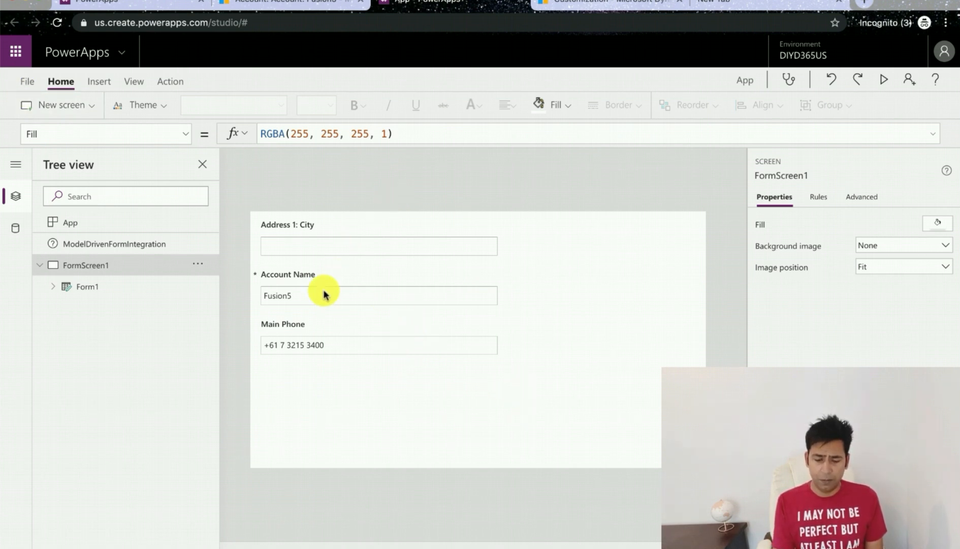
Step: Delete the Address 1: City and Main Phone cards from the form and shrink the form to fit the Account Name card
click(305, 235)
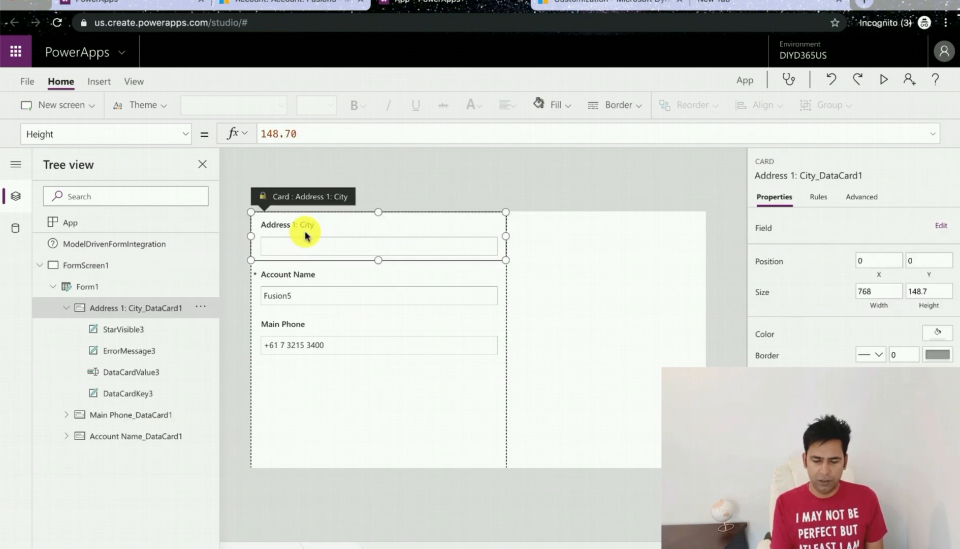
key(Delete)
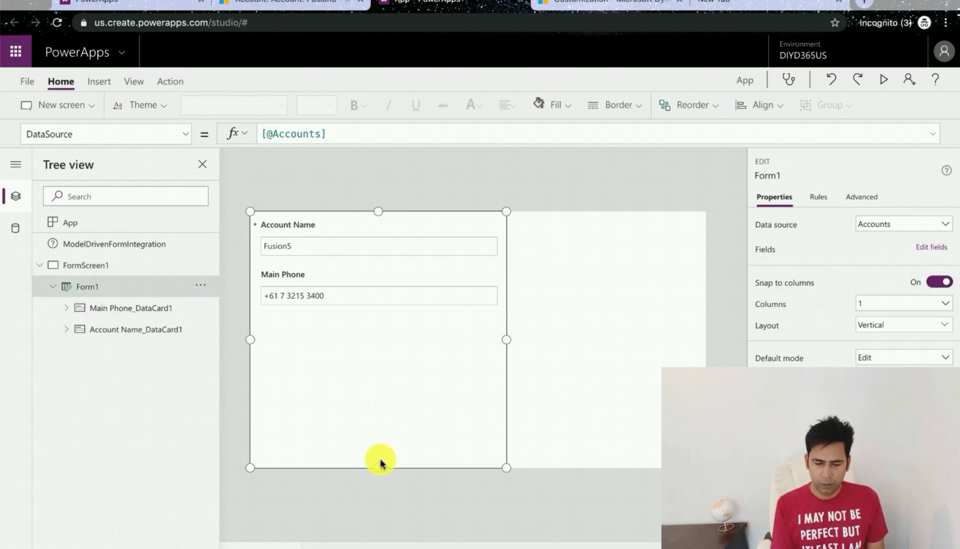
drag(378, 466, 379, 311)
click(325, 283)
key(Delete)
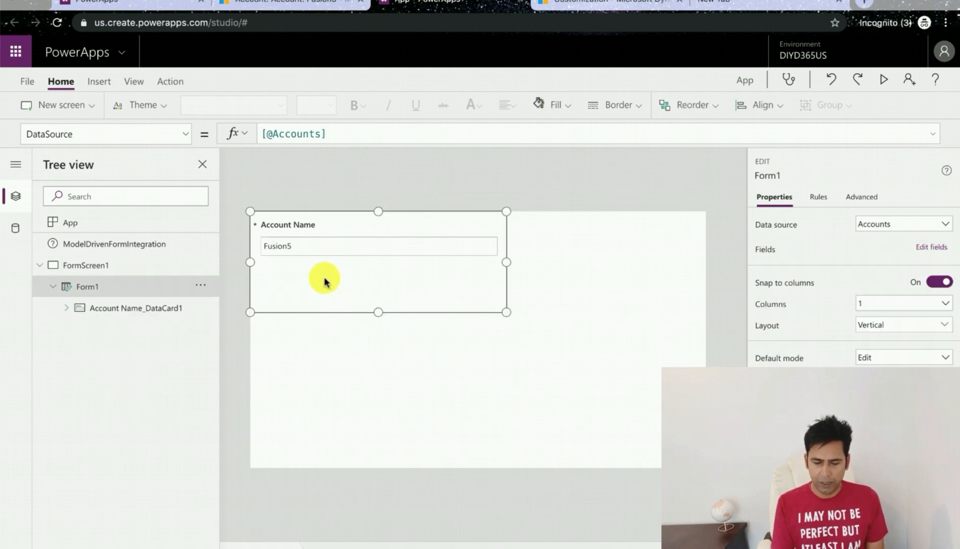
drag(377, 311, 382, 257)
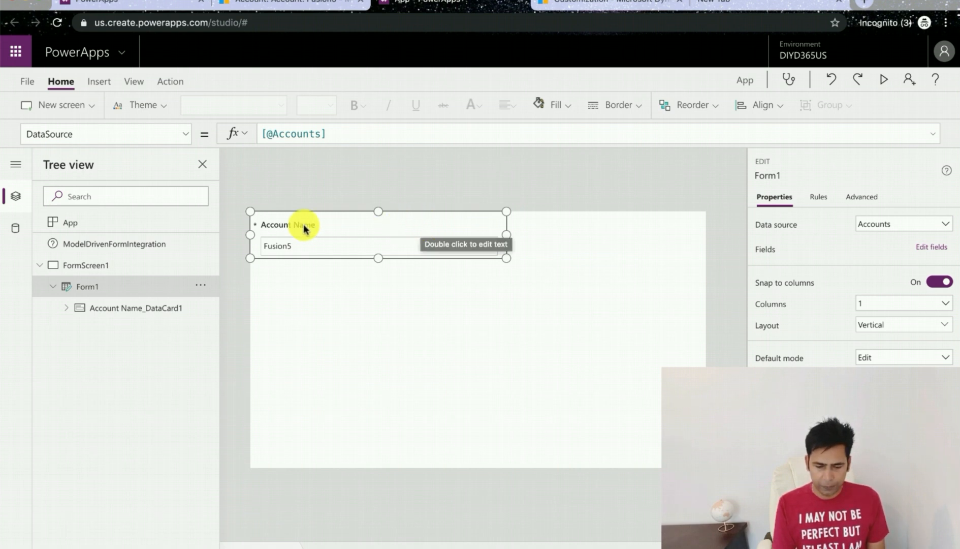
Step: Set the form's Visible property to false
click(186, 136)
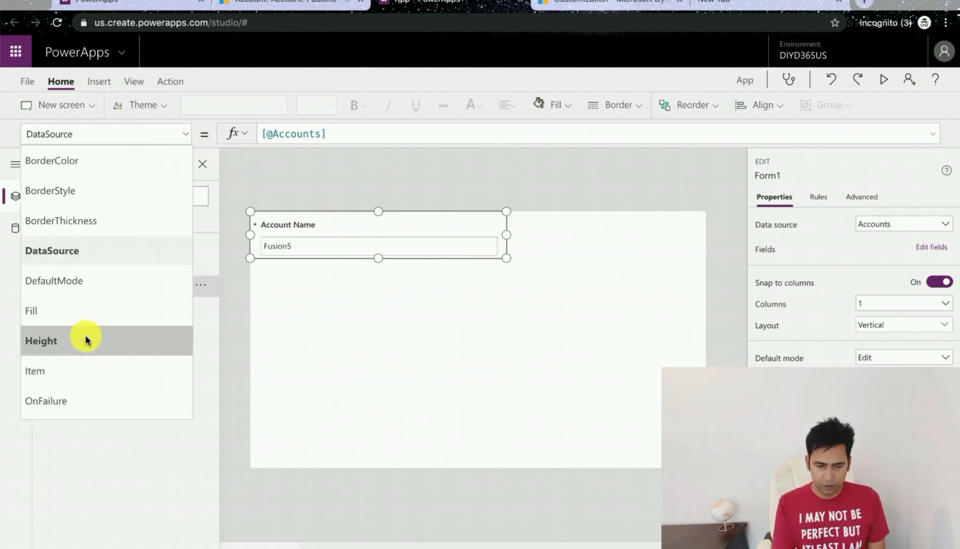
scroll(85, 338, down, 5)
click(71, 343)
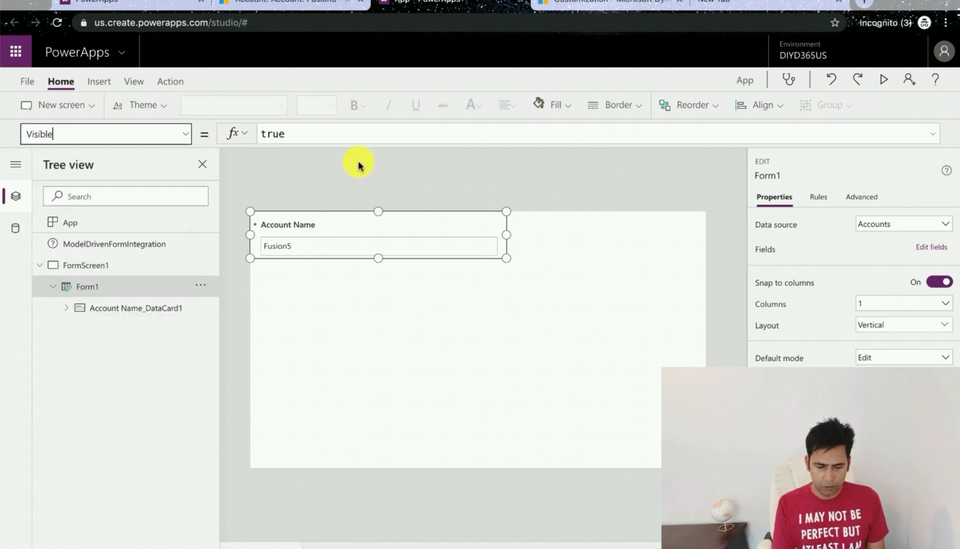
double_click(345, 131)
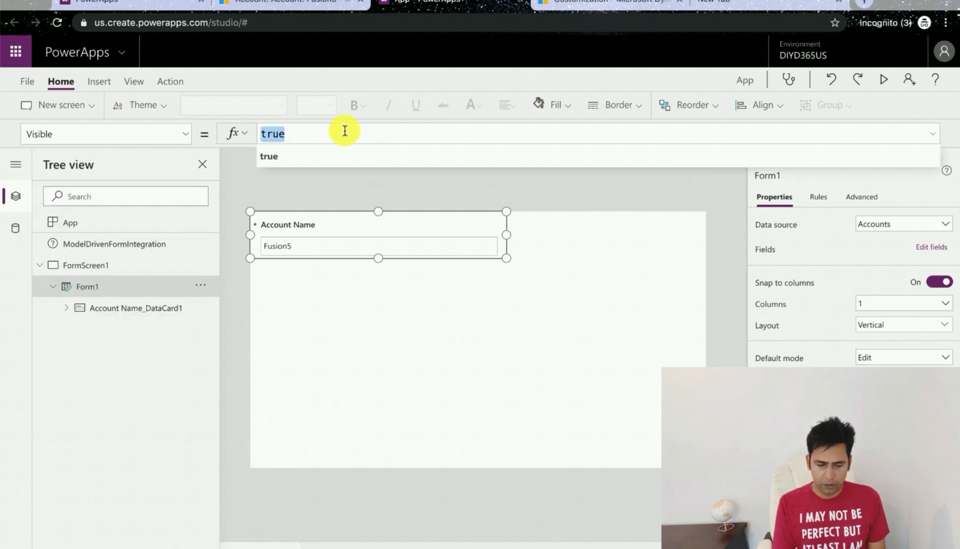
text(false)
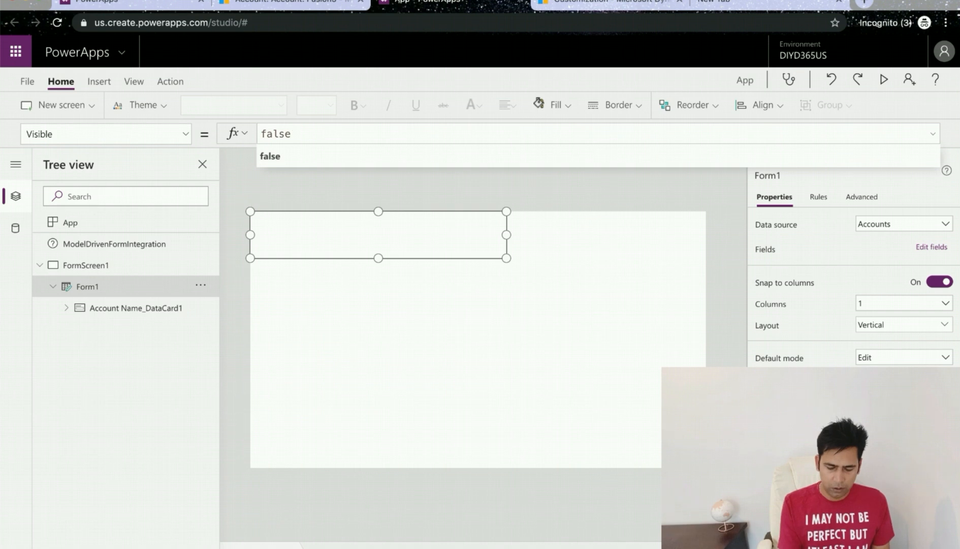
click(373, 278)
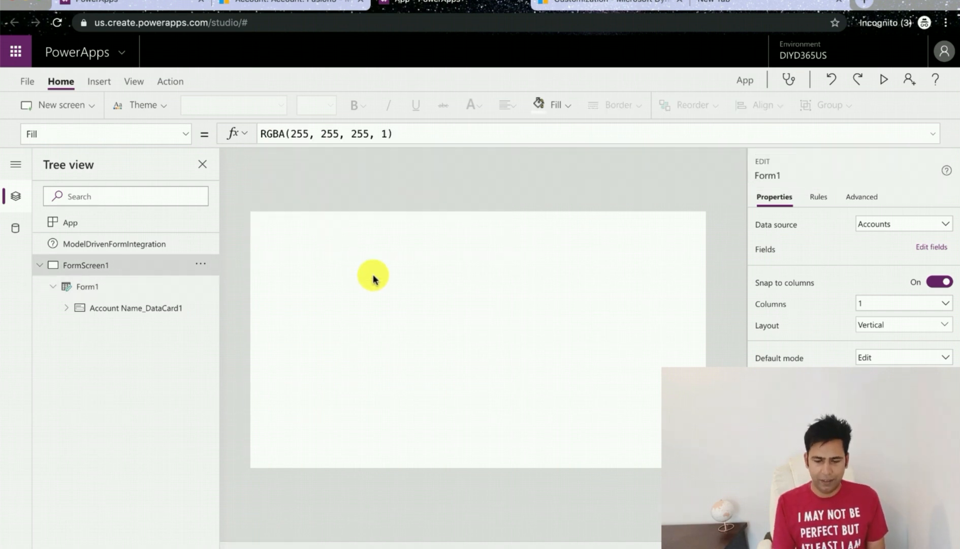
Step: Switch to the Fusion5 account record, view its Summary tab, and return to PowerApps Studio
click(54, 288)
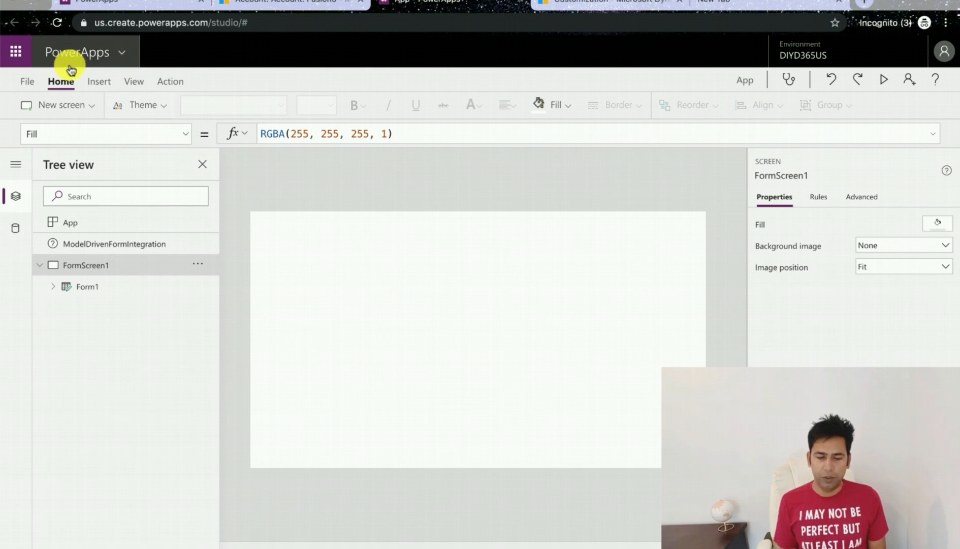
click(239, 3)
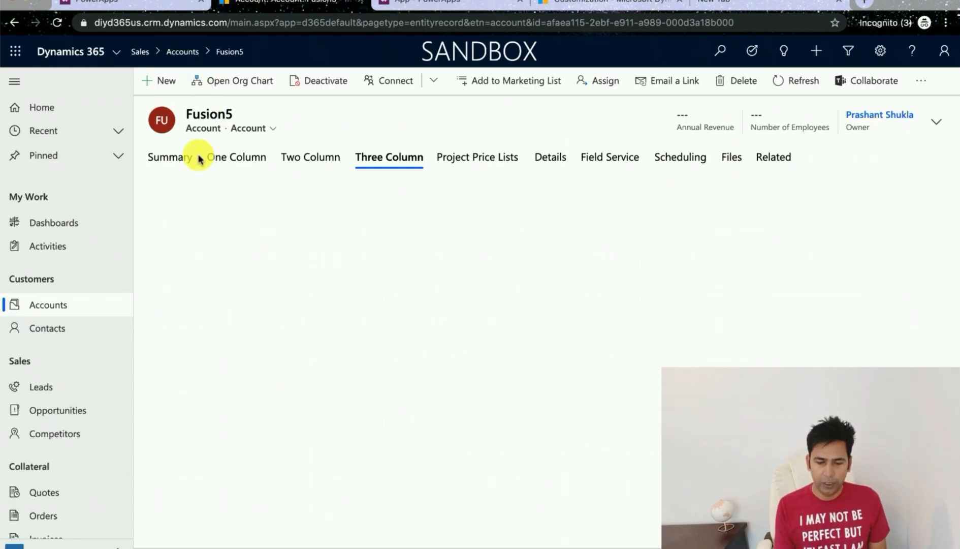
click(168, 157)
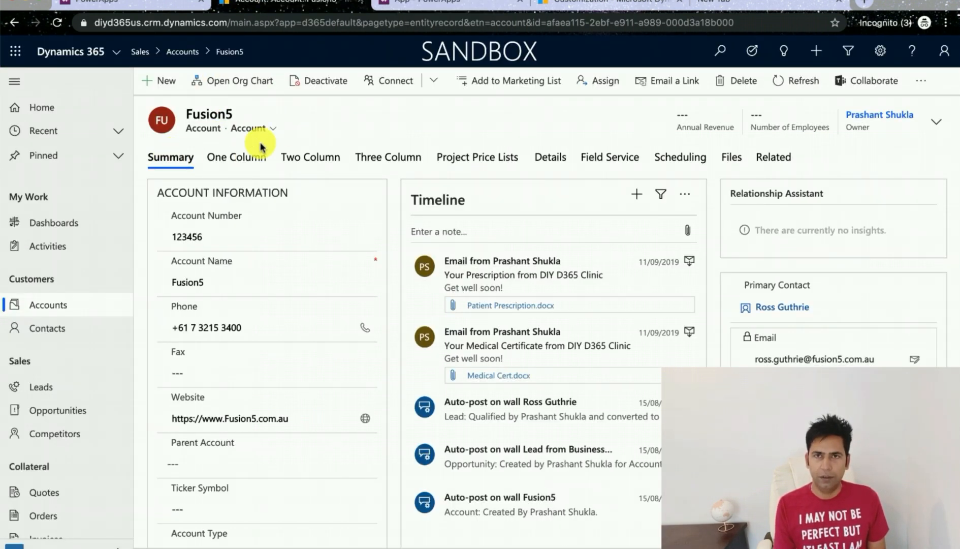
click(420, 4)
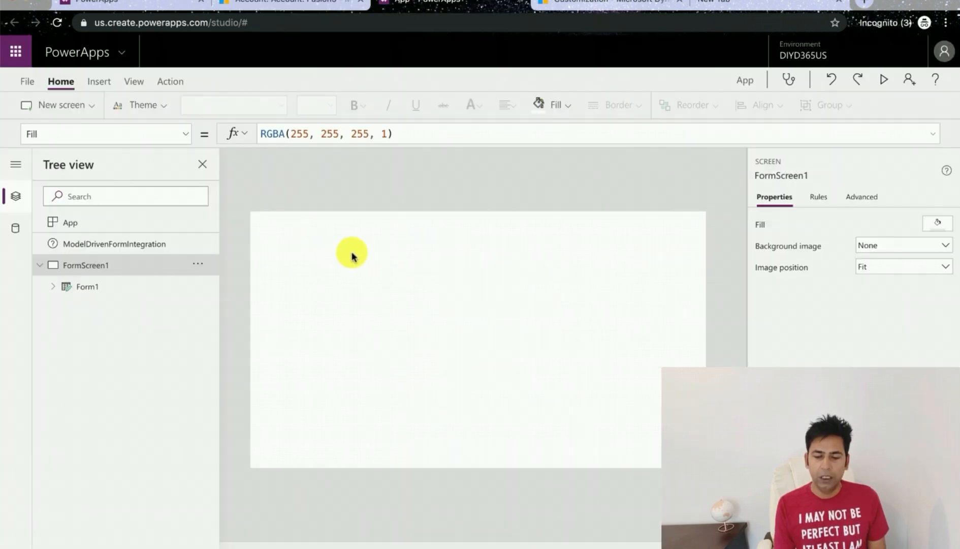
Step: Insert a horizontal gallery on the screen and connect it to the Contacts entity as its data source
click(85, 112)
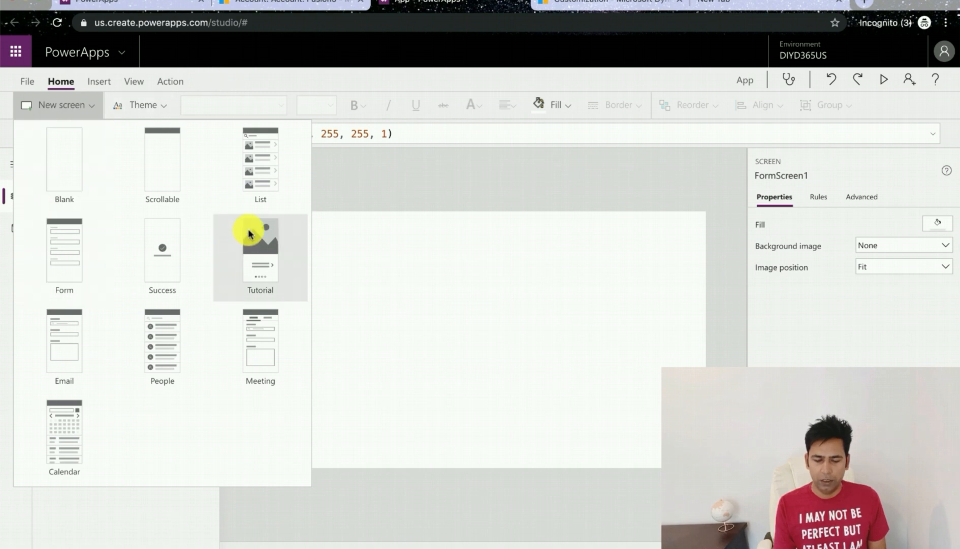
click(277, 83)
click(99, 83)
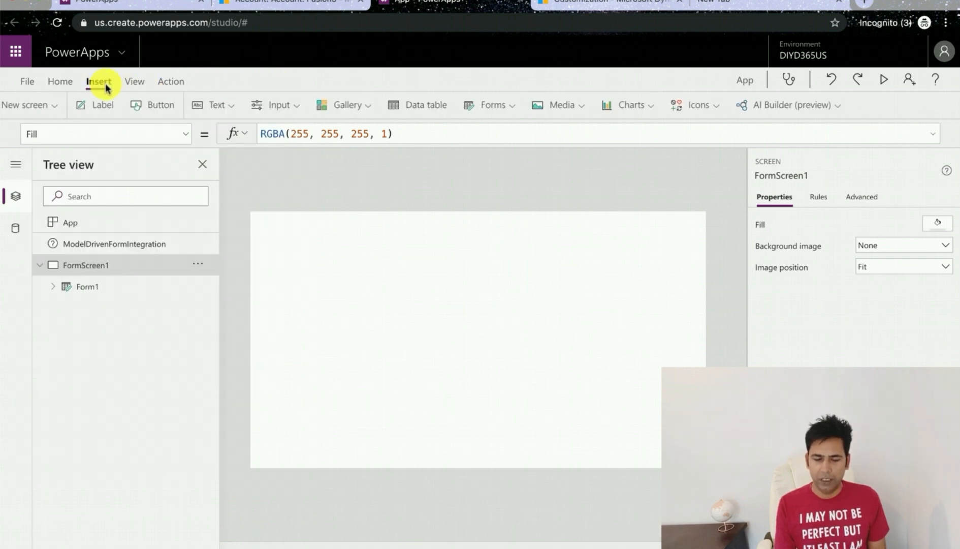
click(405, 112)
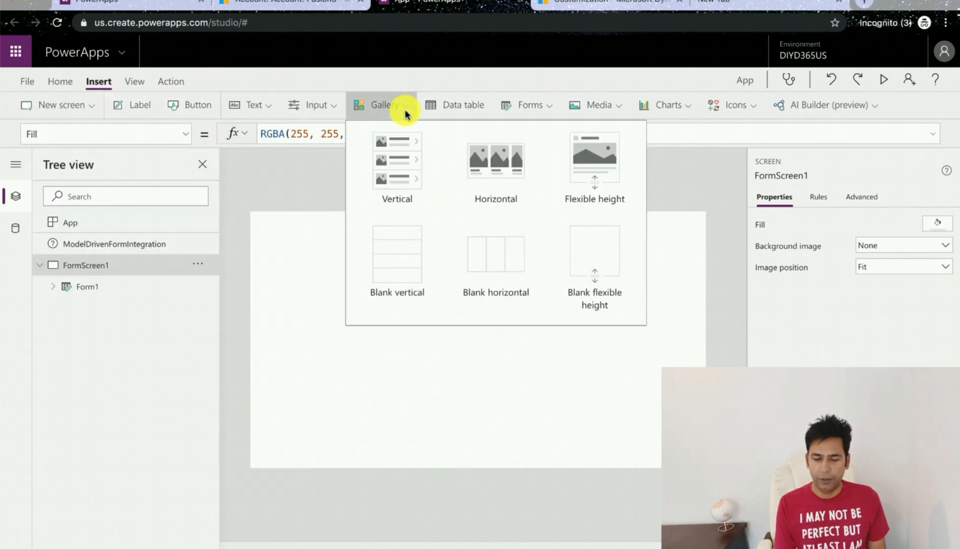
click(481, 191)
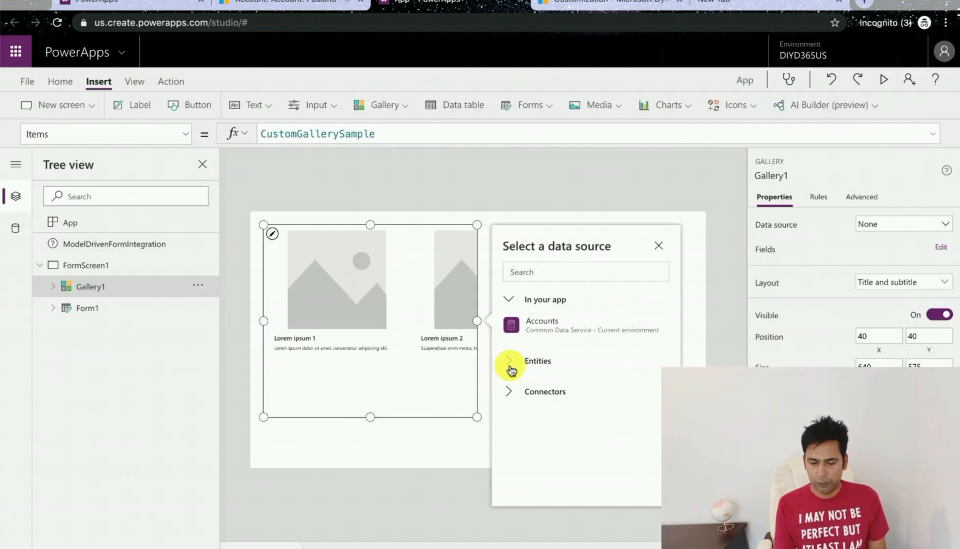
click(512, 364)
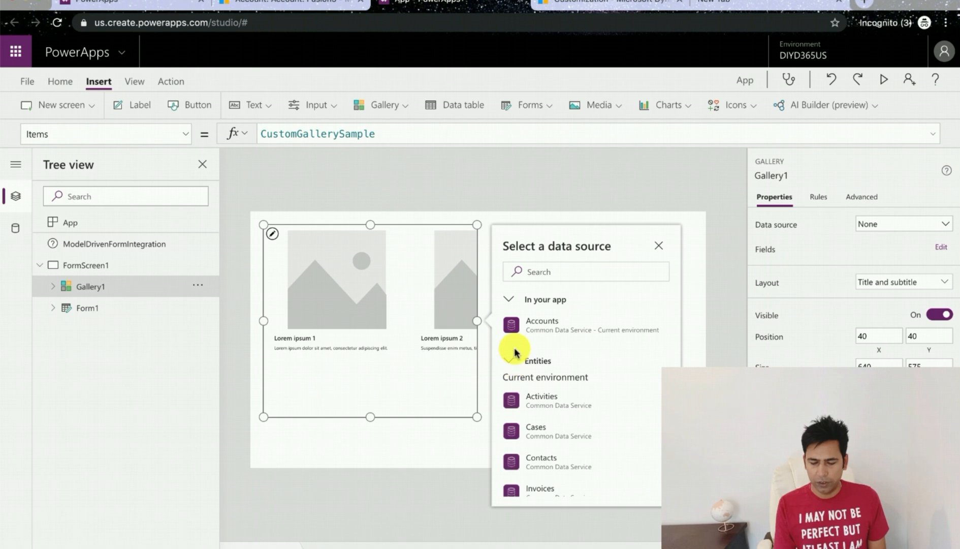
click(544, 460)
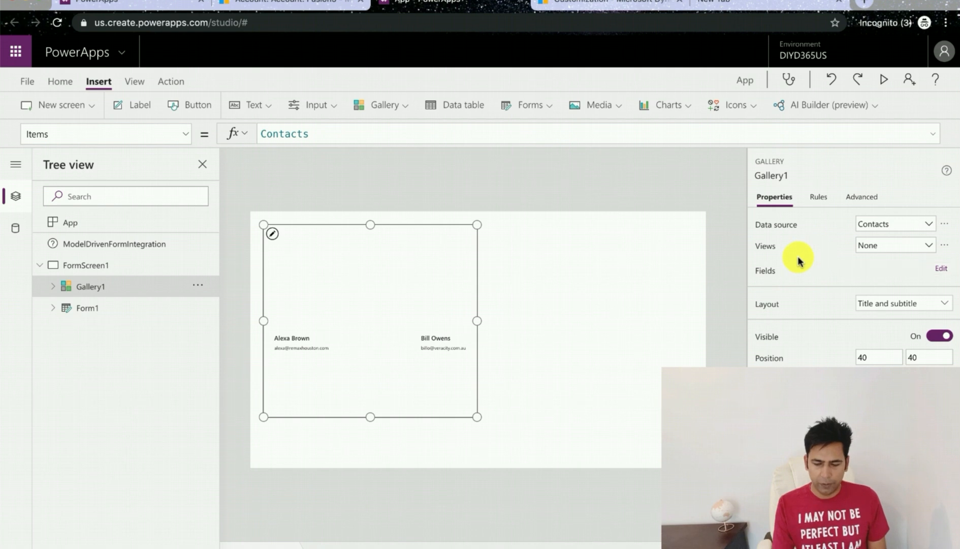
click(895, 312)
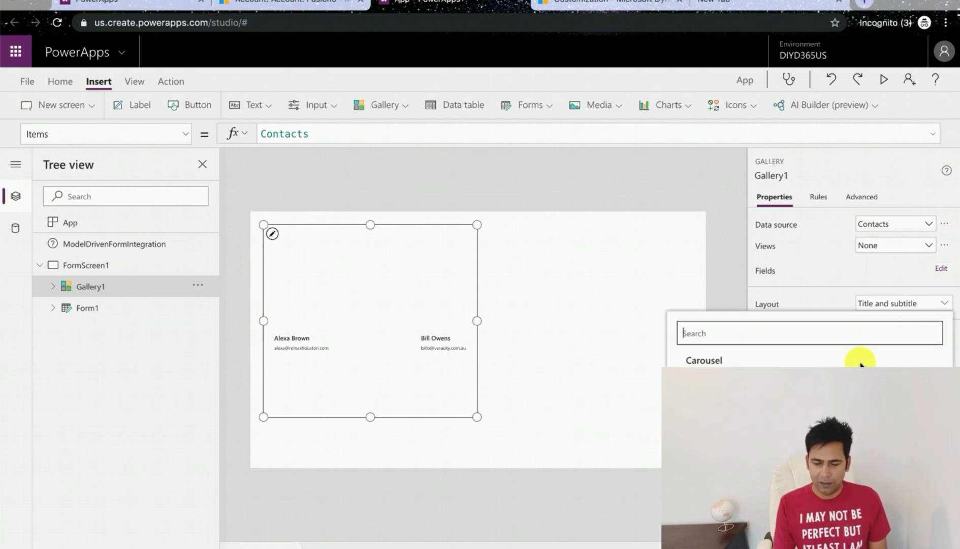
click(800, 271)
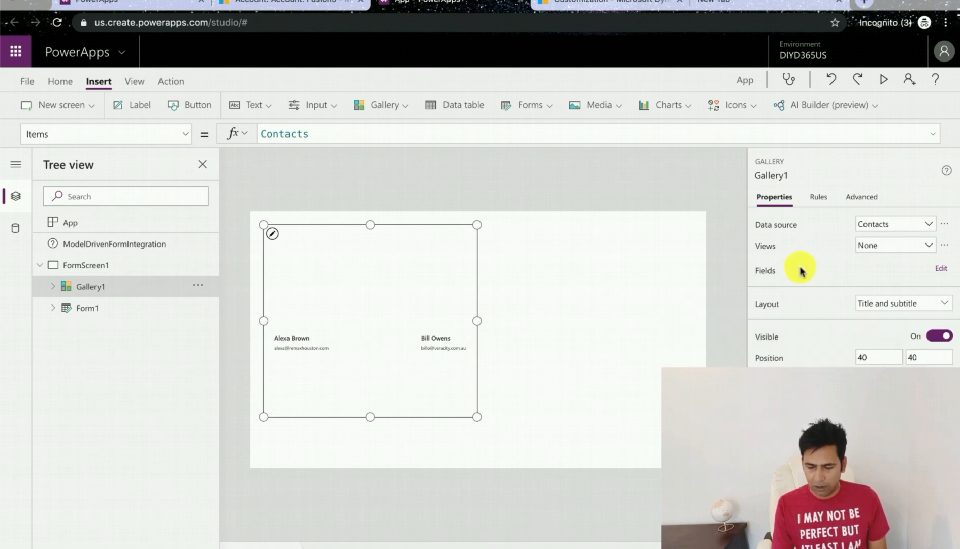
Step: Review the gallery's image, title and subtitle field mappings
click(940, 269)
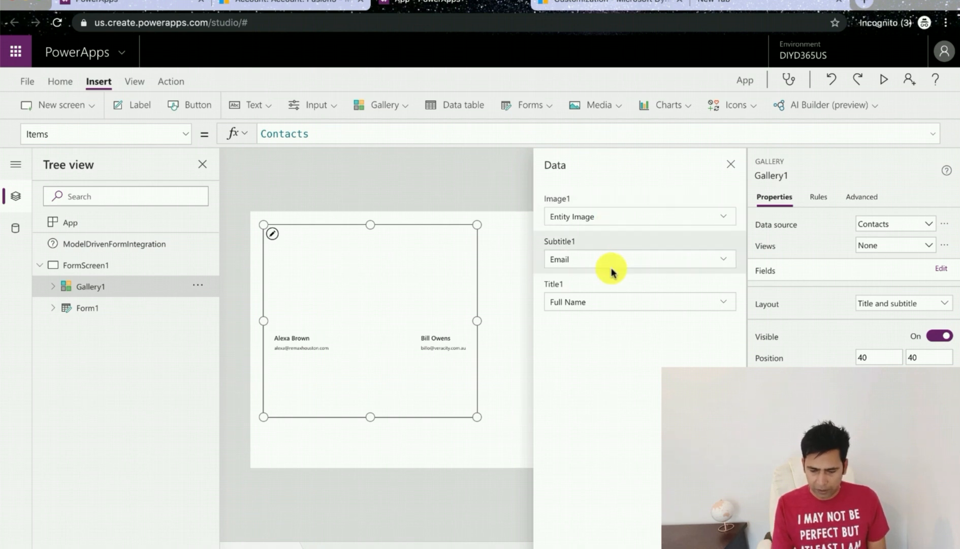
click(510, 378)
click(315, 287)
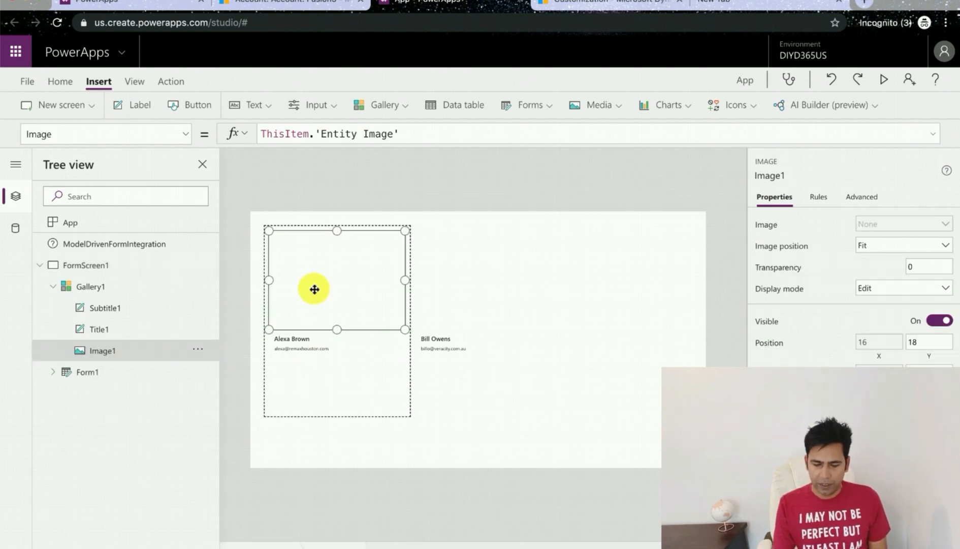
Step: Begin the gallery's Items formula as Filter(Contacts,'Parent Account'.'Account Name'
click(99, 296)
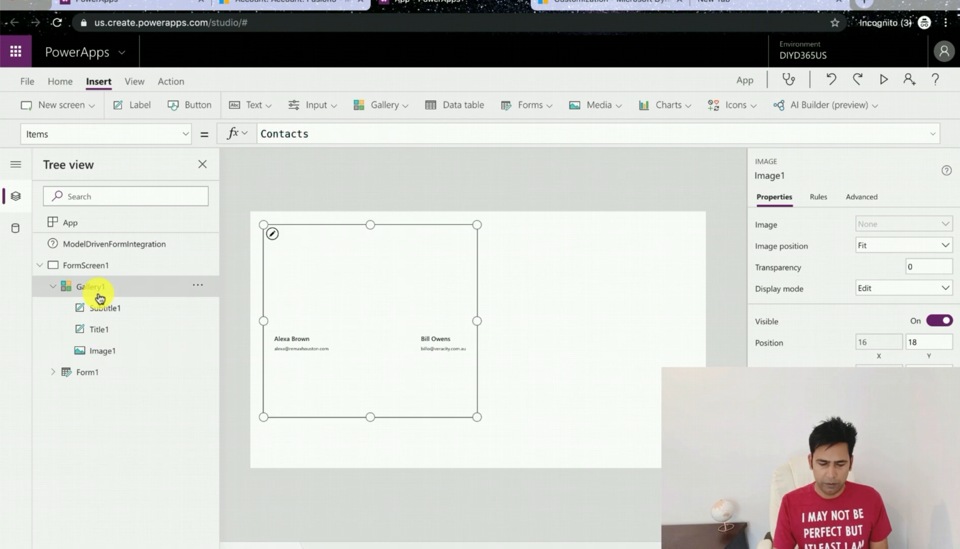
double_click(318, 134)
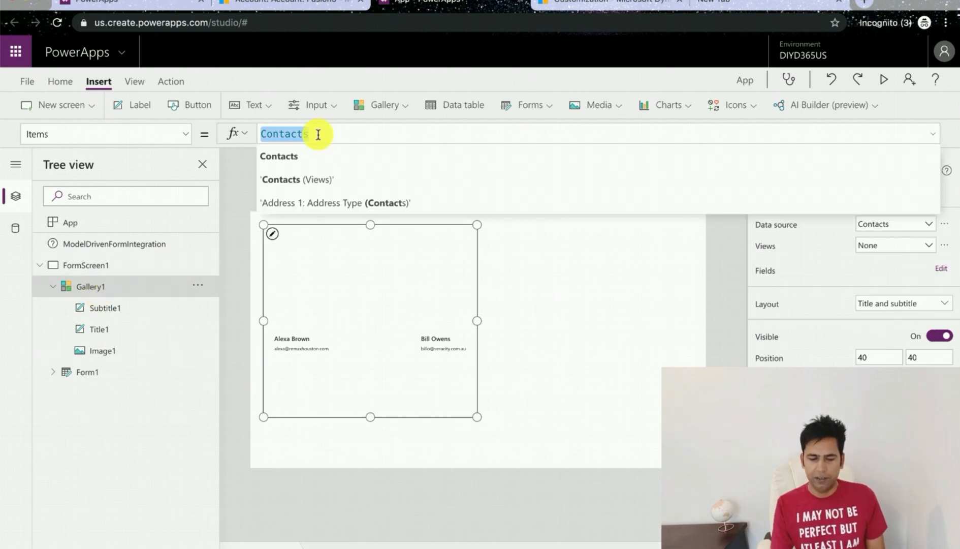
text(f)
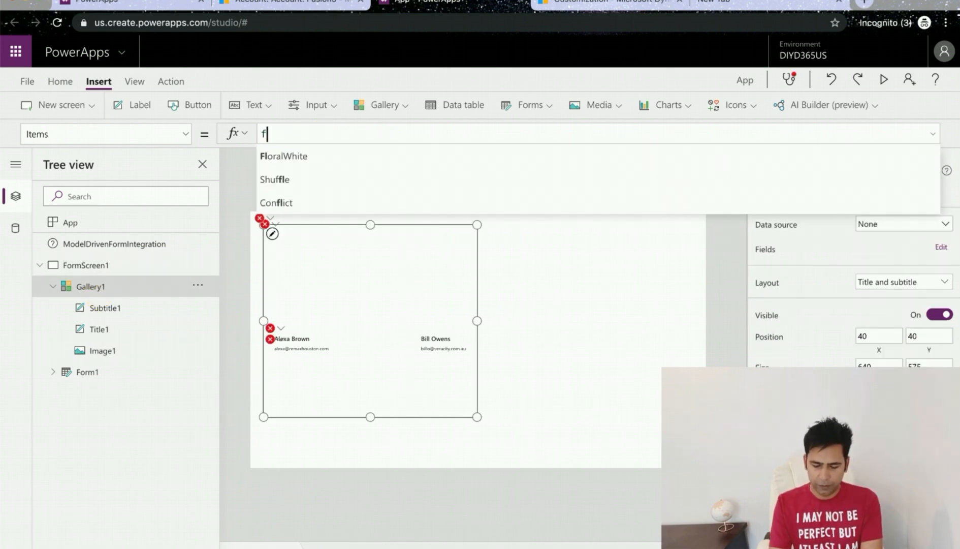
text(ilt)
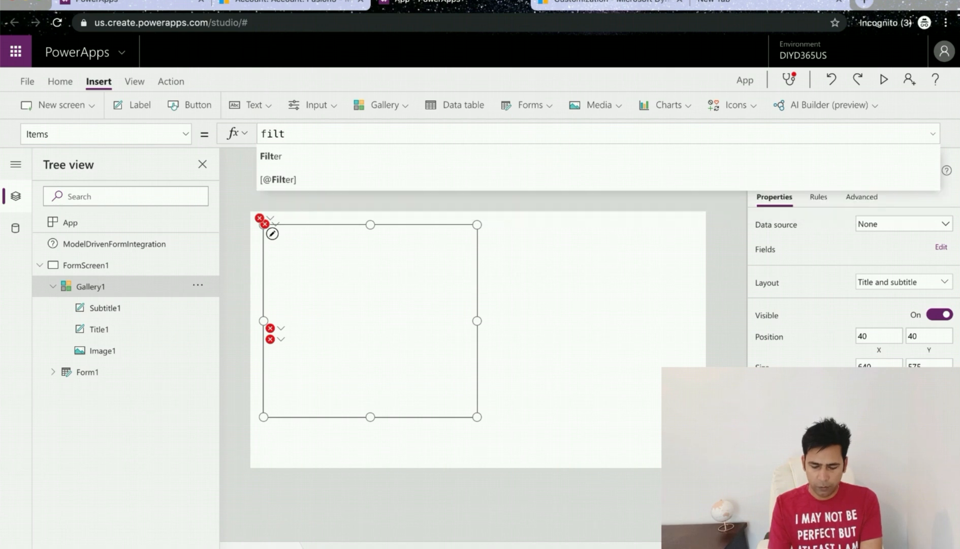
click(305, 156)
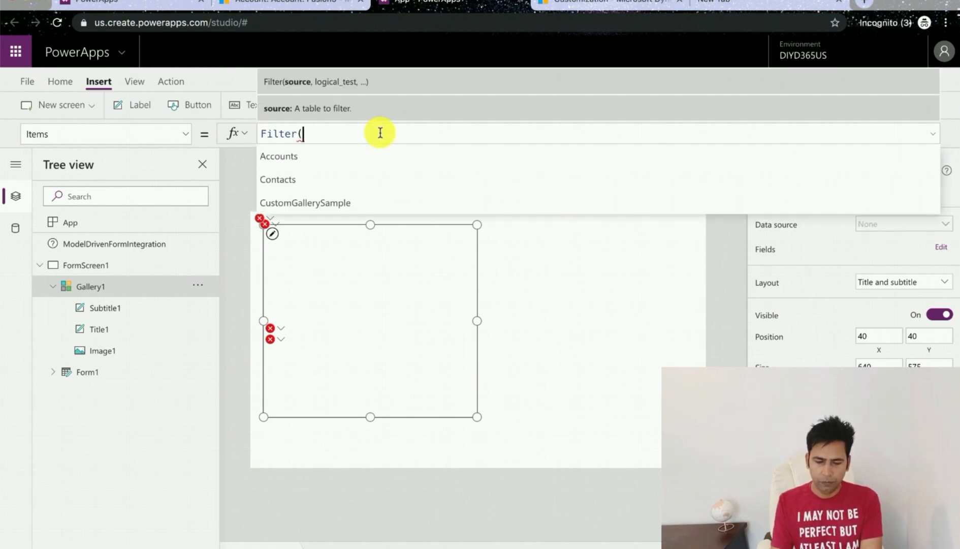
click(333, 176)
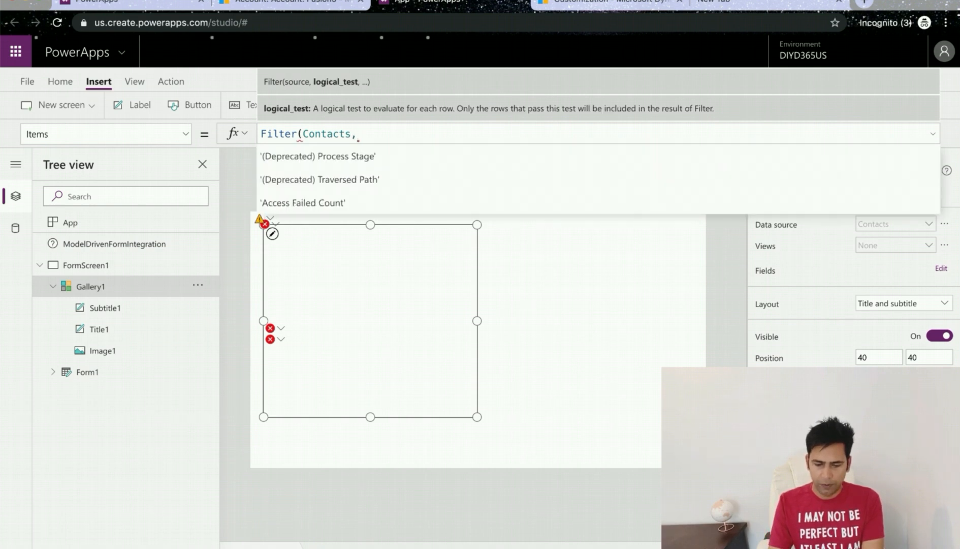
text(model)
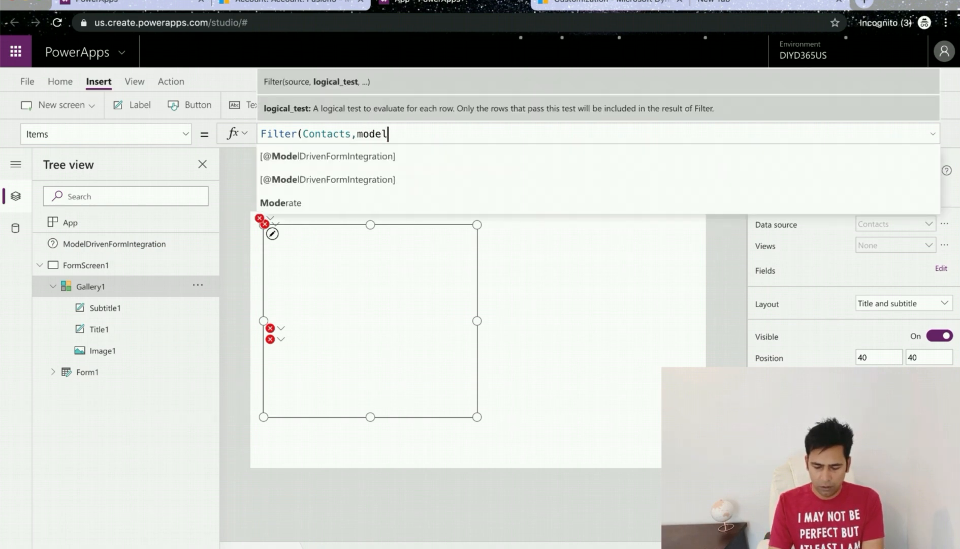
key(BackSpace)
key(BackSpace)
key(BackSpace)
key(BackSpace)
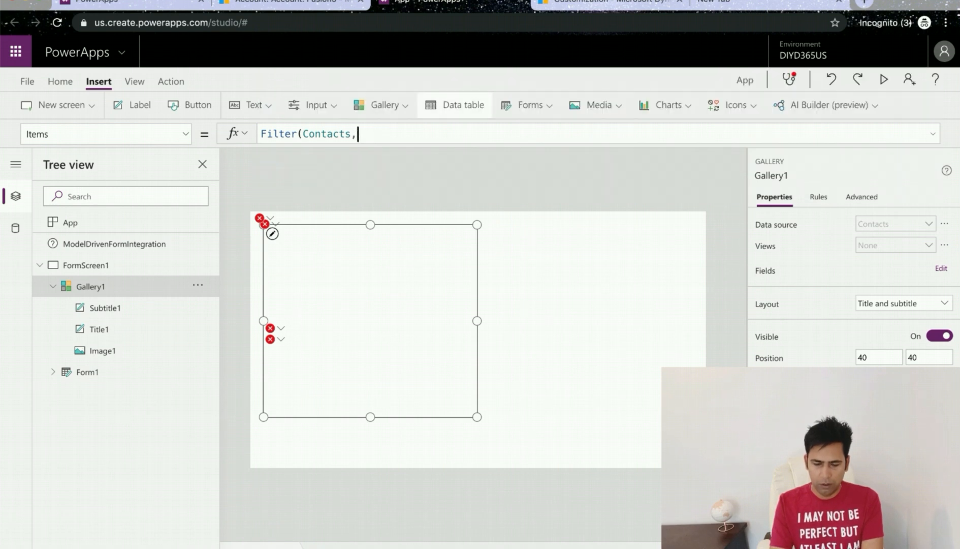
text(acc)
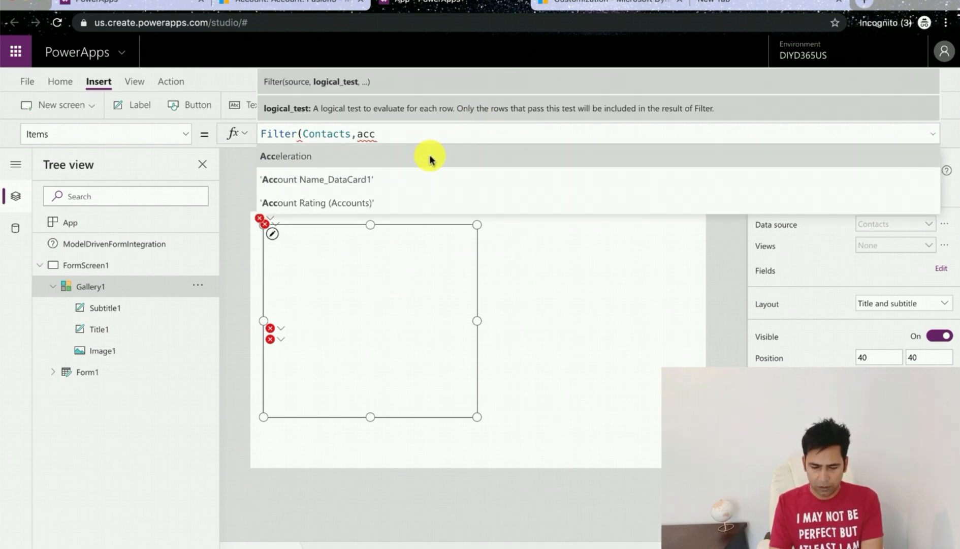
scroll(423, 165, down, 2)
scroll(423, 165, down, 3)
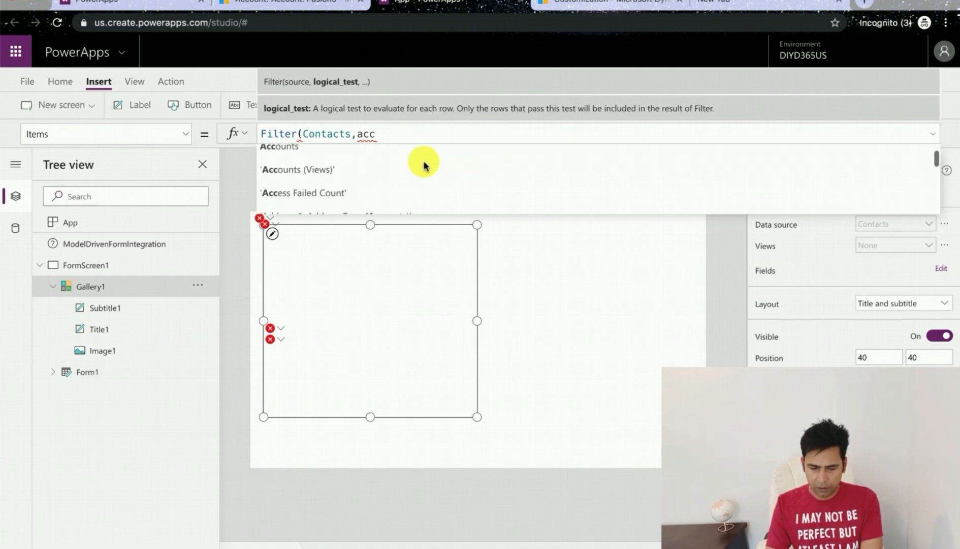
key(BackSpace)
key(BackSpace)
key(BackSpace)
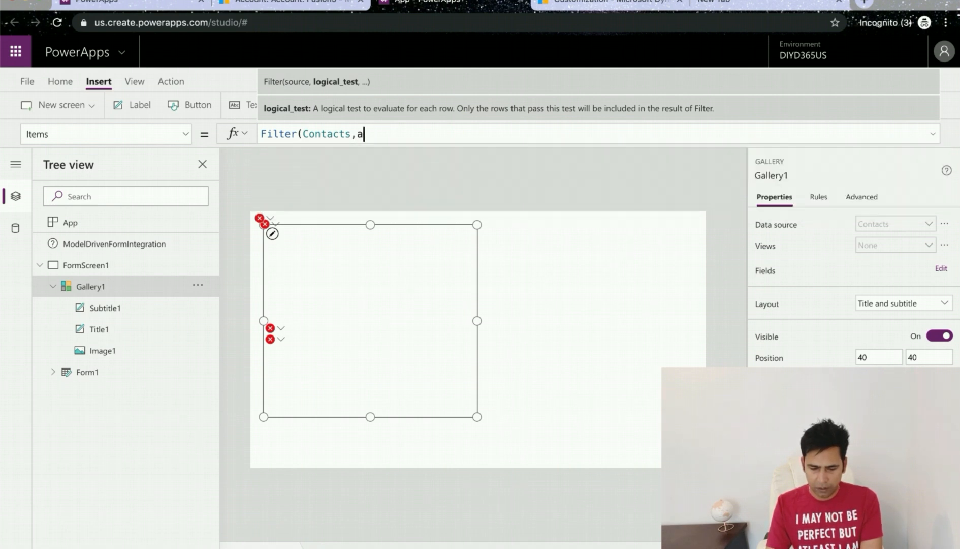
text(pare)
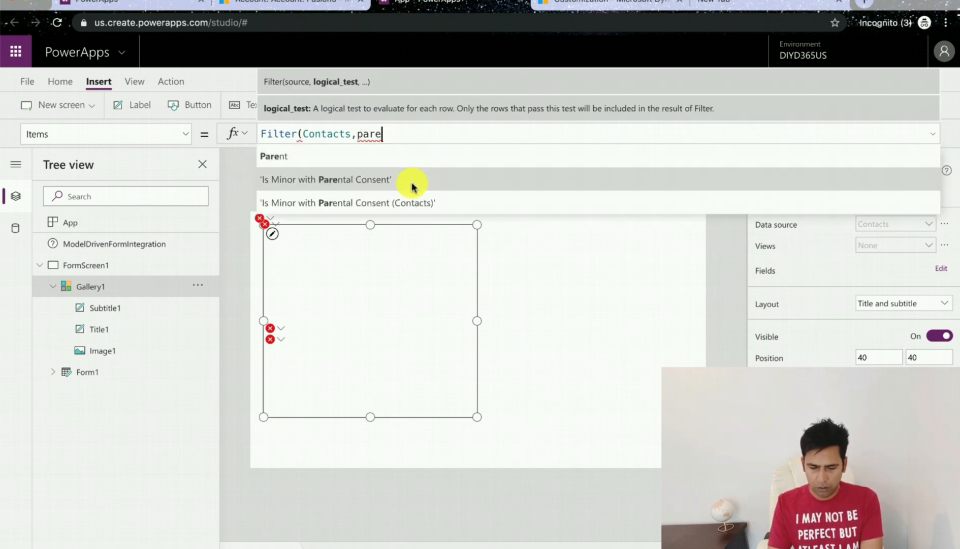
scroll(411, 184, down, 2)
click(354, 179)
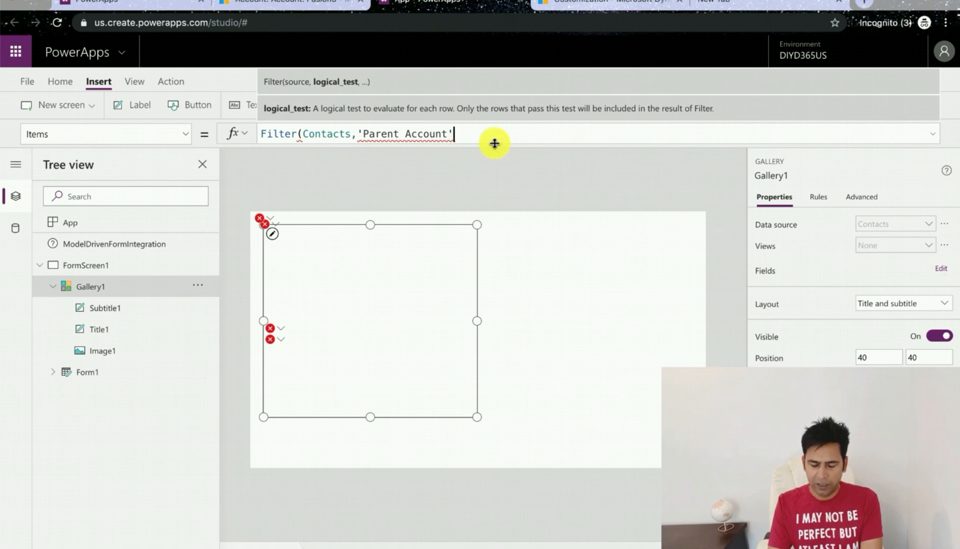
text(.acc)
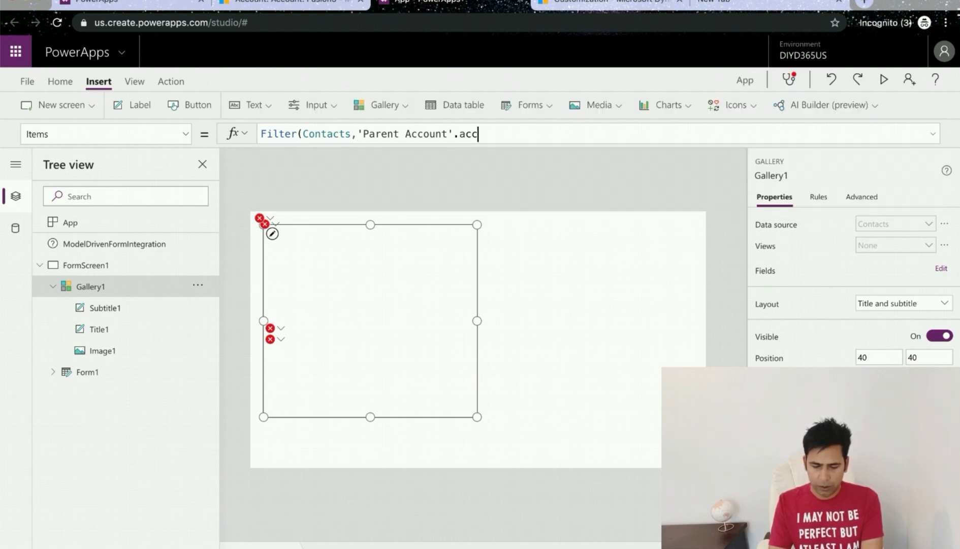
click(454, 158)
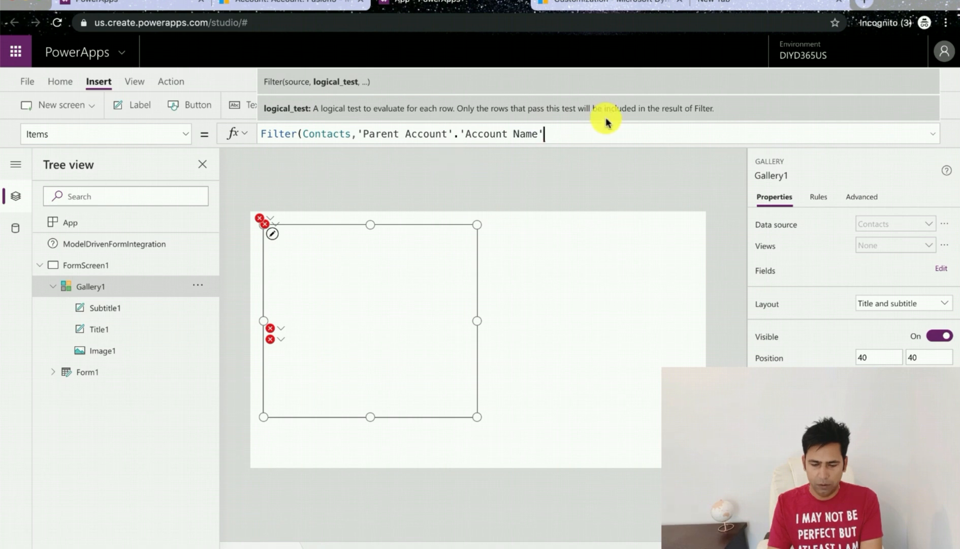
text(=mod)
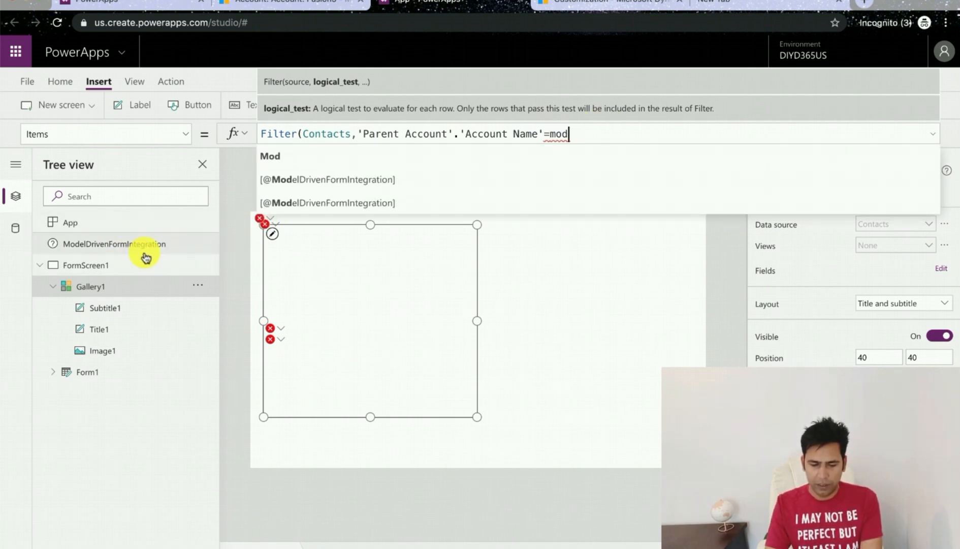
text(el)
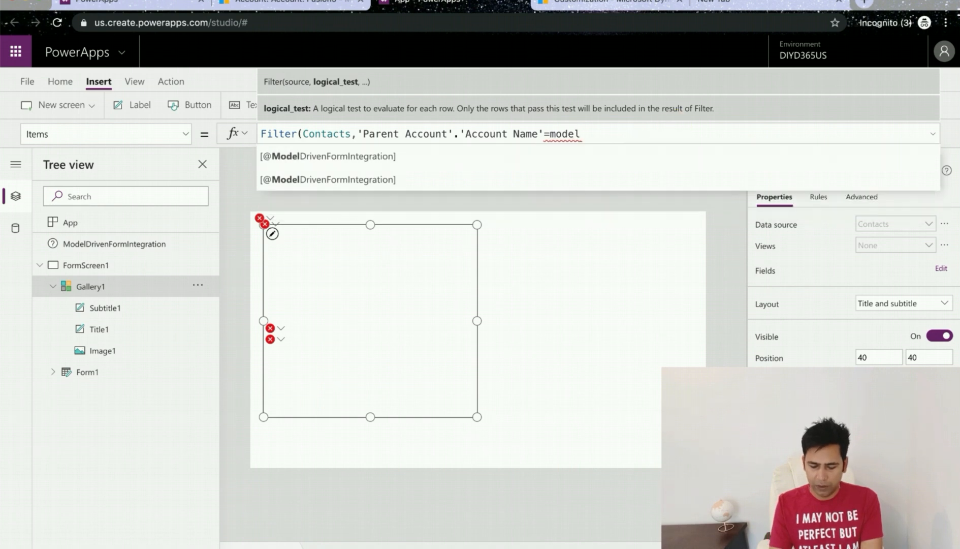
click(536, 157)
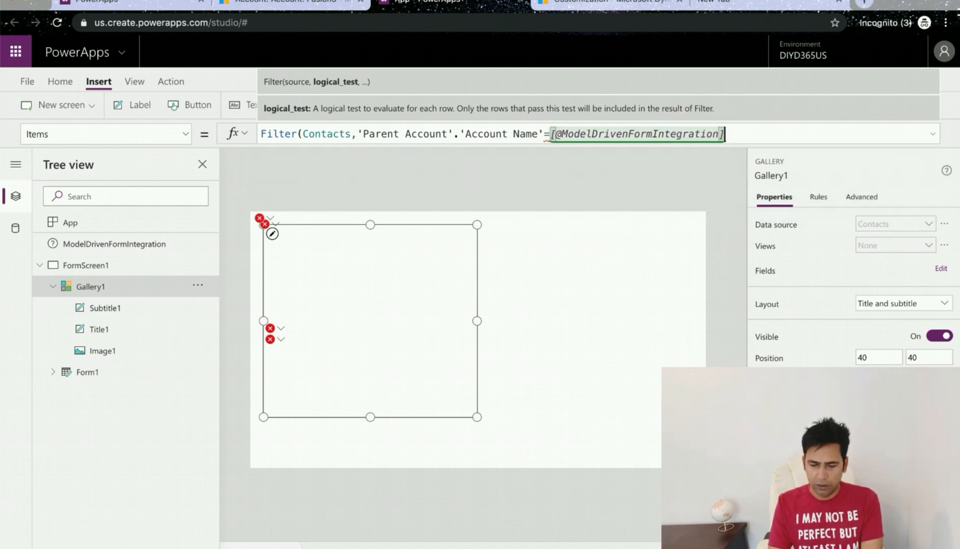
text(.item)
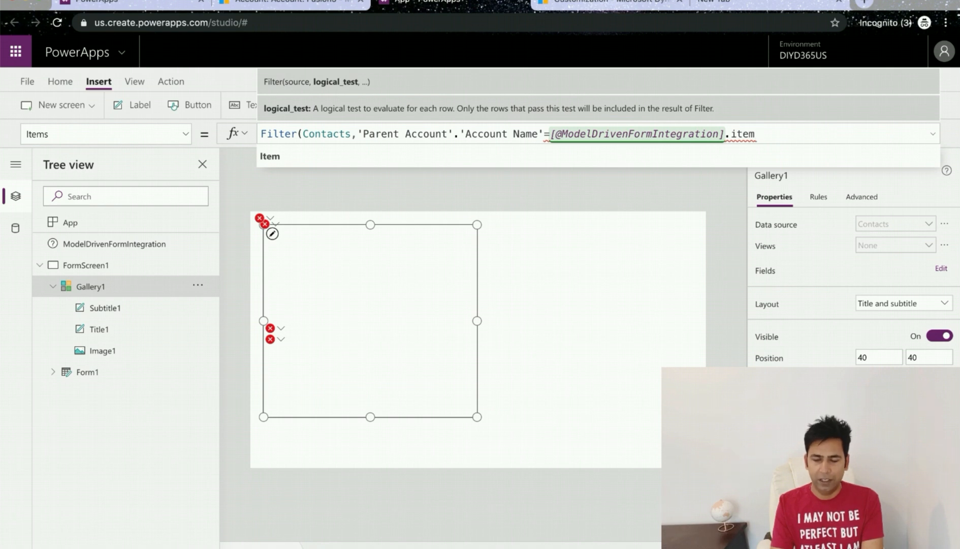
click(679, 160)
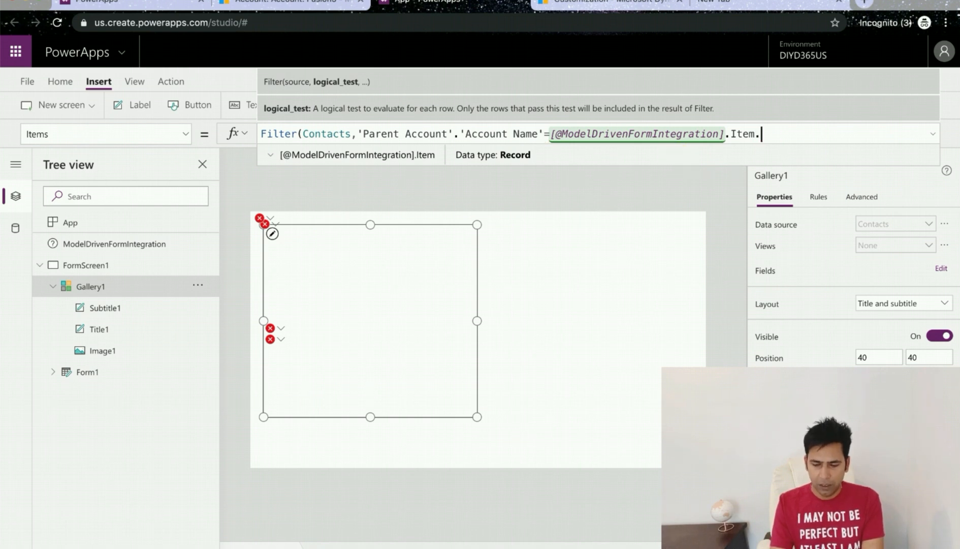
click(562, 179)
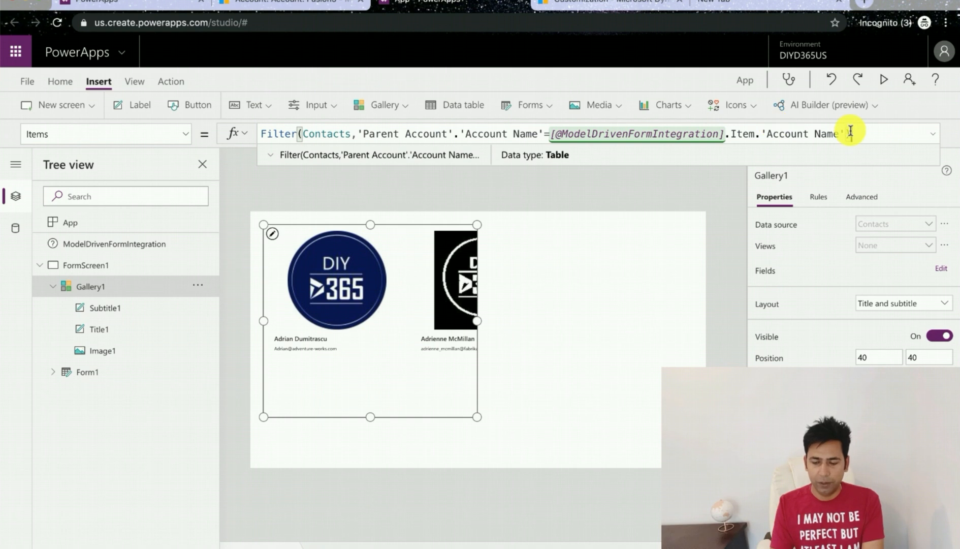
drag(850, 131, 713, 133)
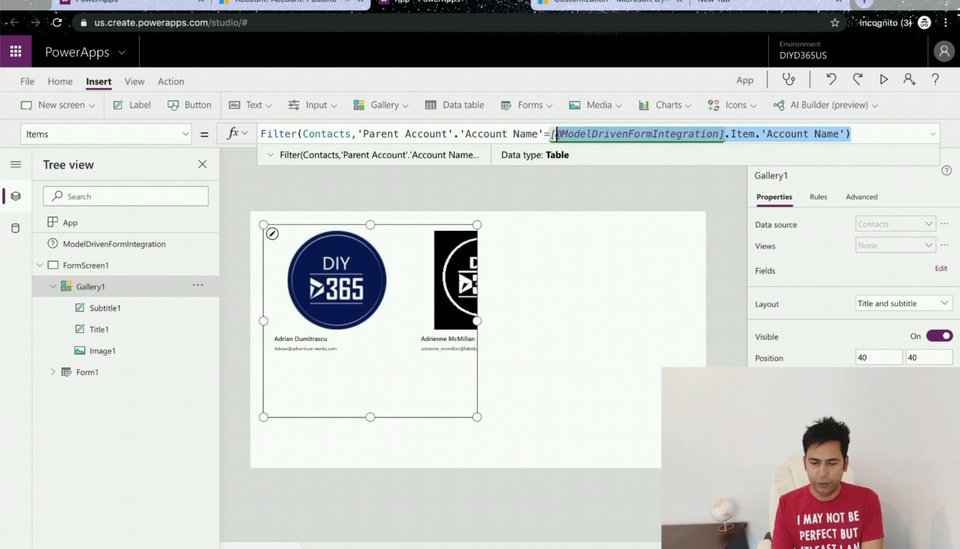
key(BackSpace)
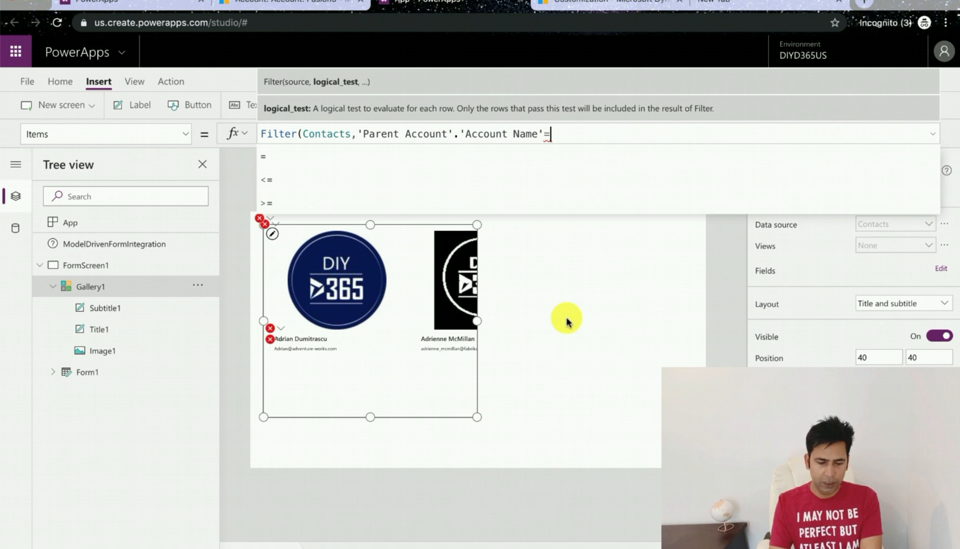
Step: Complete the filter by comparing 'Account Name' to DataCardValue1.Text and closing the parenthesis
click(56, 373)
click(55, 373)
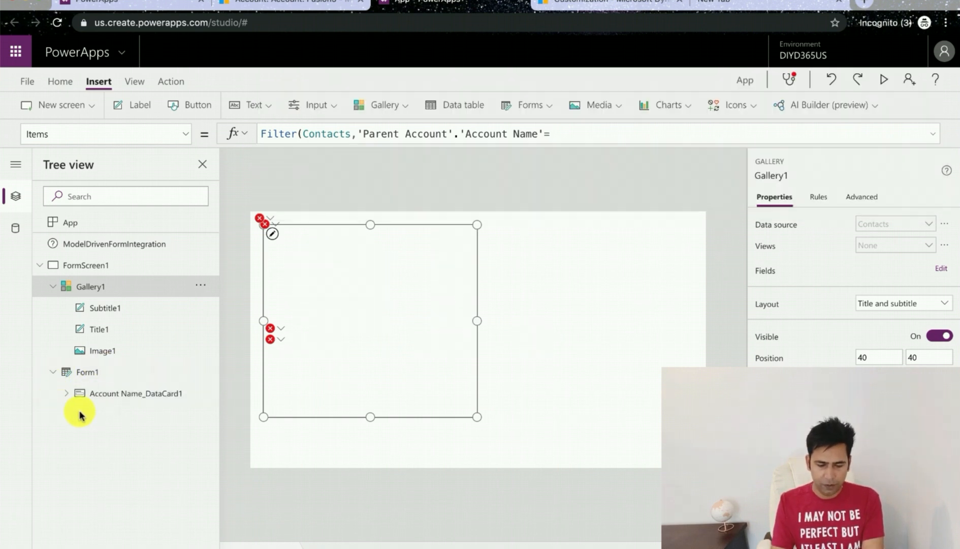
click(68, 397)
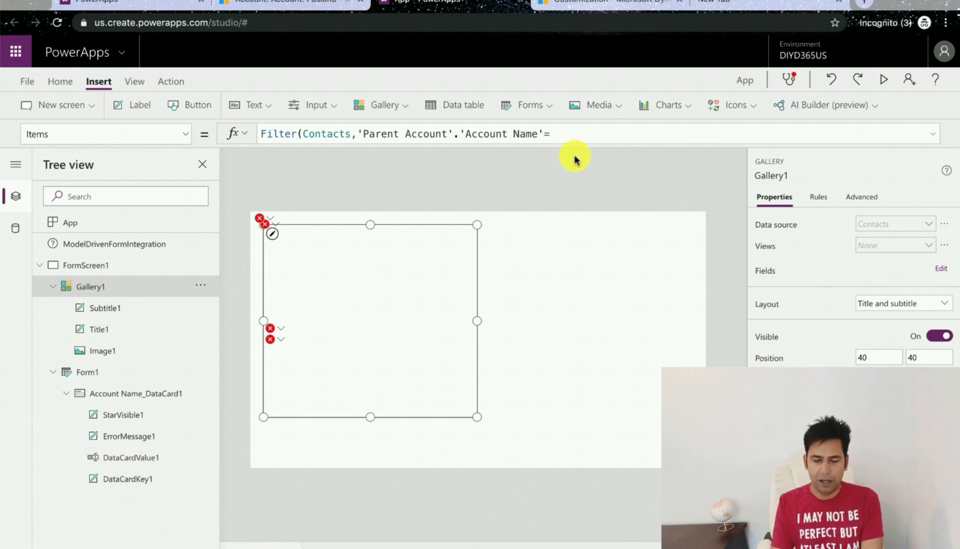
click(588, 130)
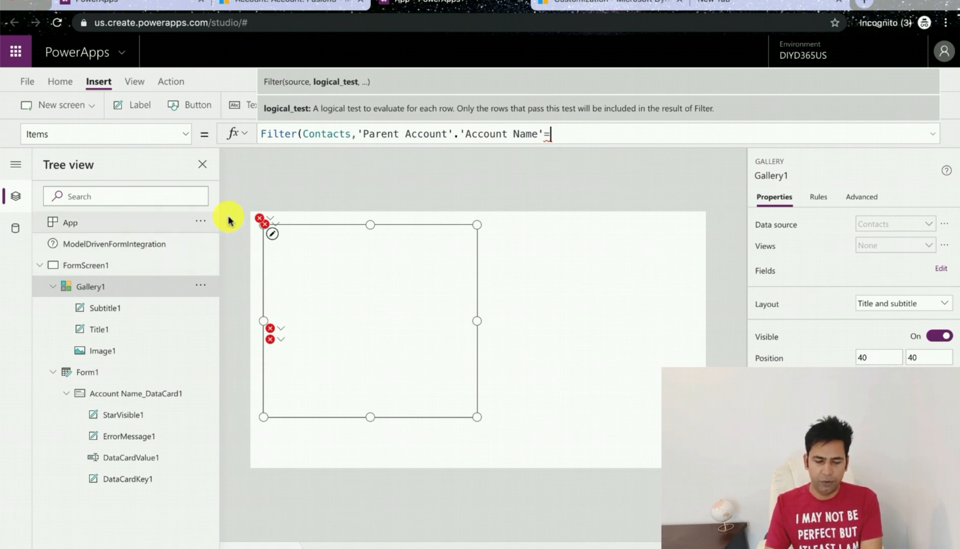
text(tac)
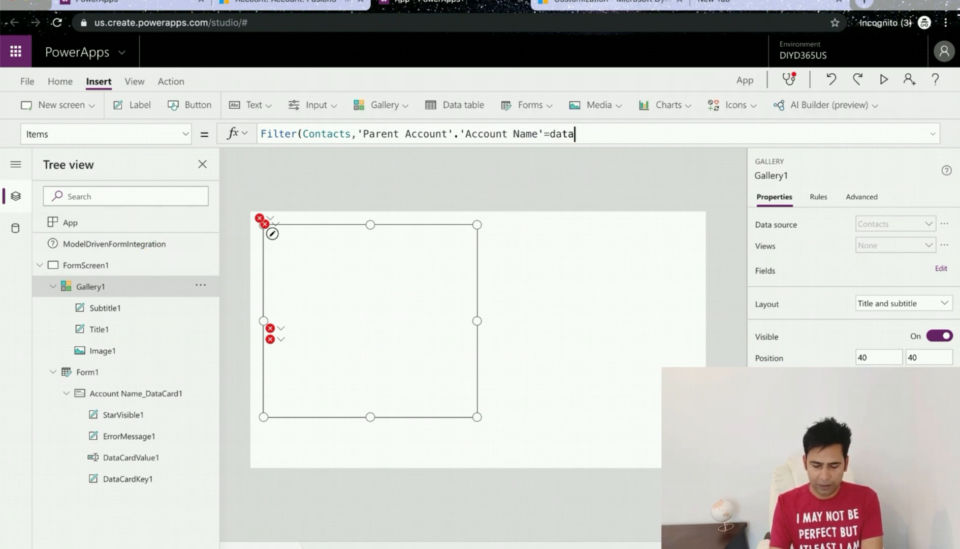
click(582, 179)
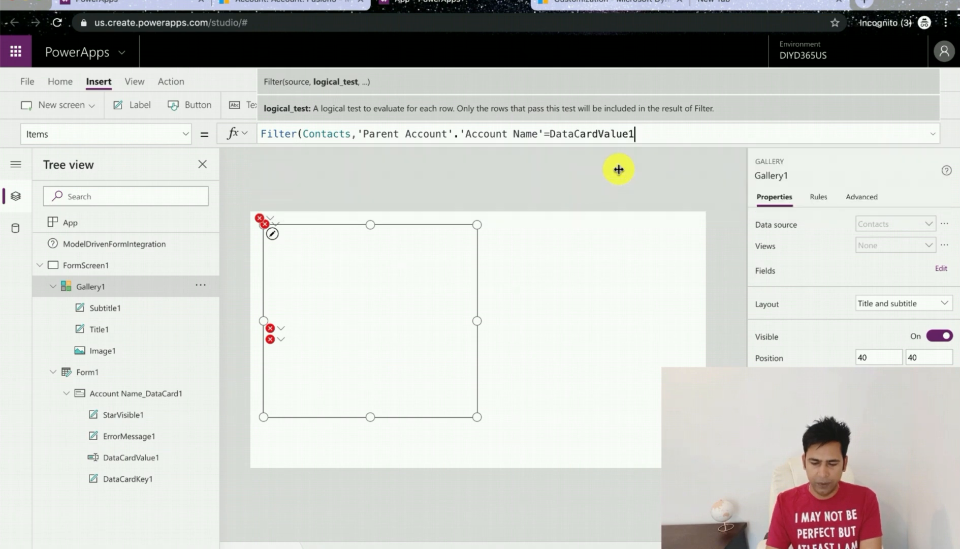
text(.)
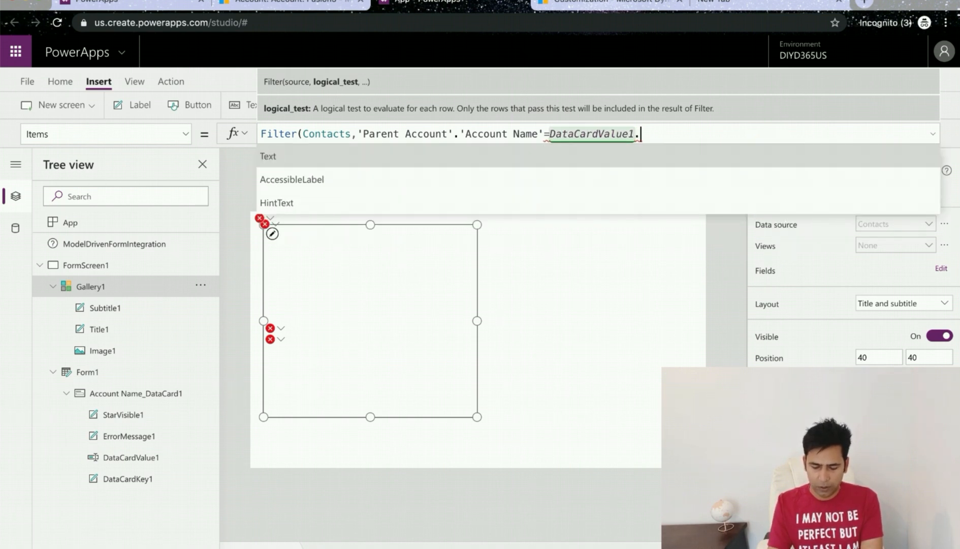
click(753, 154)
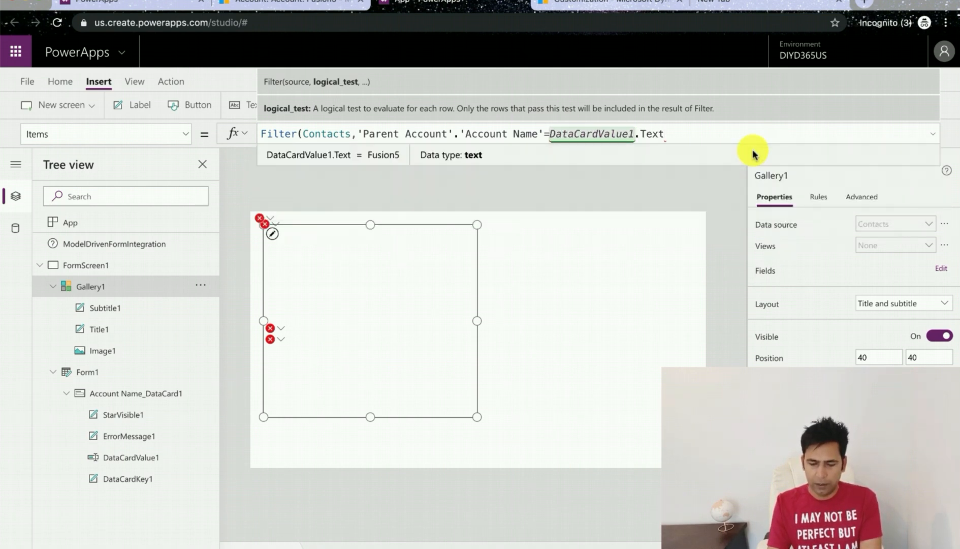
text())
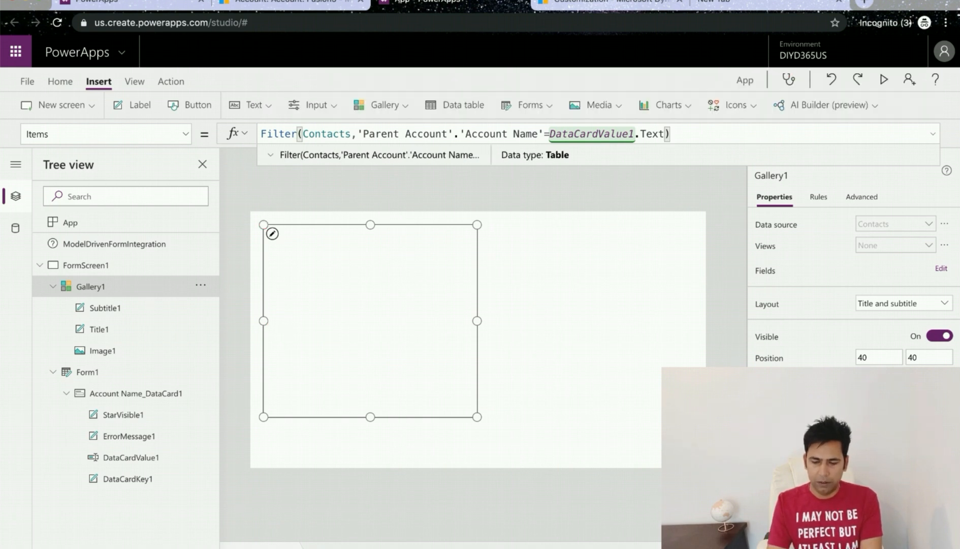
key(BackSpace)
key(BackSpace)
key(BackSpace)
key(BackSpace)
key(BackSpace)
key(BackSpace)
key(BackSpace)
key(BackSpace)
key(BackSpace)
key(BackSpace)
key(BackSpace)
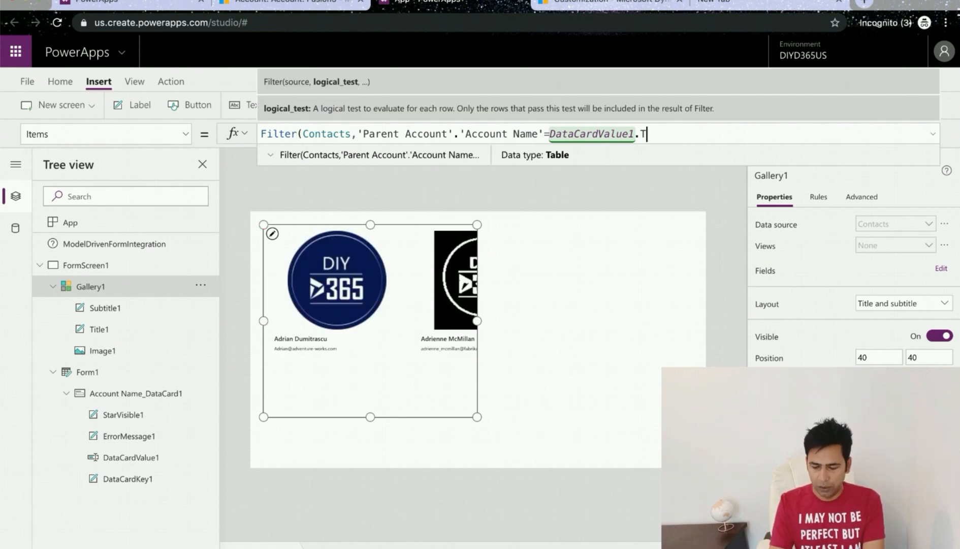
key(BackSpace)
key(BackSpace)
key(BackSpace)
key(BackSpace)
key(BackSpace)
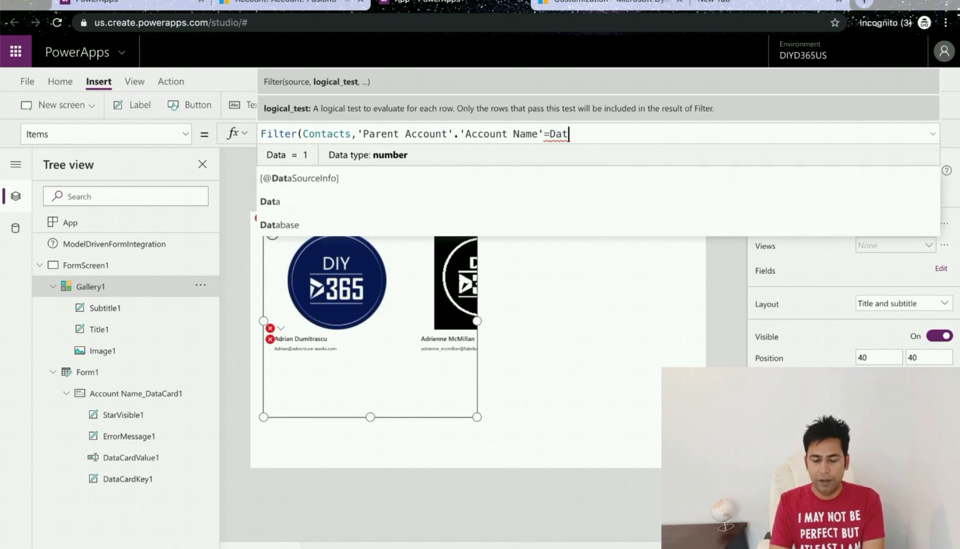
key(BackSpace)
key(BackSpace)
key(BackSpace)
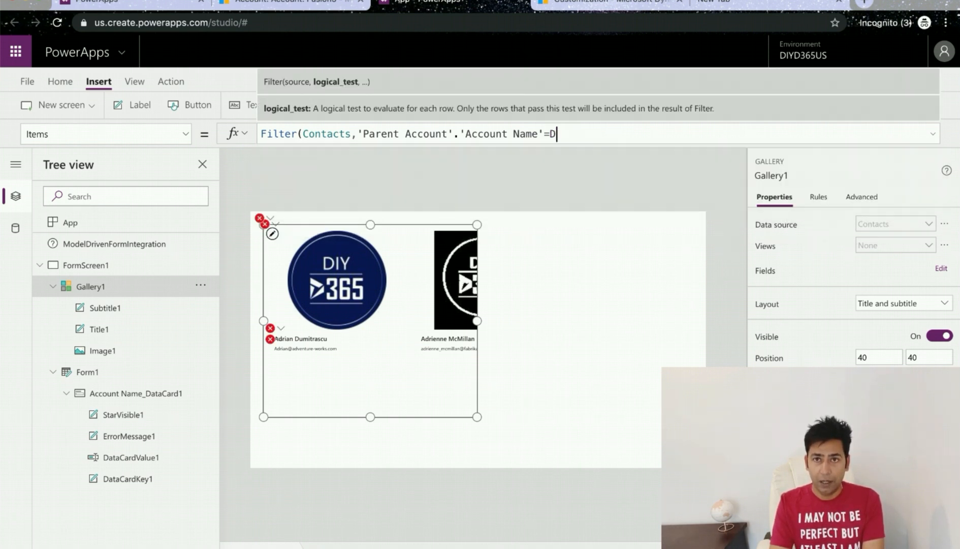
text([@ModelDrivenFormIntegration].Item.'Account Name'))
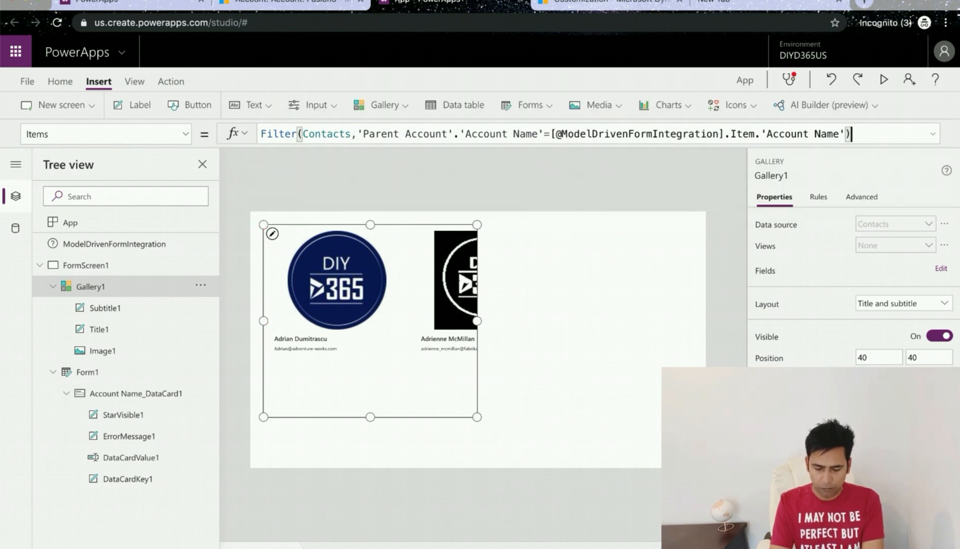
click(626, 317)
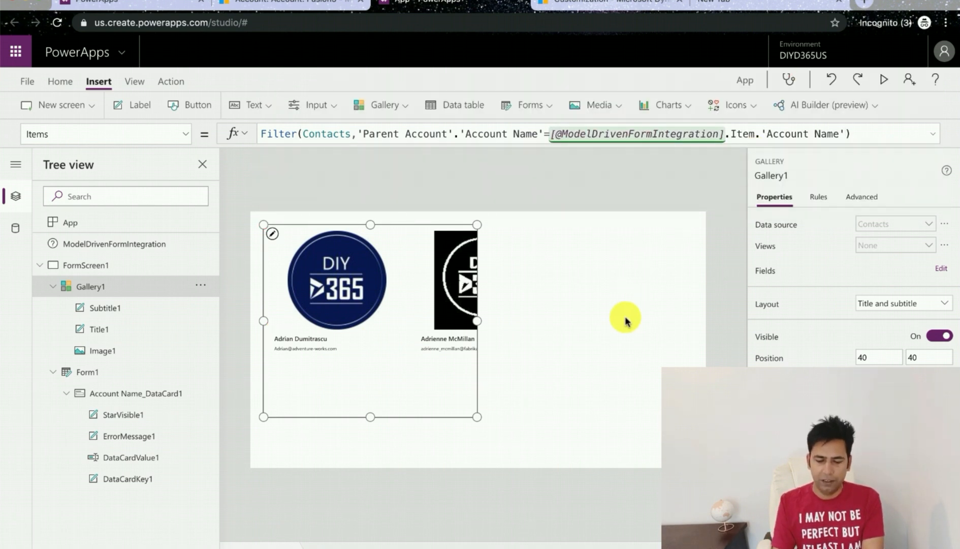
Step: Resize the gallery wider to span the screen and reduce its height
click(354, 387)
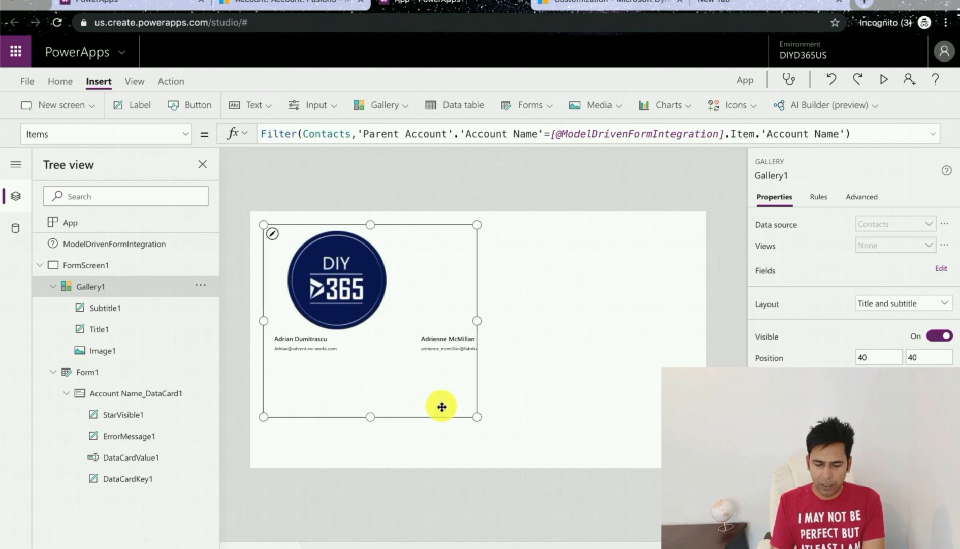
drag(479, 320, 692, 314)
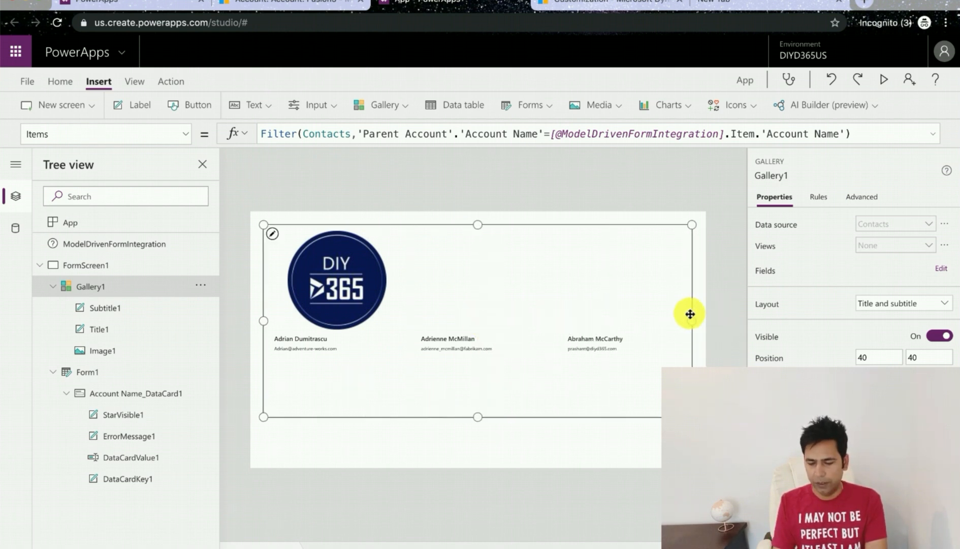
drag(478, 417, 479, 369)
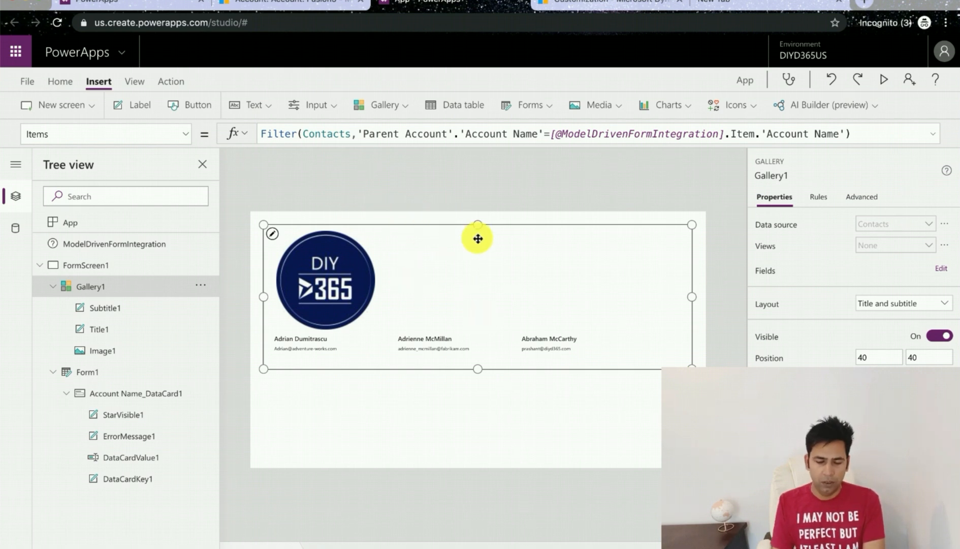
Step: Shrink the contact image in the gallery template
click(347, 285)
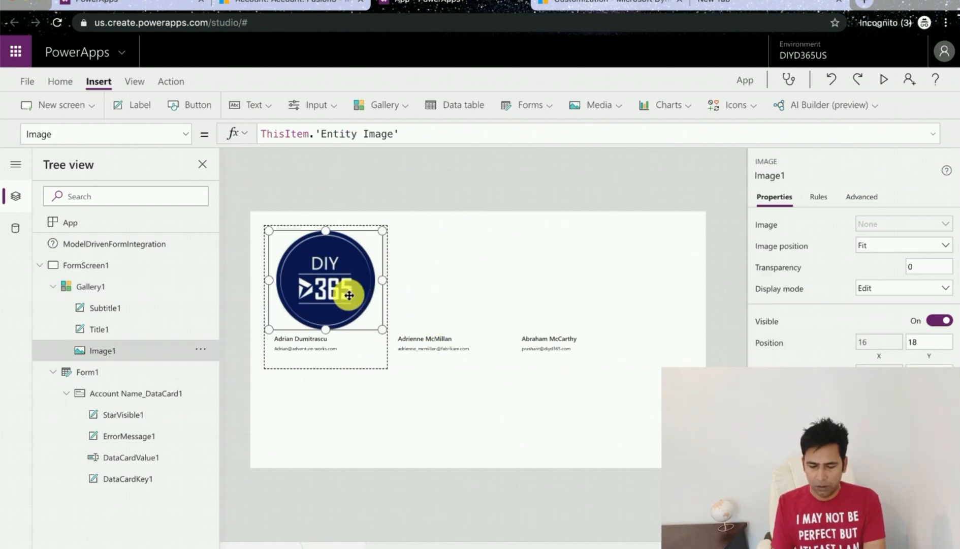
drag(381, 329, 358, 313)
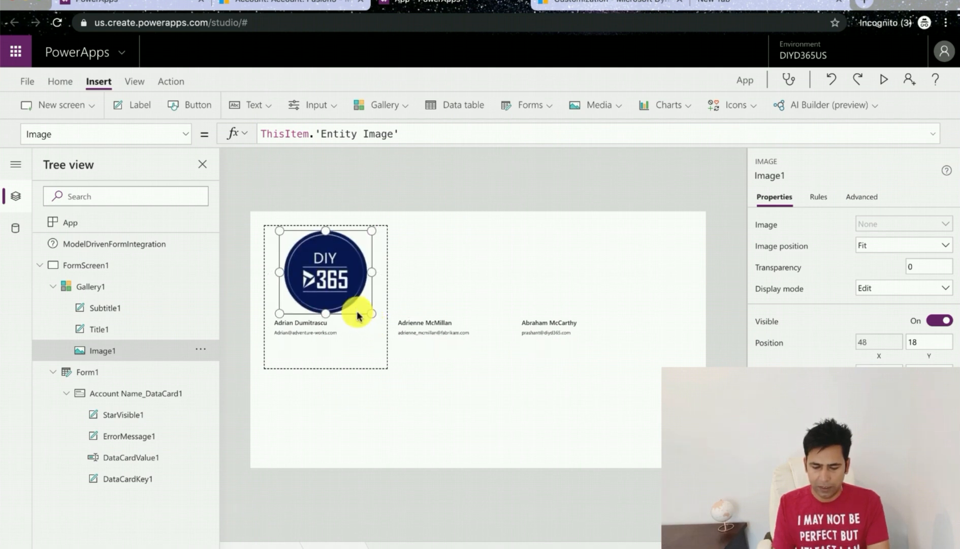
Step: Set the gallery title label's font size to 21
click(310, 324)
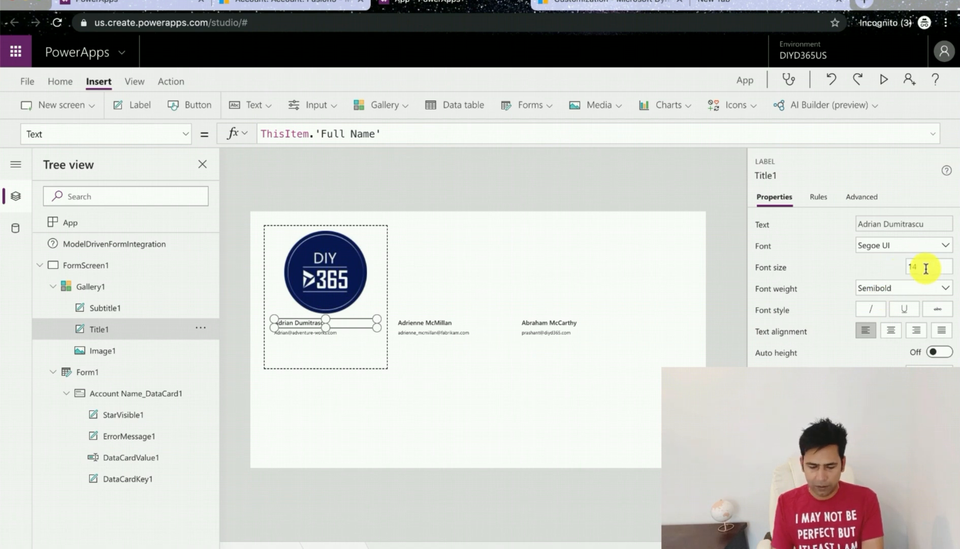
text(2)
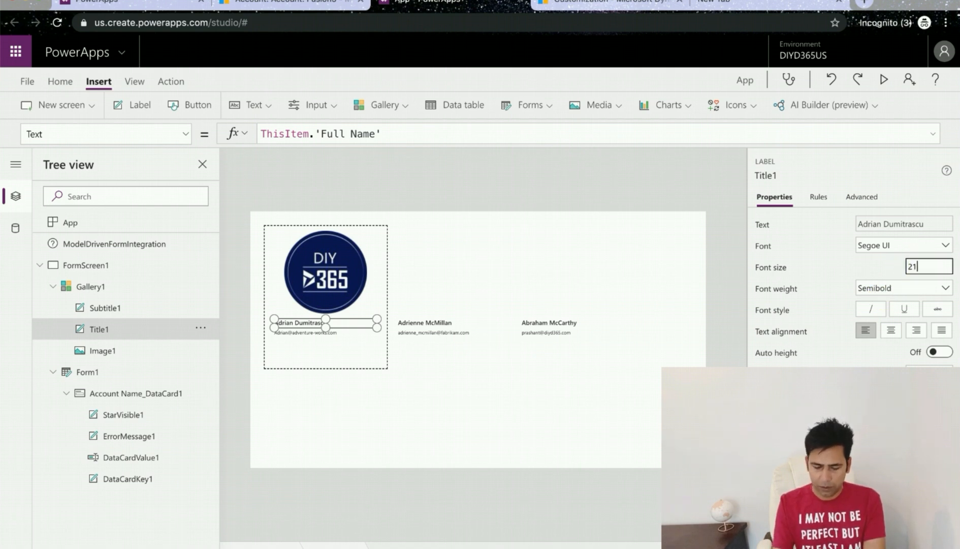
key(Tab)
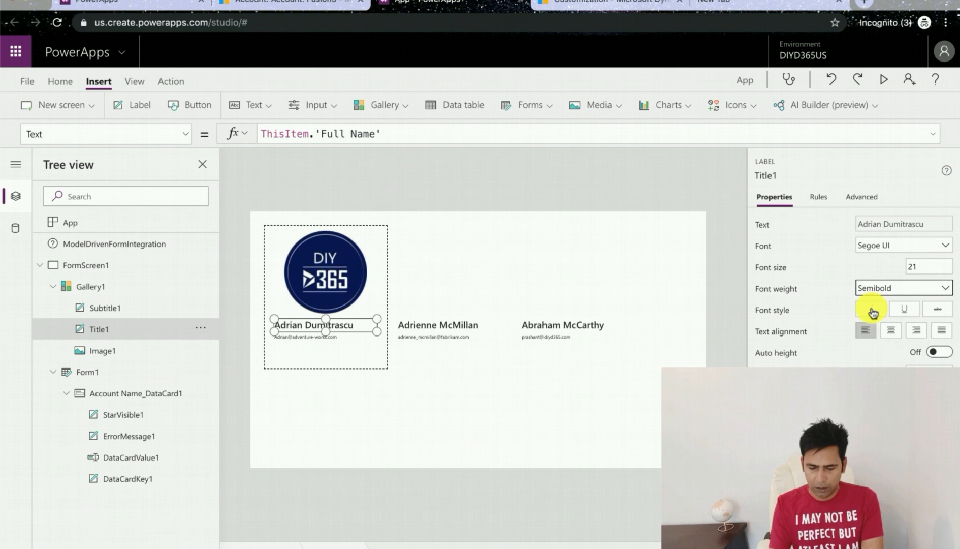
Step: Set the gallery subtitle label's font size to 15
click(328, 338)
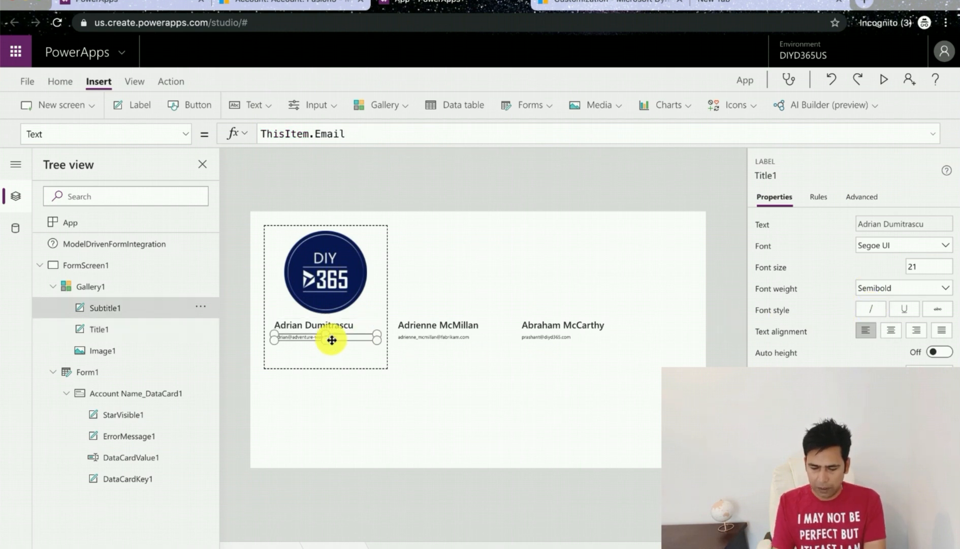
click(929, 277)
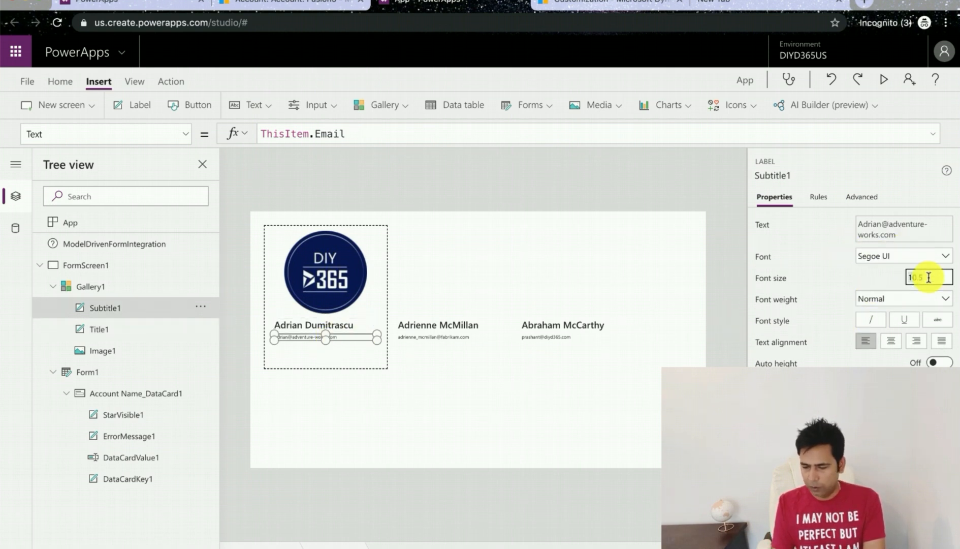
text(18)
key(Tab)
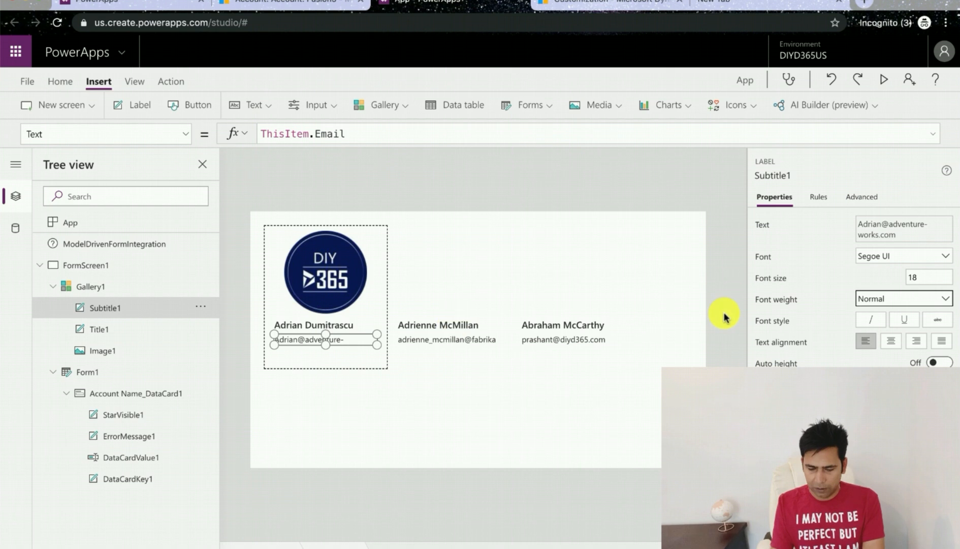
click(929, 277)
key(BackSpace)
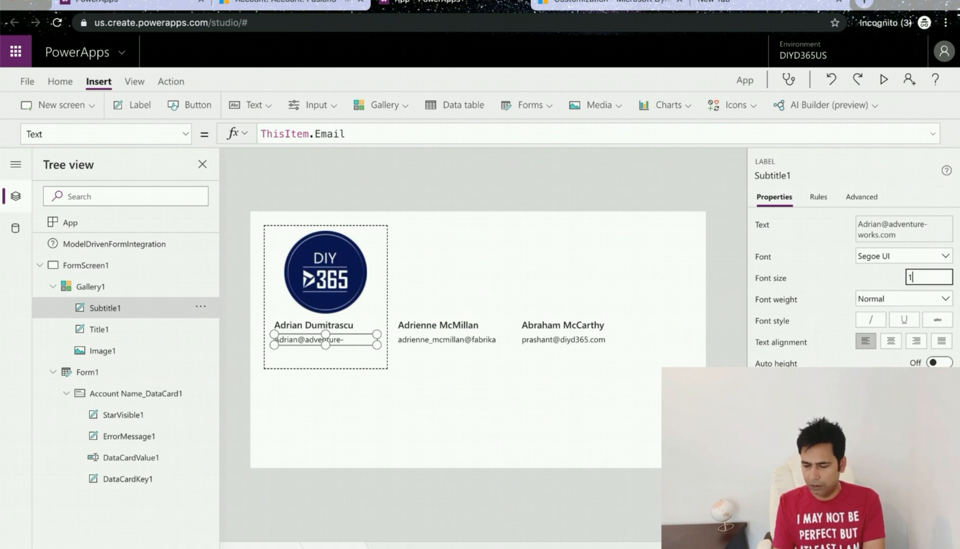
key(Tab)
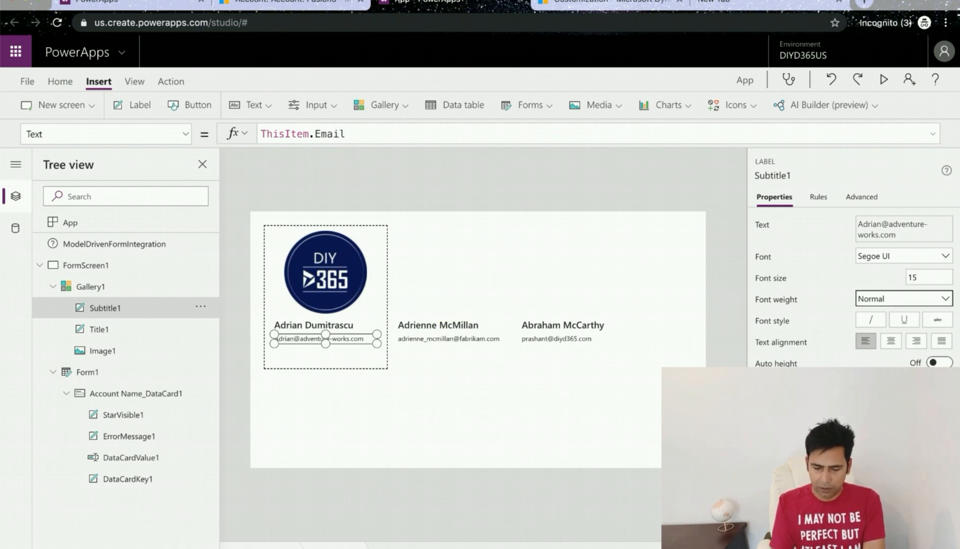
Step: Color the subtitle text blue
scroll(853, 287, down, 3)
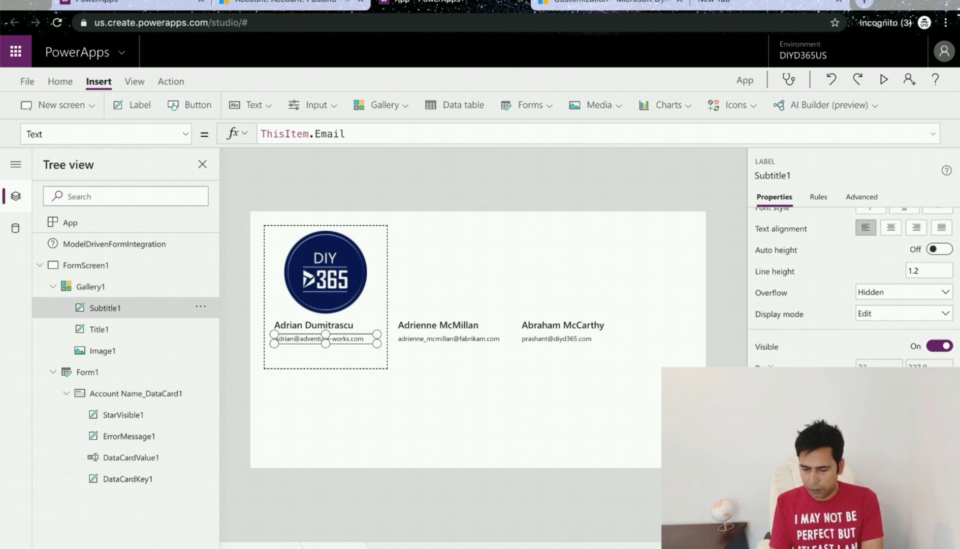
click(870, 386)
click(726, 357)
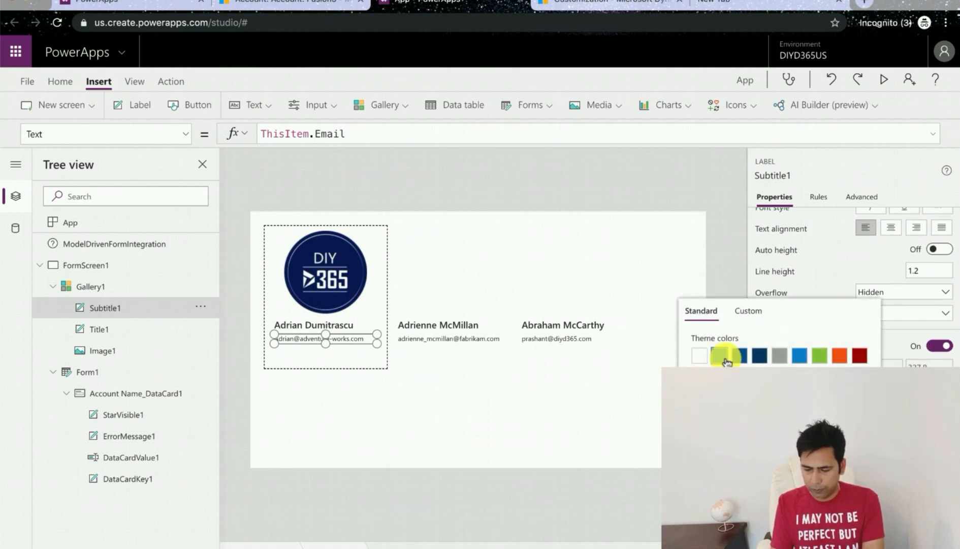
Step: Color the title text the same blue
click(313, 328)
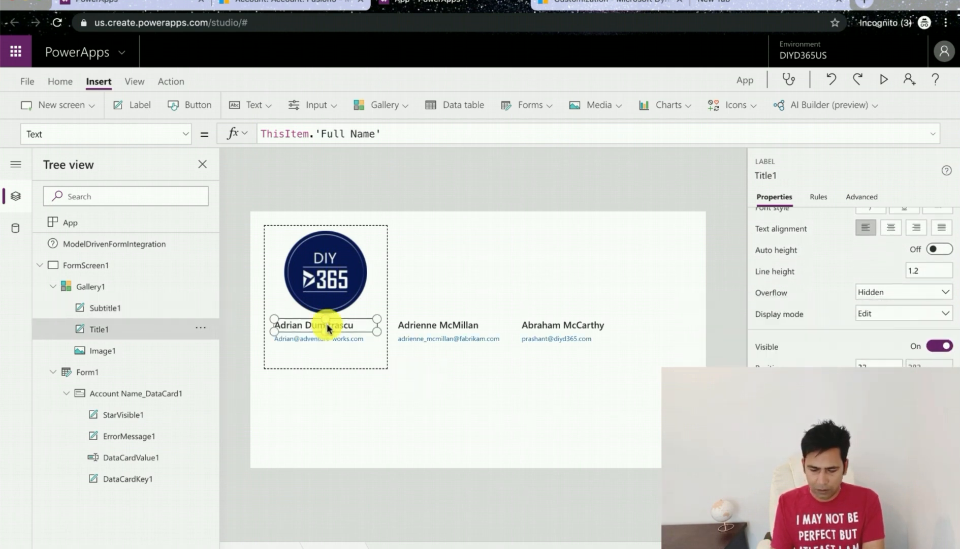
click(870, 386)
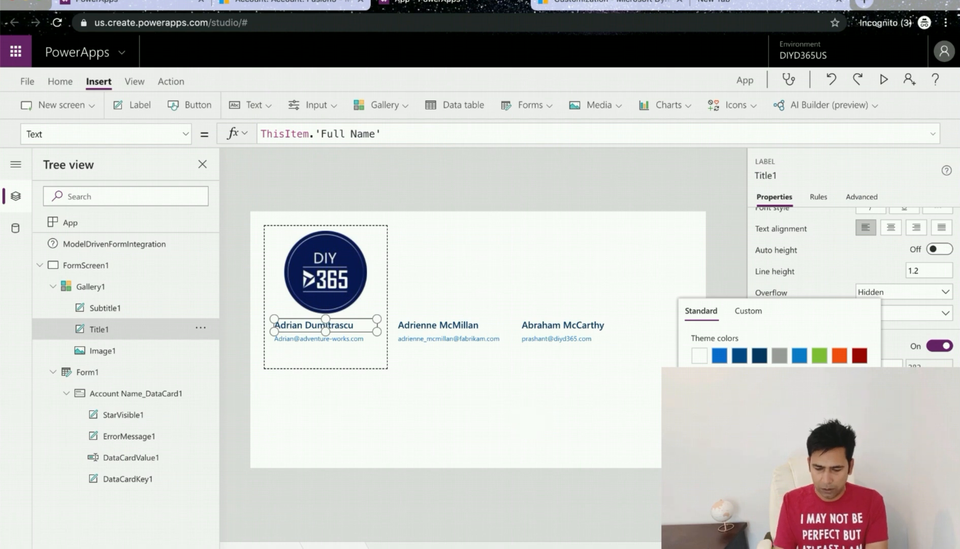
click(569, 396)
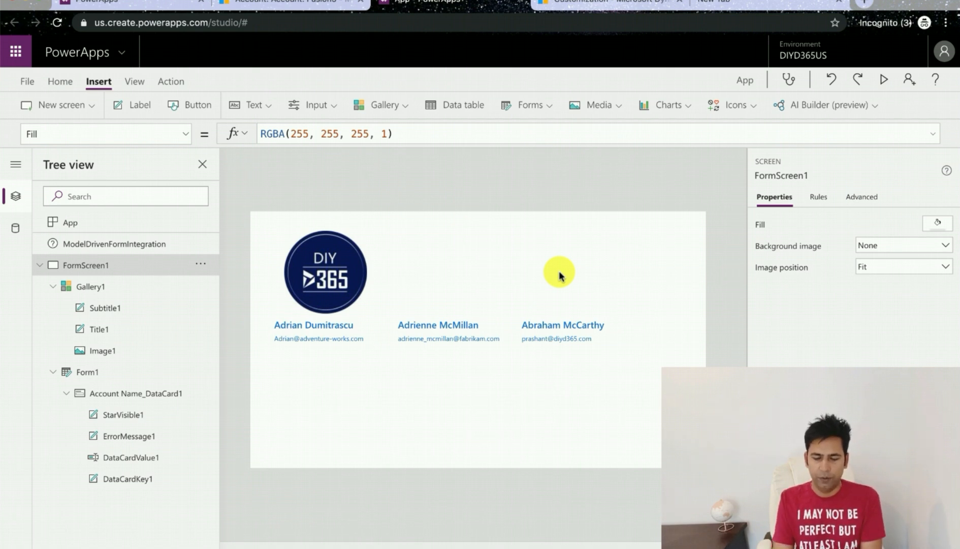
Step: Save the app to the cloud under the name EmbedAppmodel and return to the editor
click(397, 282)
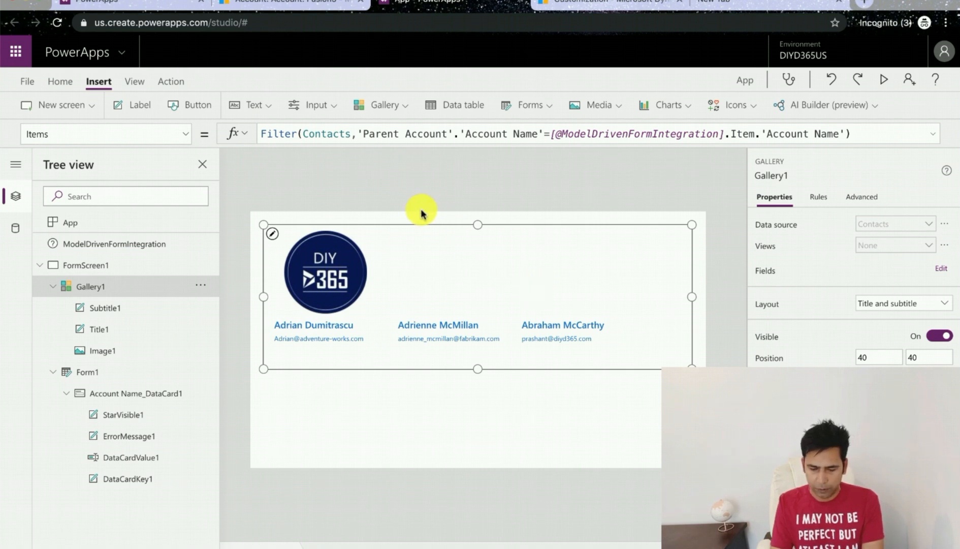
click(26, 81)
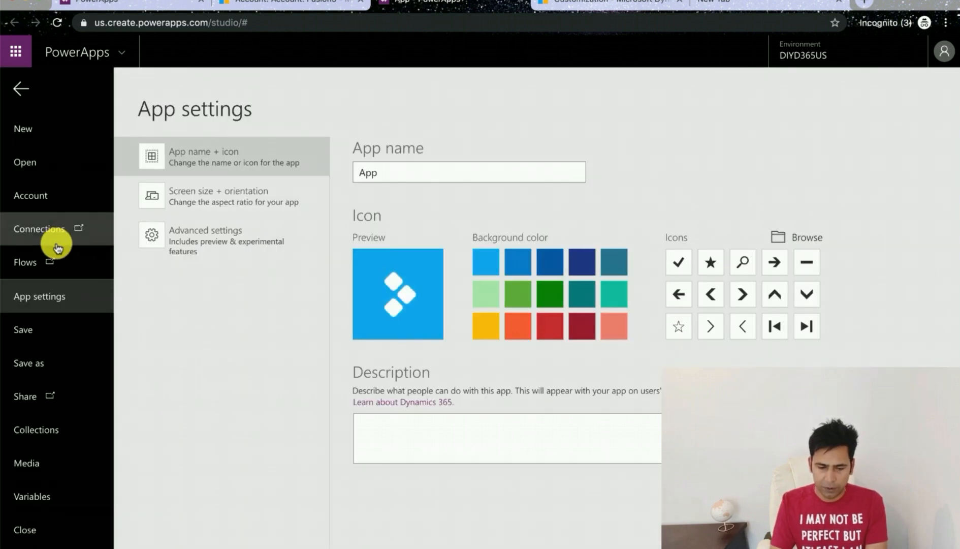
click(45, 351)
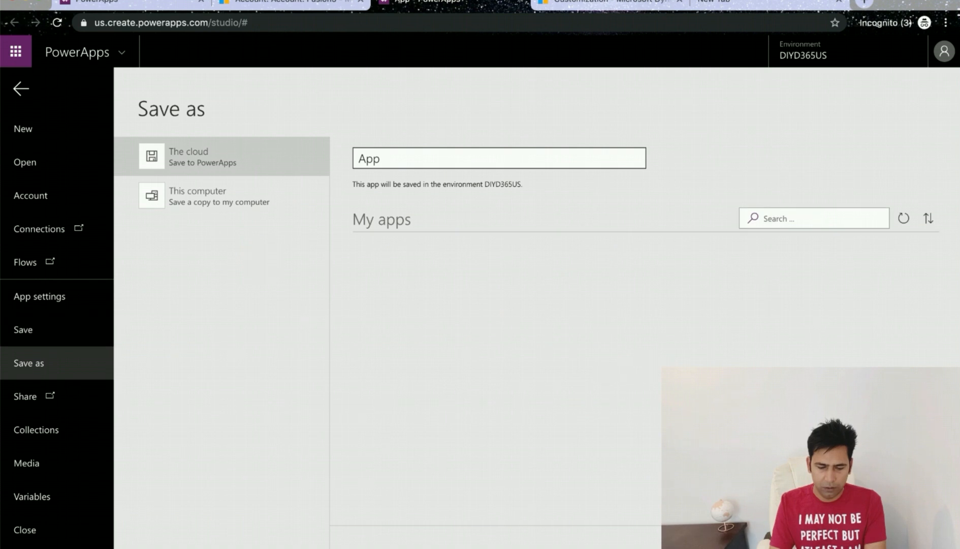
click(545, 162)
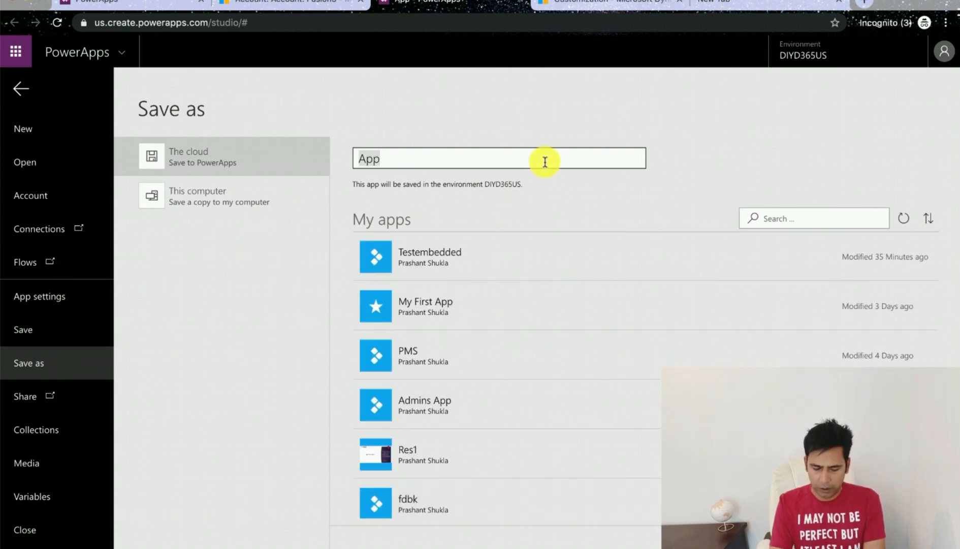
text(Embed)
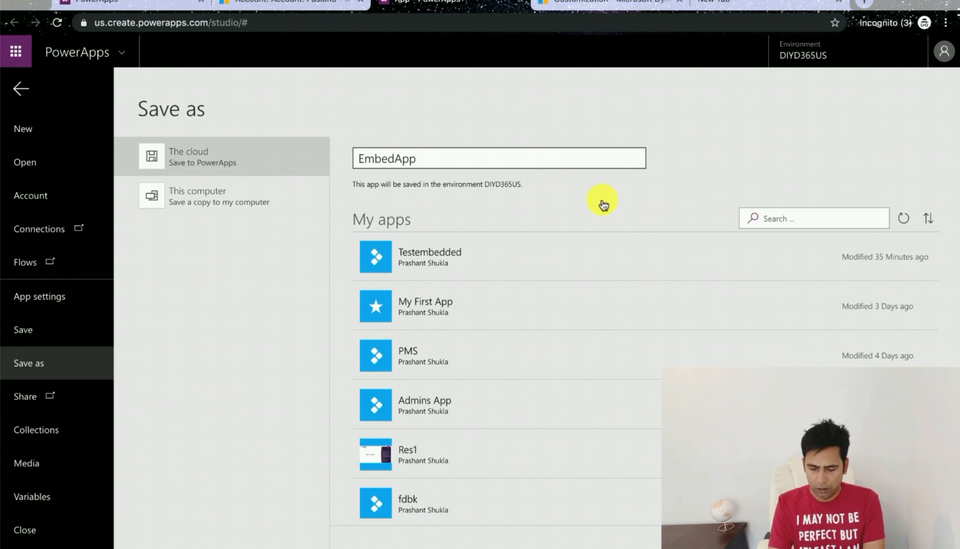
key(Return)
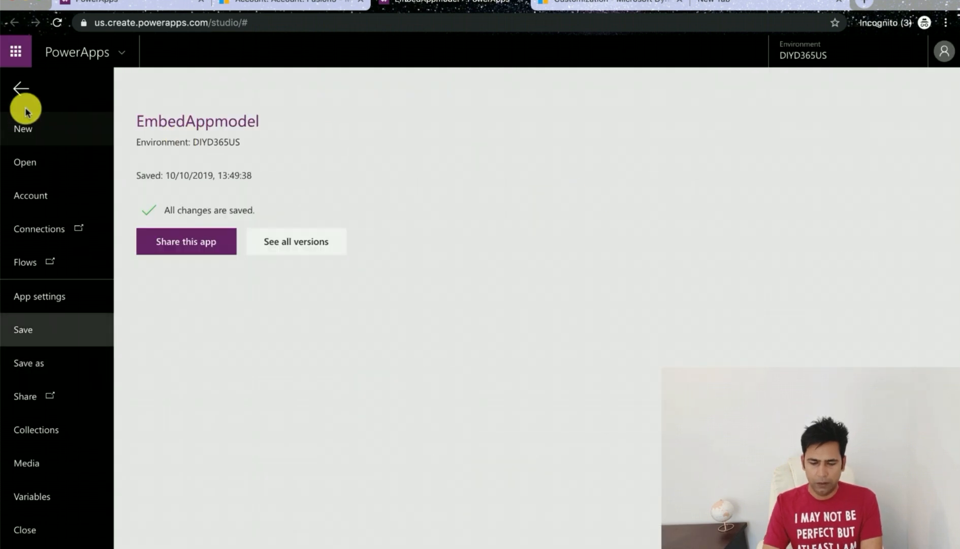
click(23, 93)
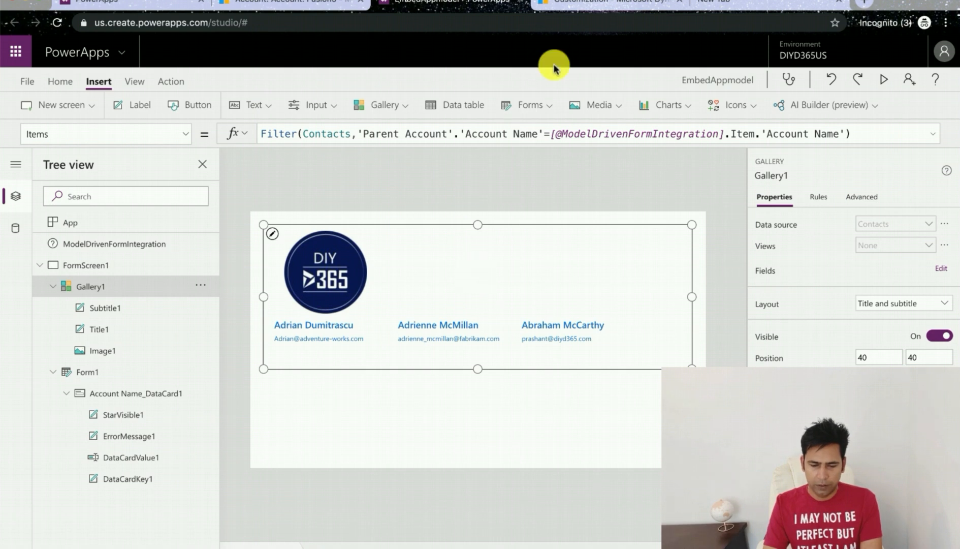
Step: Insert a Currency icon on the screen and place it below the gallery
click(417, 403)
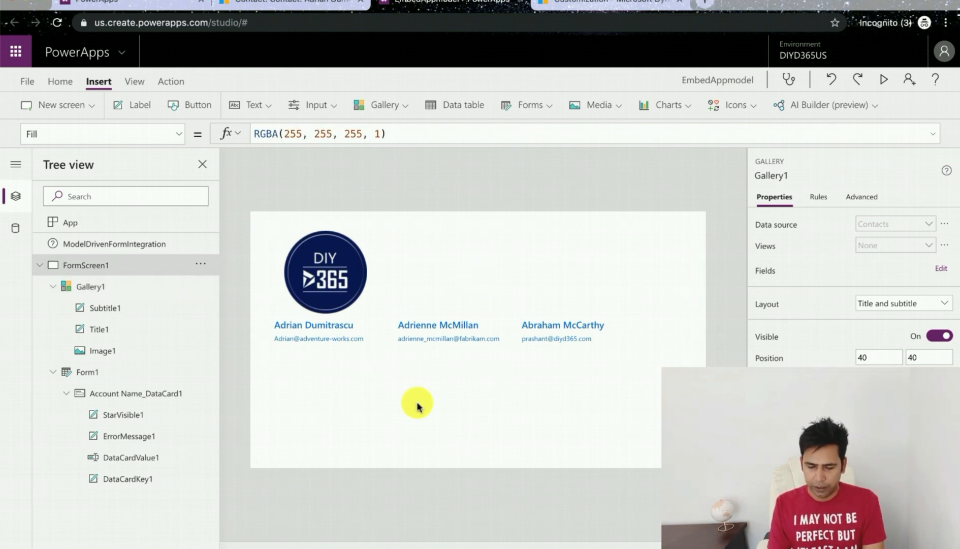
click(754, 110)
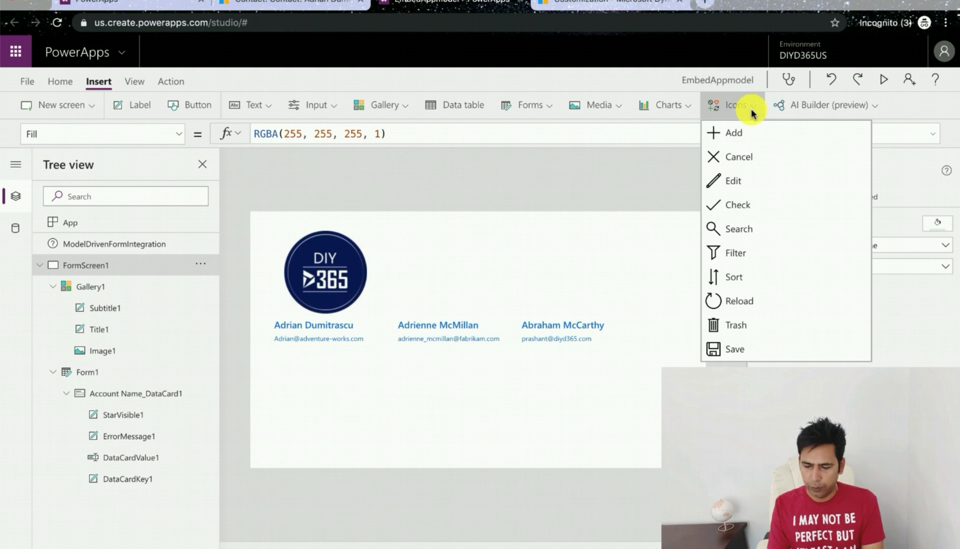
scroll(754, 343, down, 10)
scroll(756, 341, down, 5)
scroll(755, 339, up, 1)
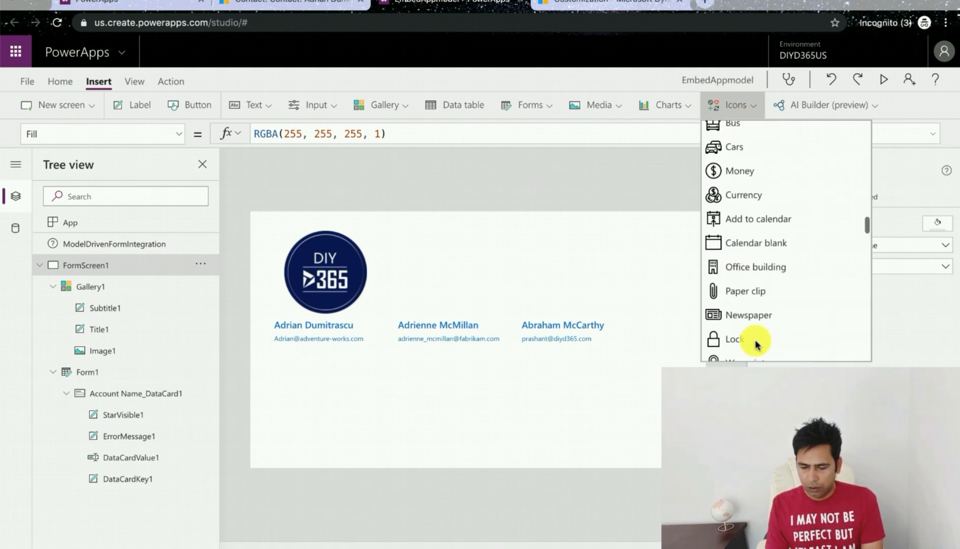
click(744, 204)
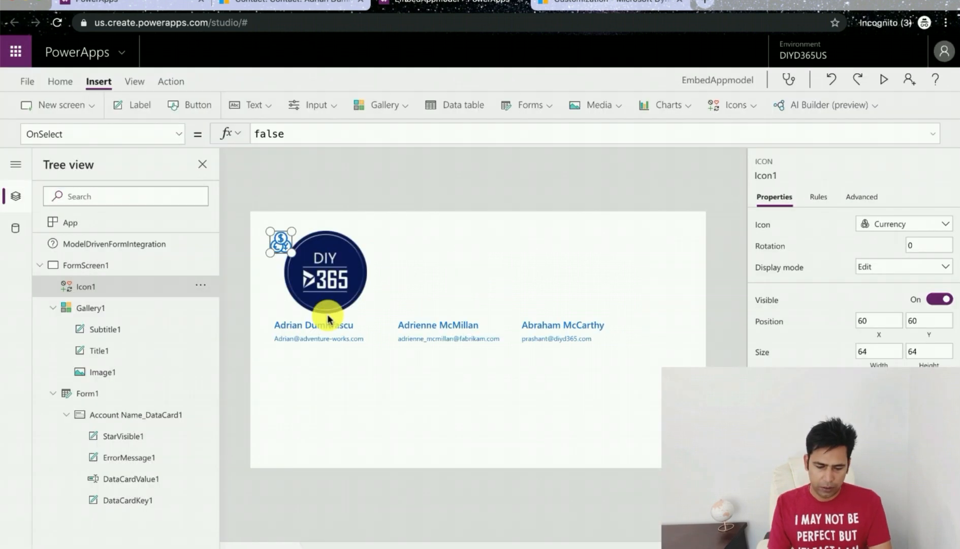
drag(281, 242, 288, 381)
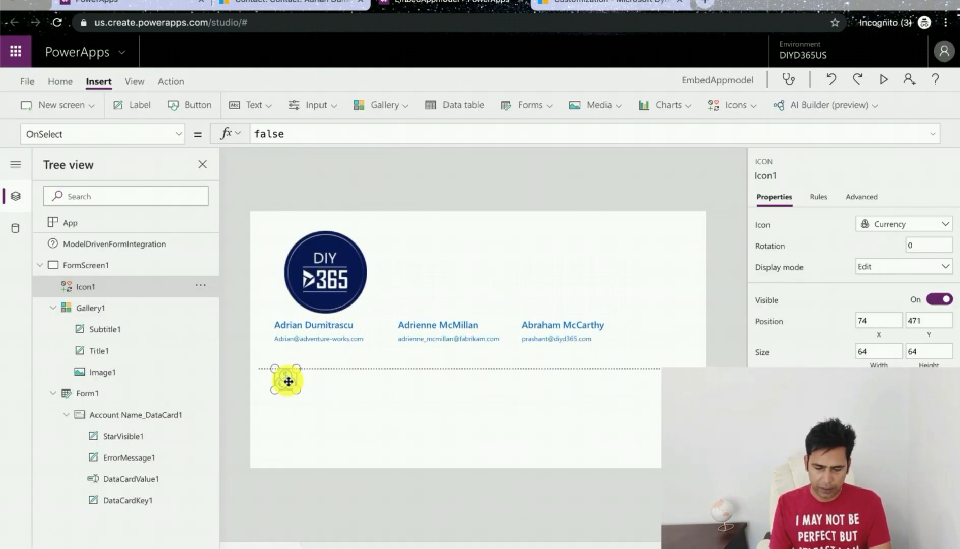
Step: Insert a label and place it beside the currency icon below the gallery
click(307, 382)
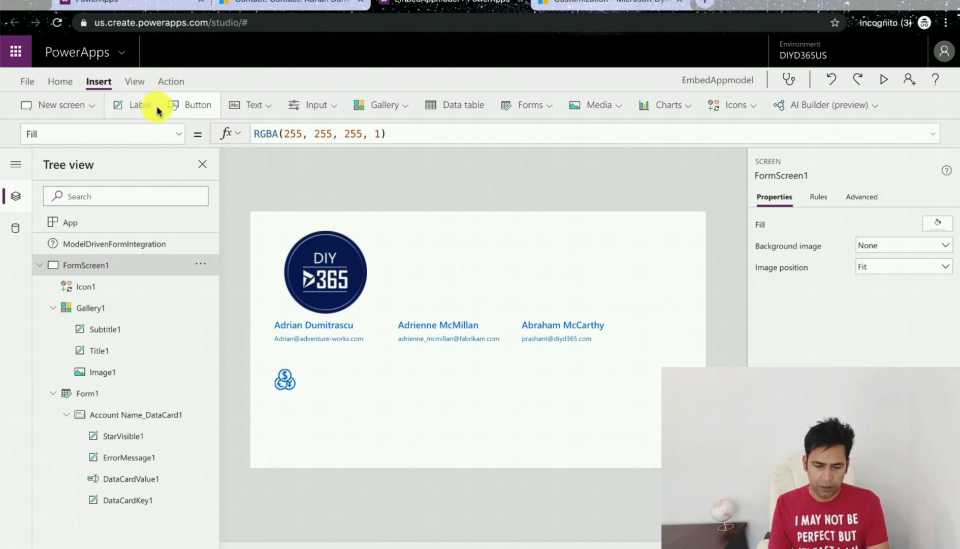
click(134, 104)
drag(339, 236, 373, 376)
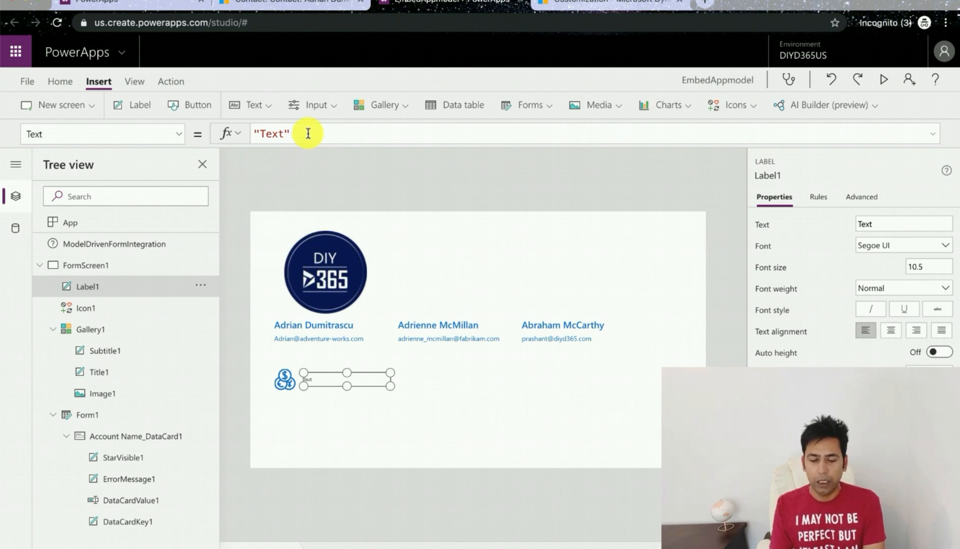
key(ctrl+a)
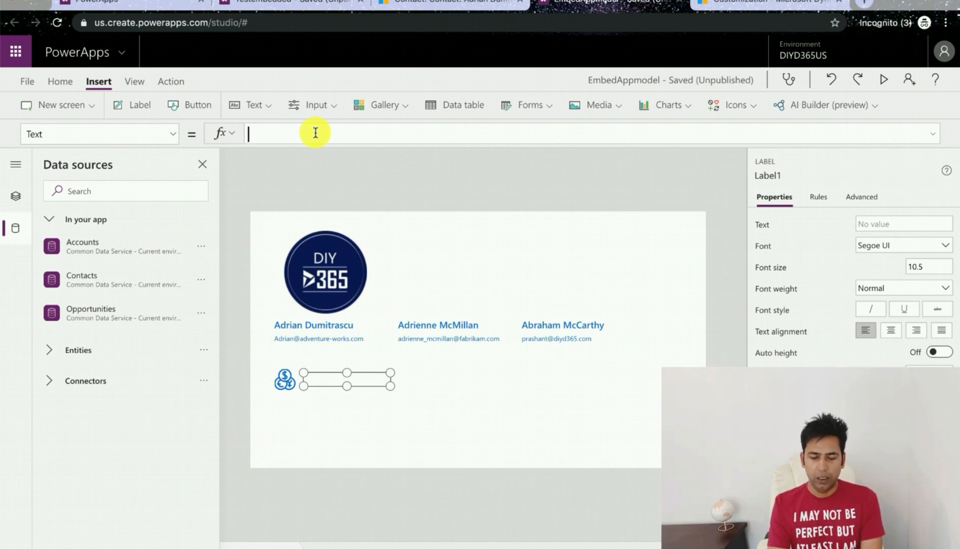
text(Sum)
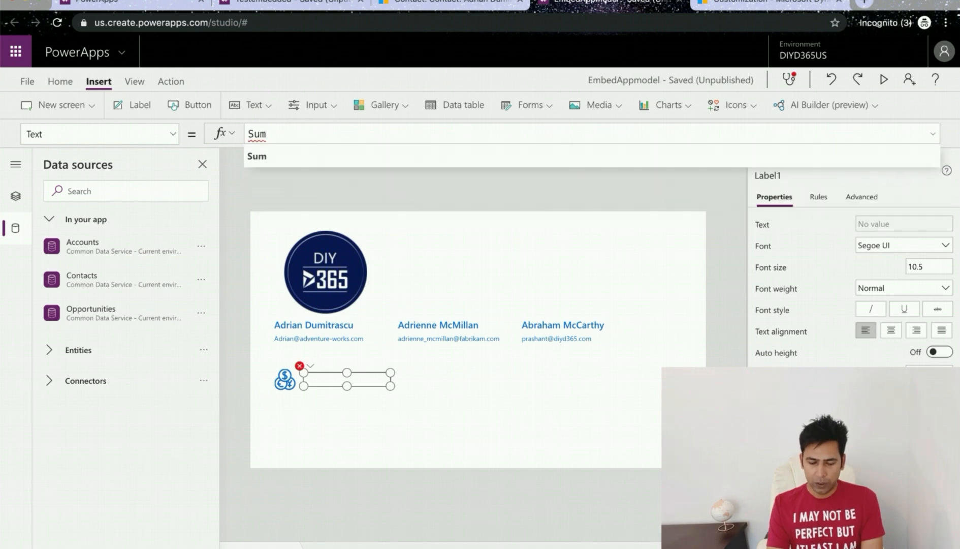
text((Fi)
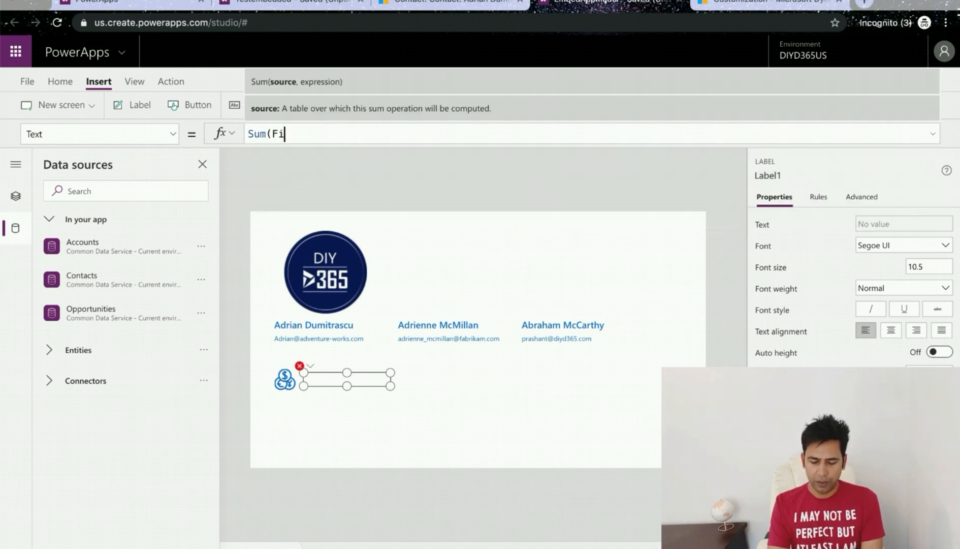
text(l)
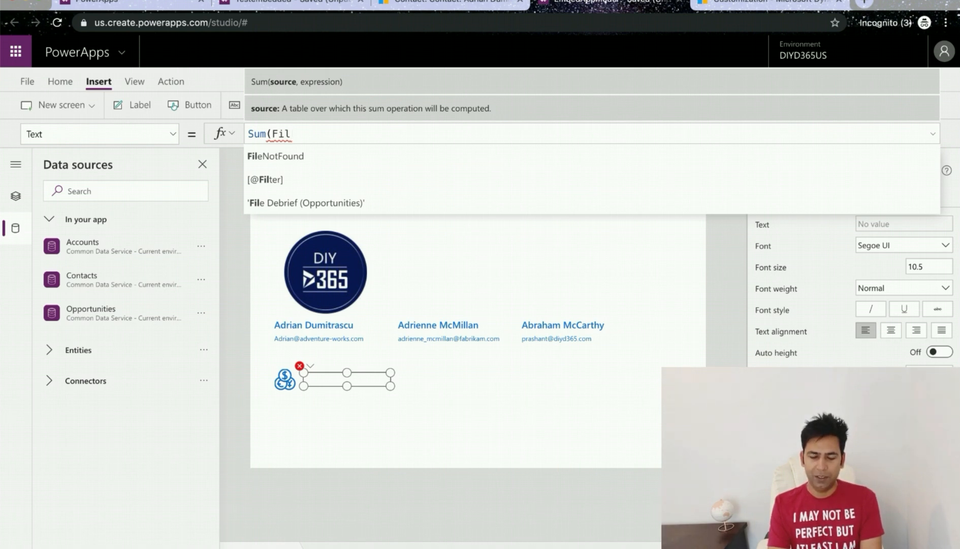
text(tr)
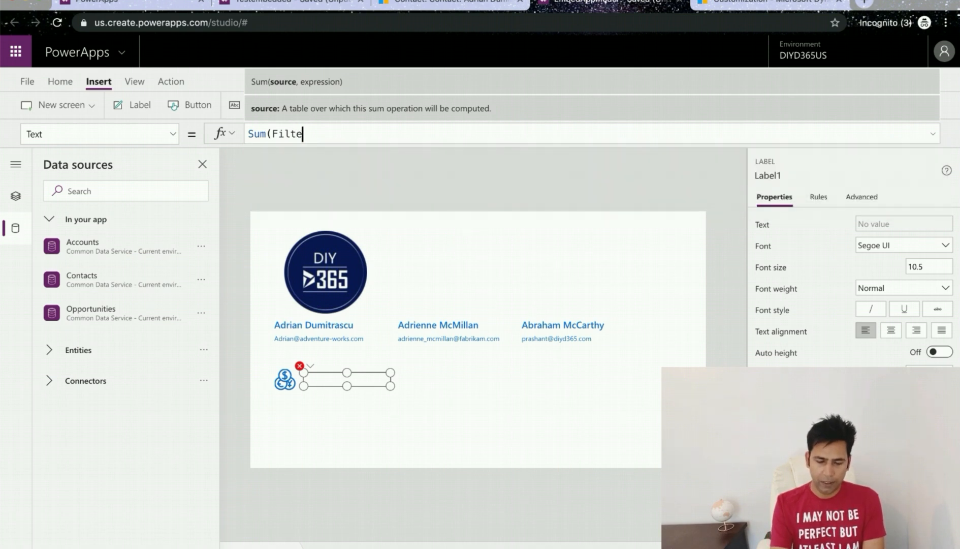
text(r(Opp)
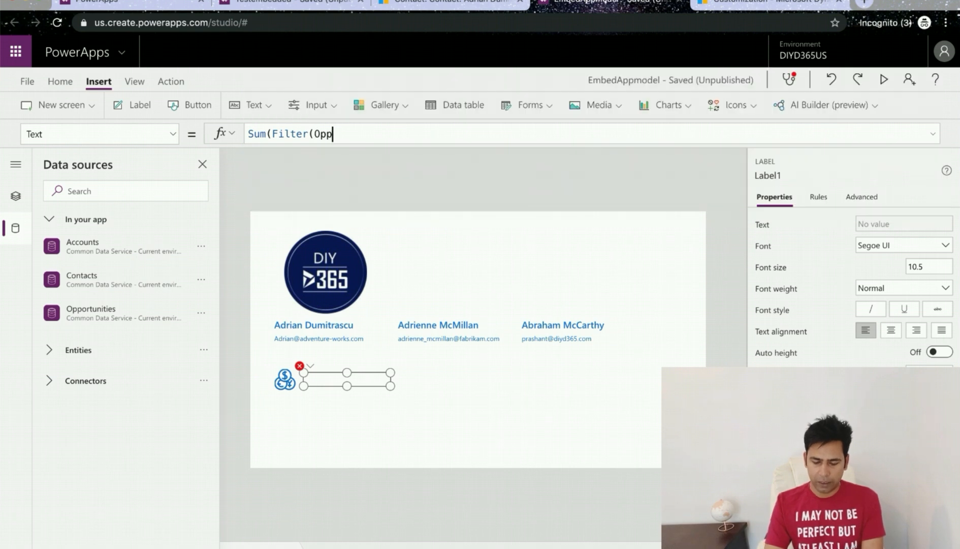
click(420, 160)
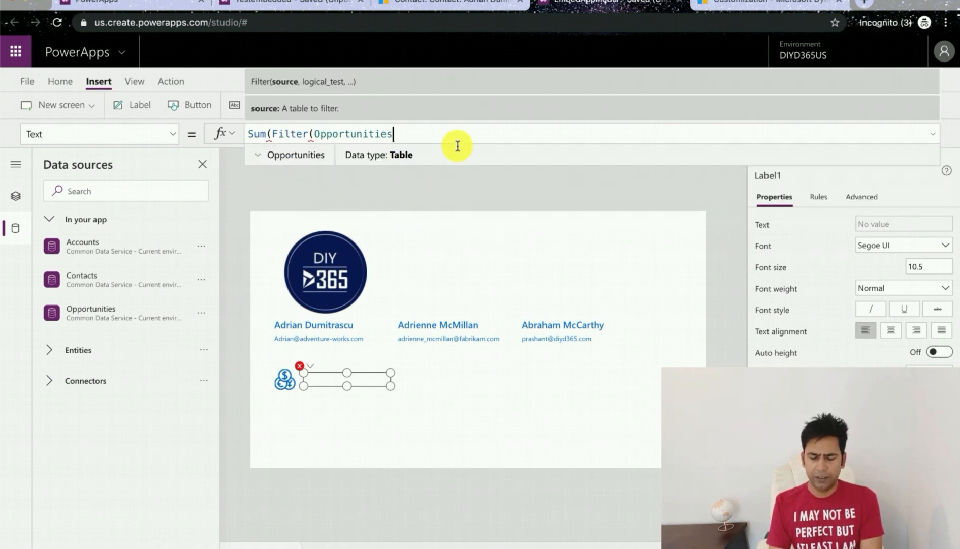
text(,)
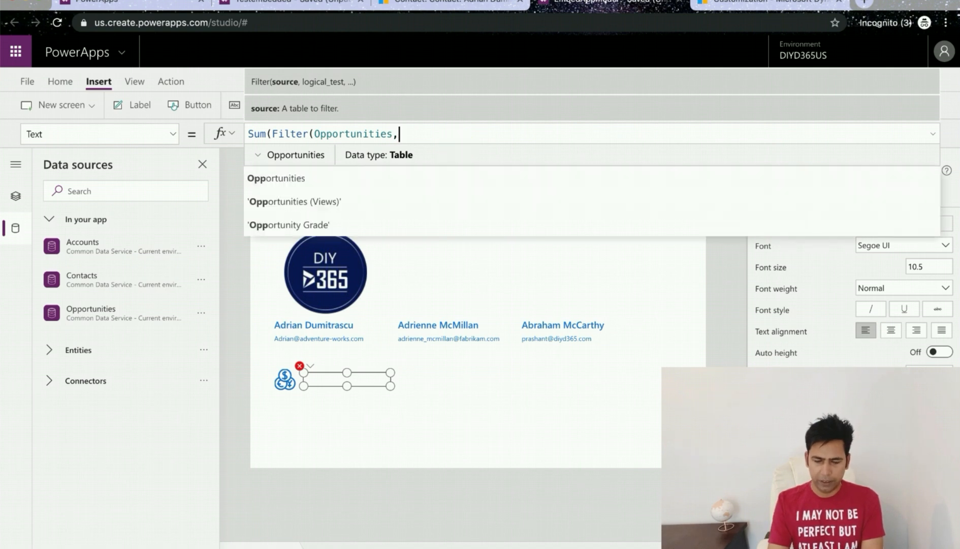
text( acco)
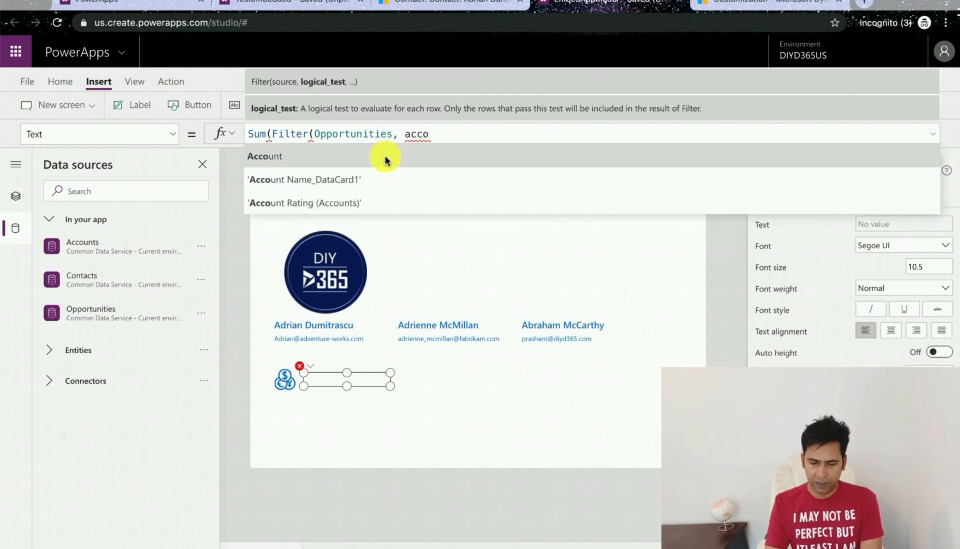
click(385, 159)
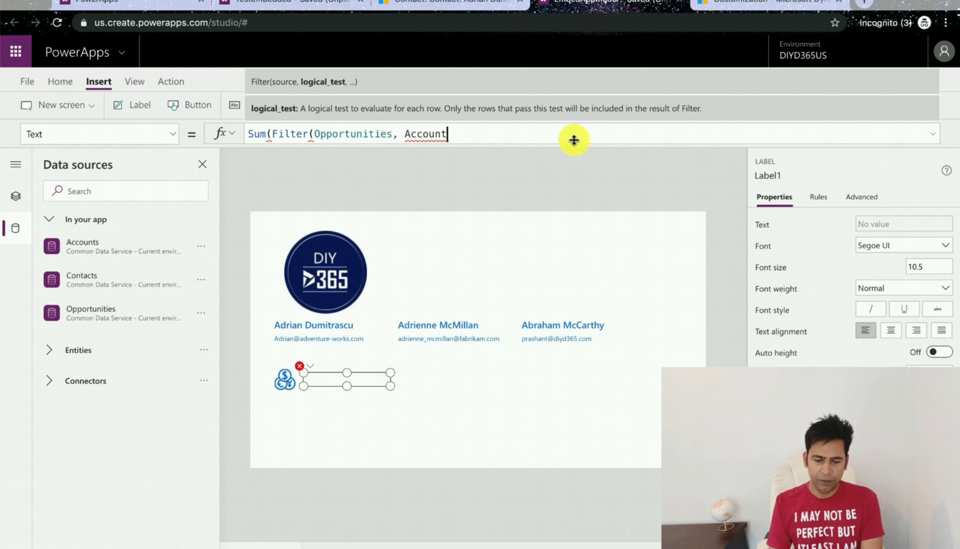
text(.)
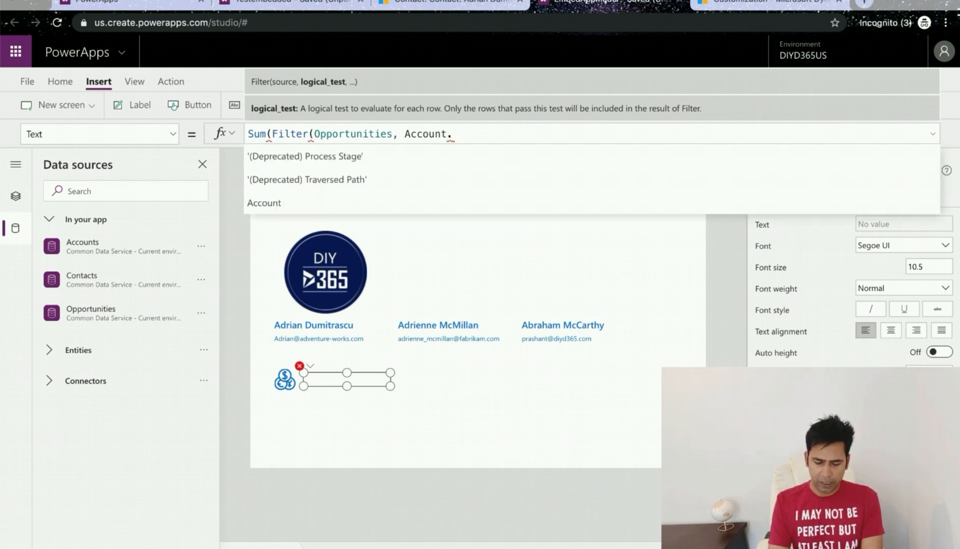
scroll(515, 166, down, 2)
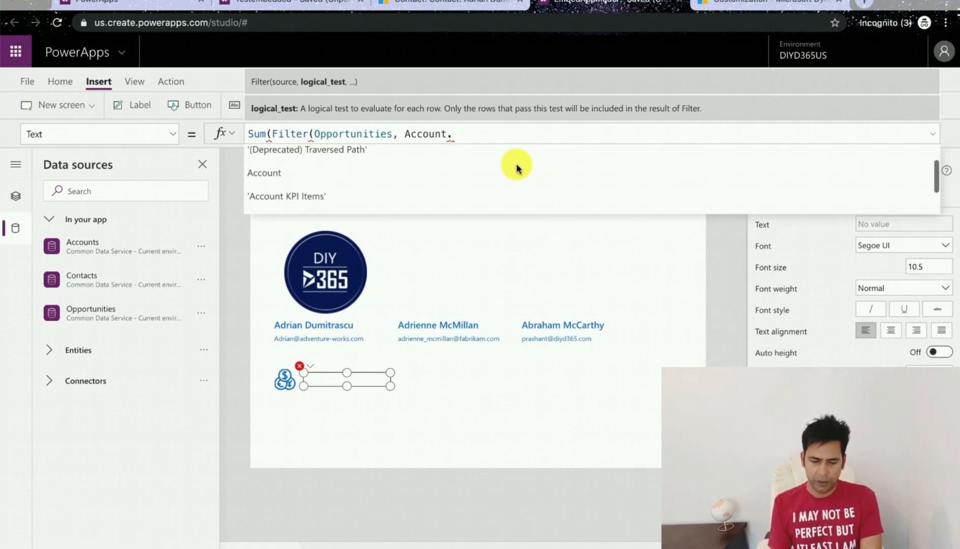
click(437, 204)
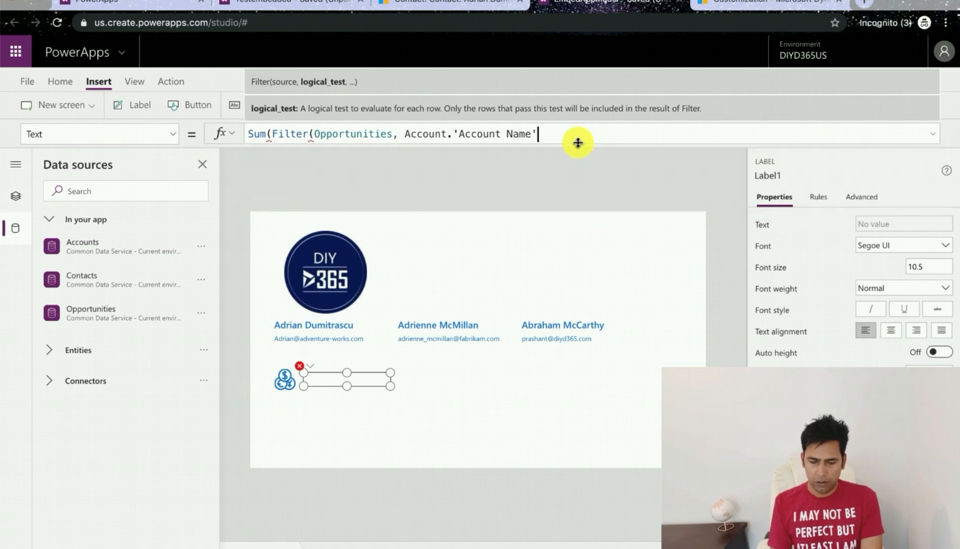
text(=modeld)
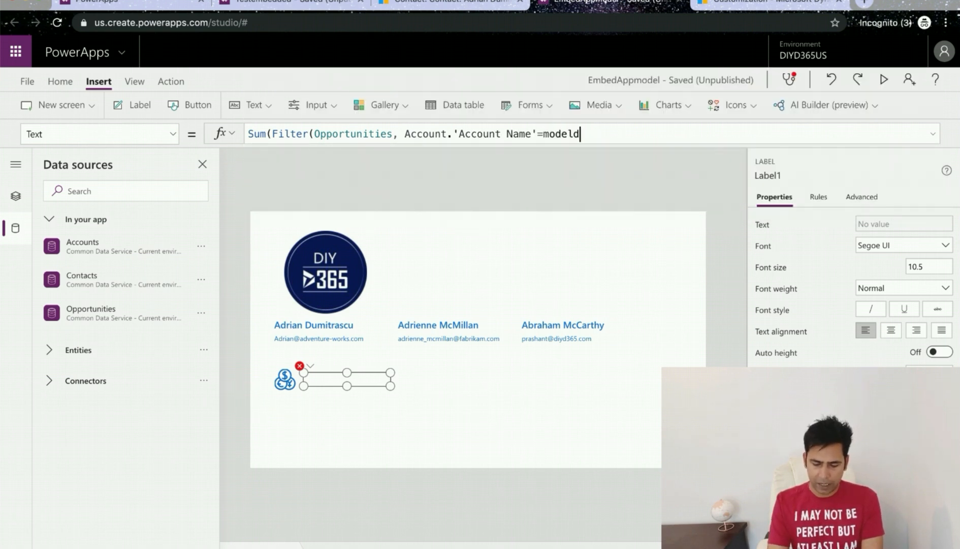
text(r)
click(553, 155)
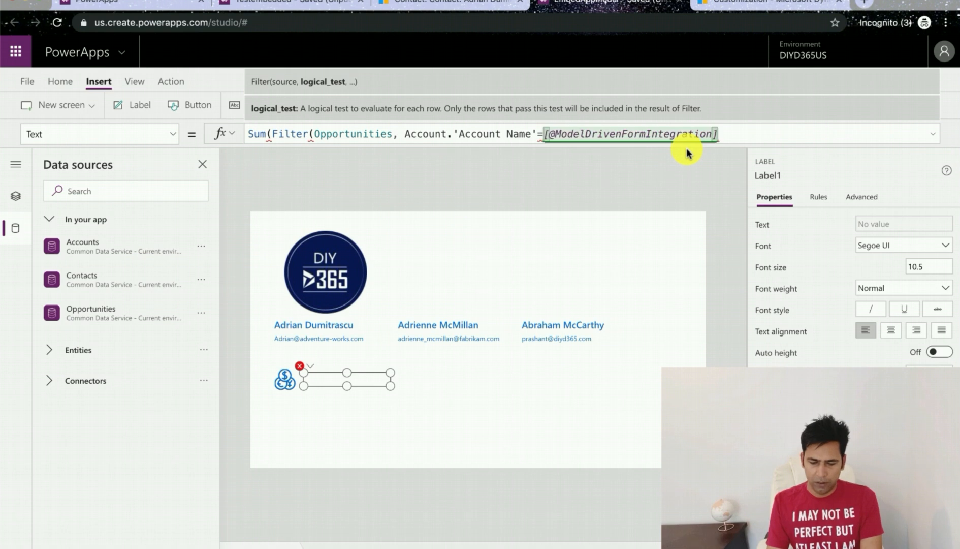
text(.item)
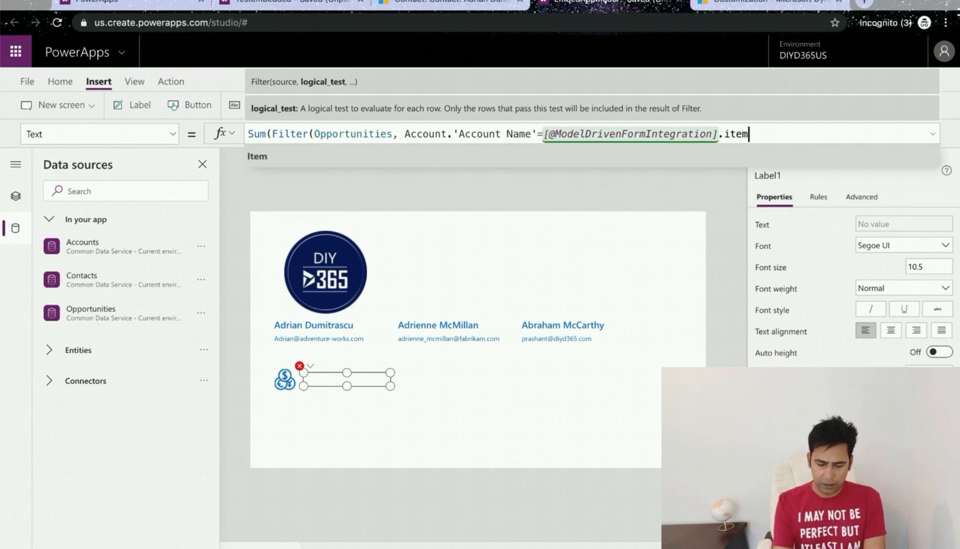
click(670, 157)
text(.)
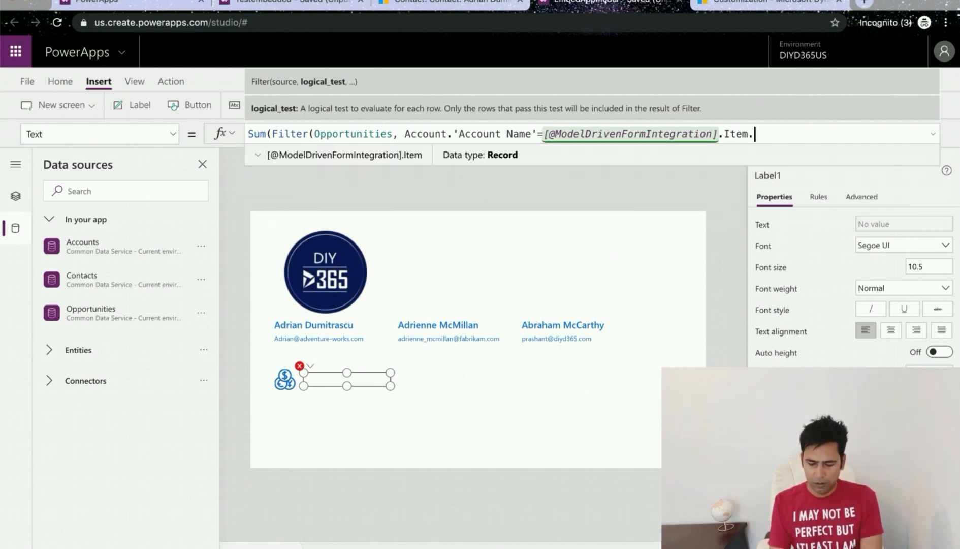
click(645, 186)
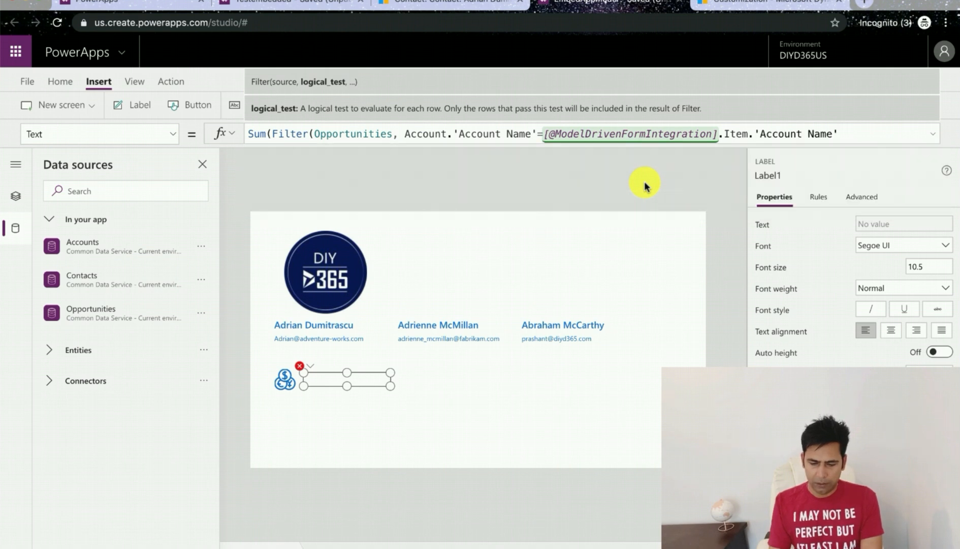
text())
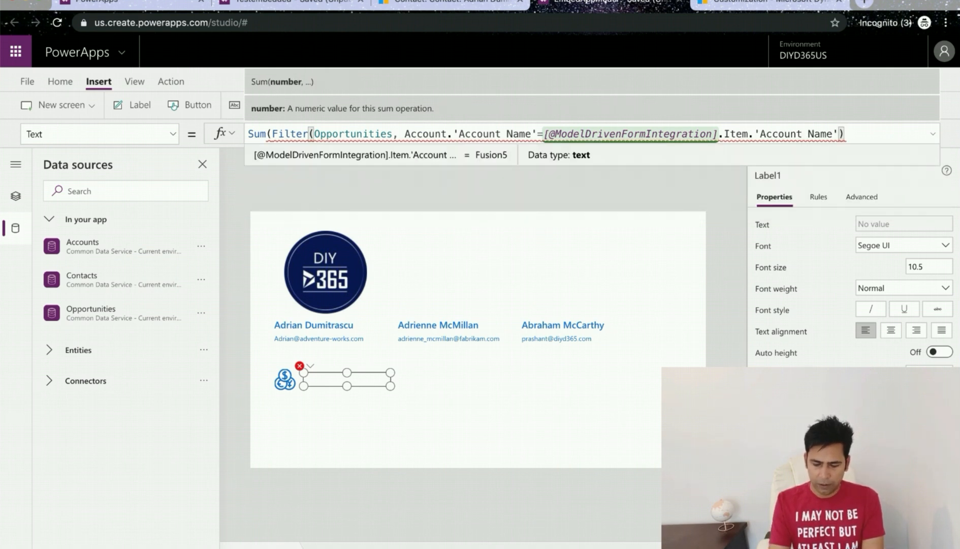
text(,Est)
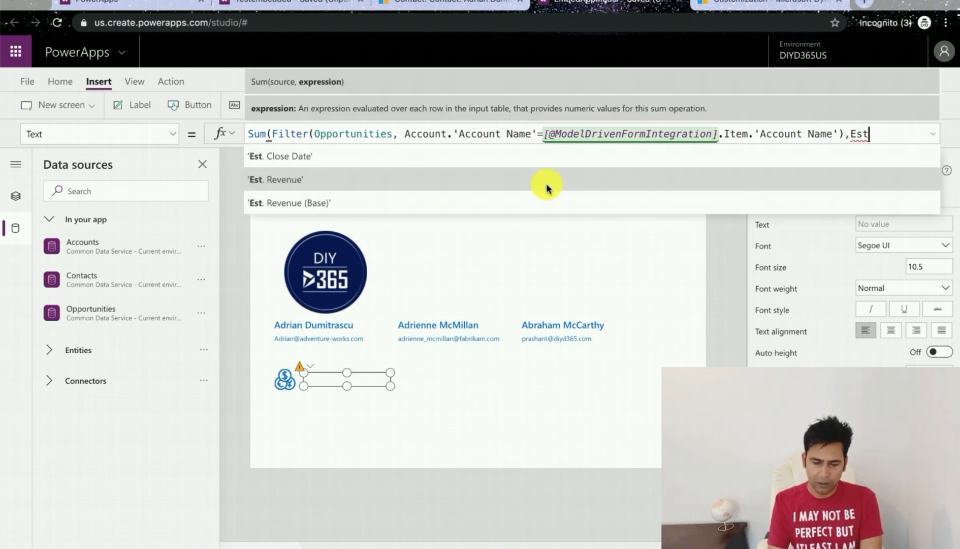
text(. Revenue)
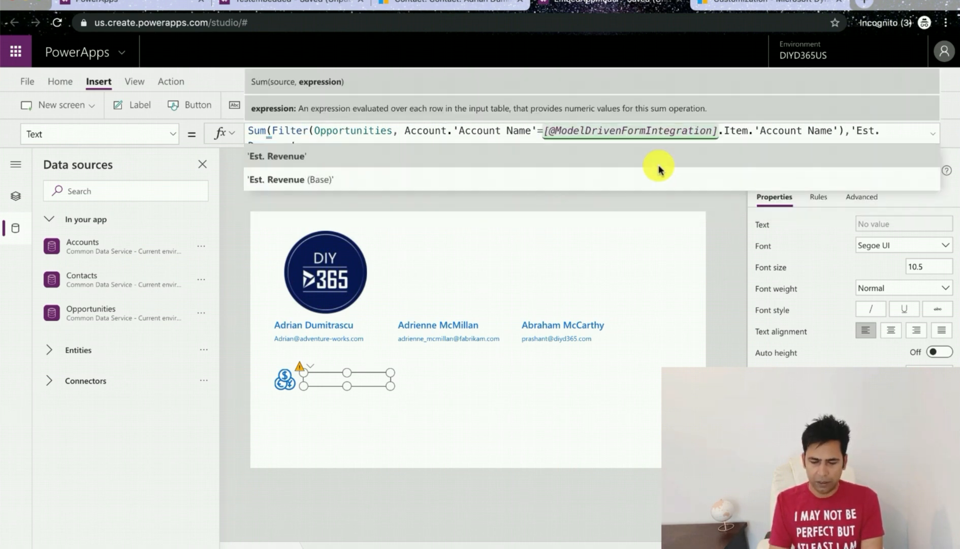
text('))
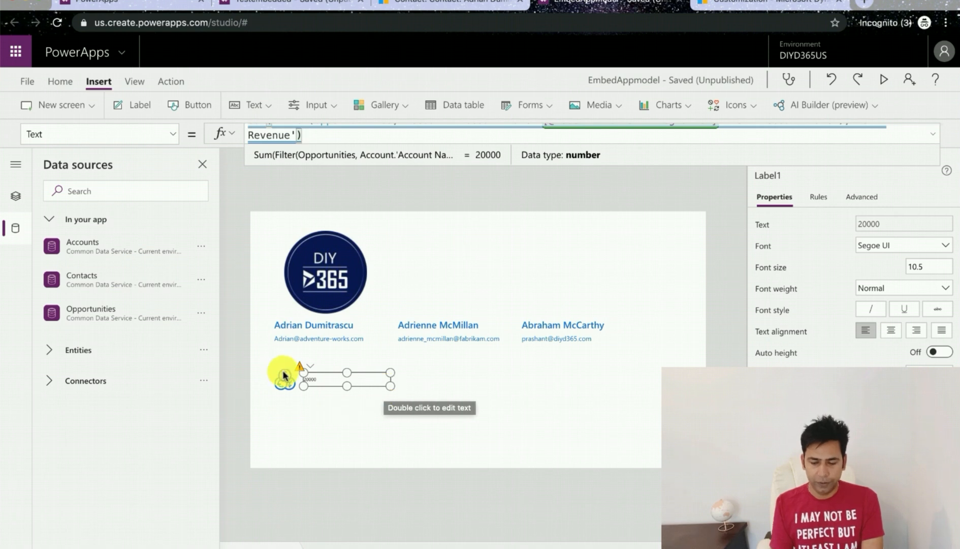
Step: Format the revenue label with font size 21, bold weight and a blue theme colour
click(325, 381)
click(927, 266)
text(18)
key(Tab)
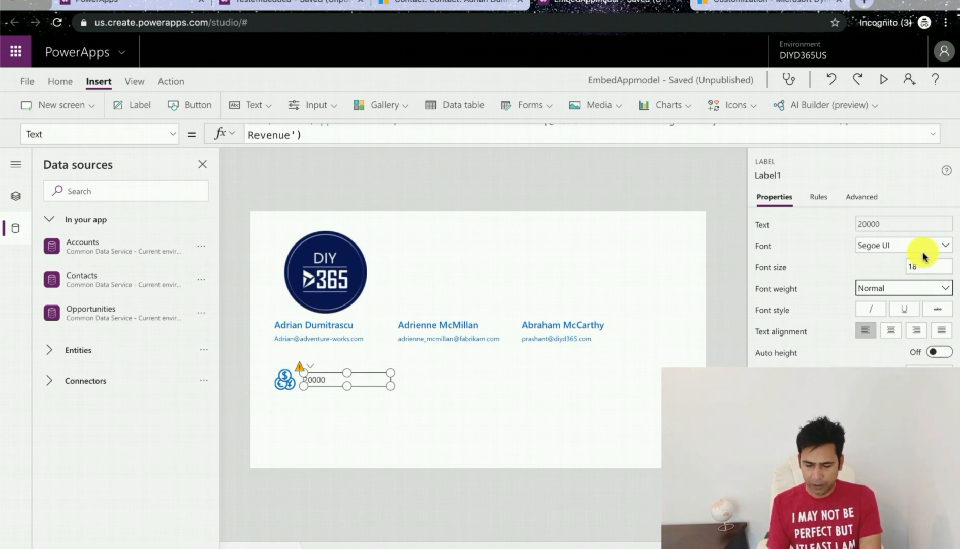
click(925, 269)
text(2)
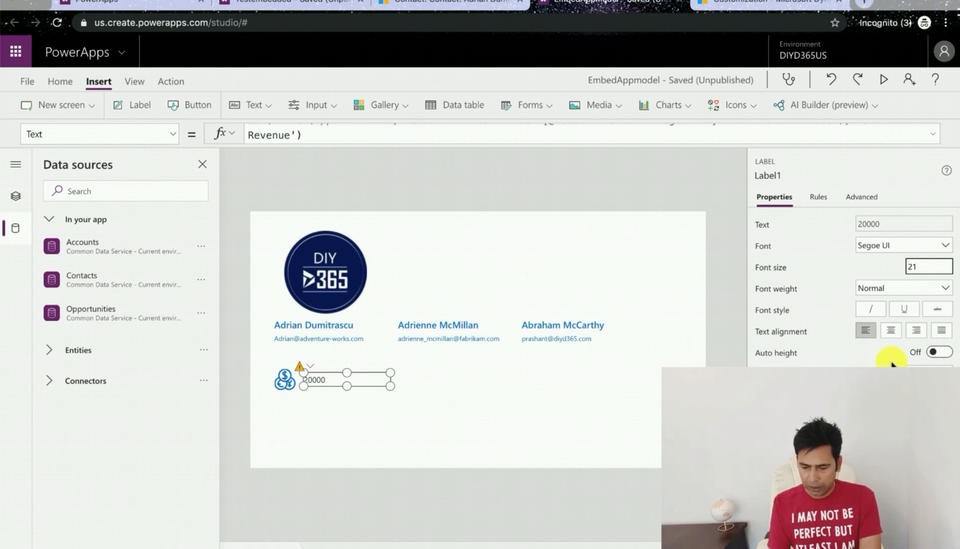
click(905, 287)
click(878, 308)
scroll(842, 356, down, 5)
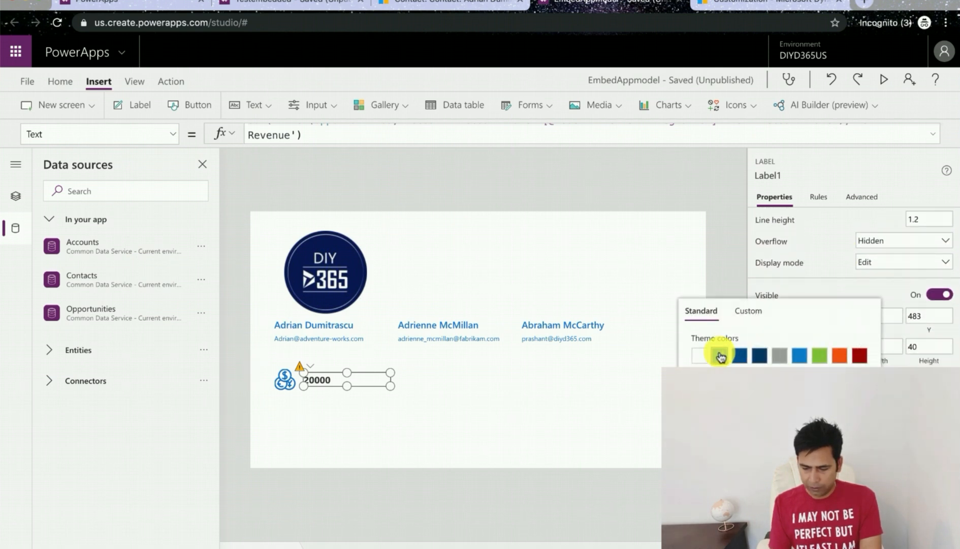
click(719, 356)
click(525, 405)
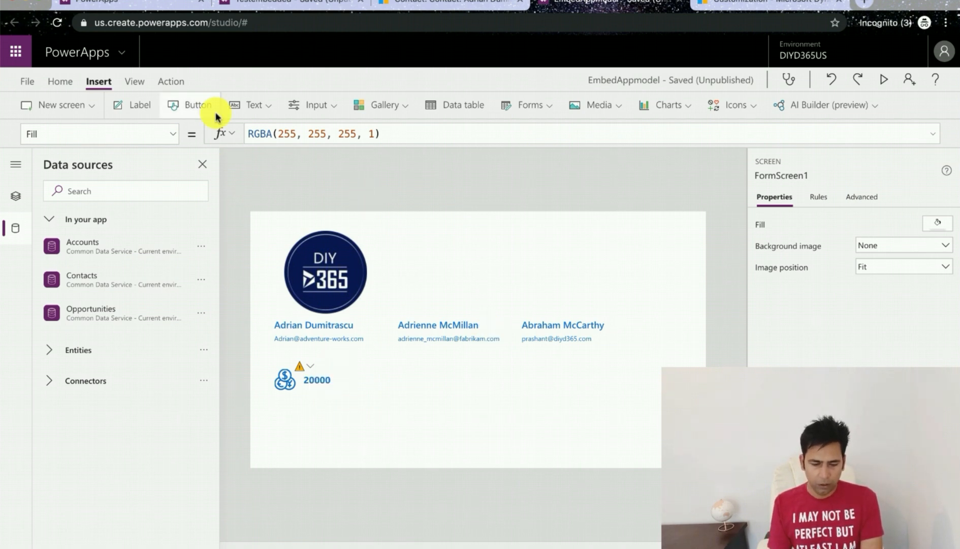
Step: Insert a Calendar blank icon and place it below the currency icon
click(754, 109)
scroll(748, 267, down, 2)
scroll(746, 267, down, 4)
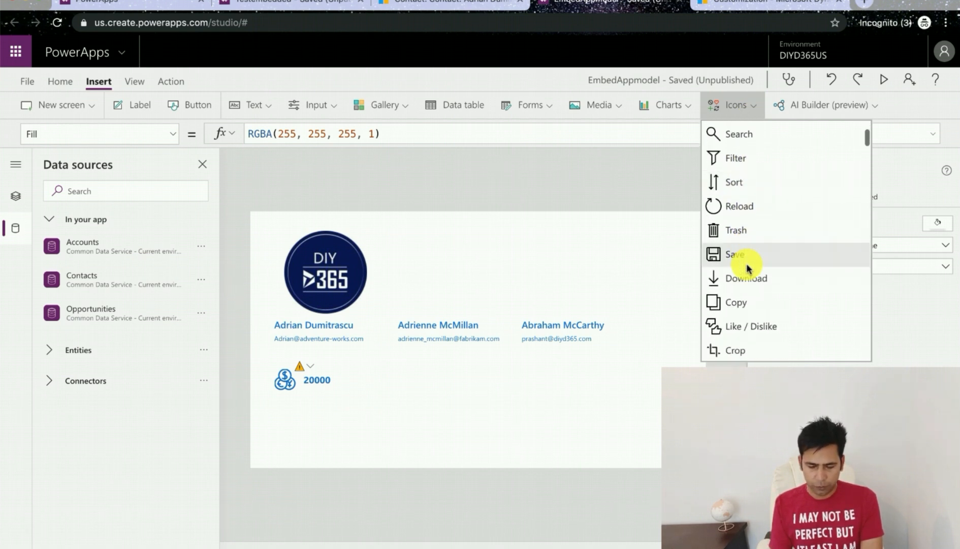
scroll(735, 254, down, 5)
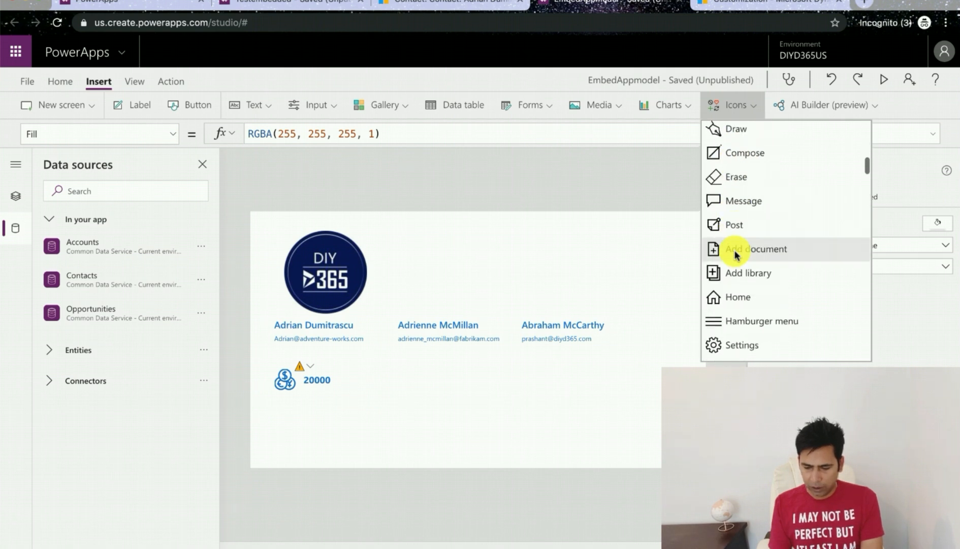
scroll(735, 254, down, 5)
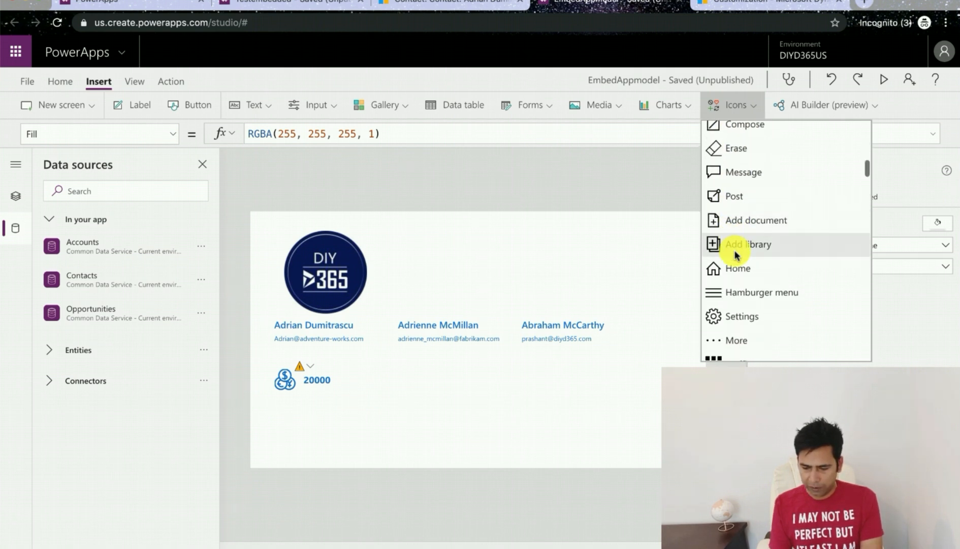
scroll(735, 254, down, 5)
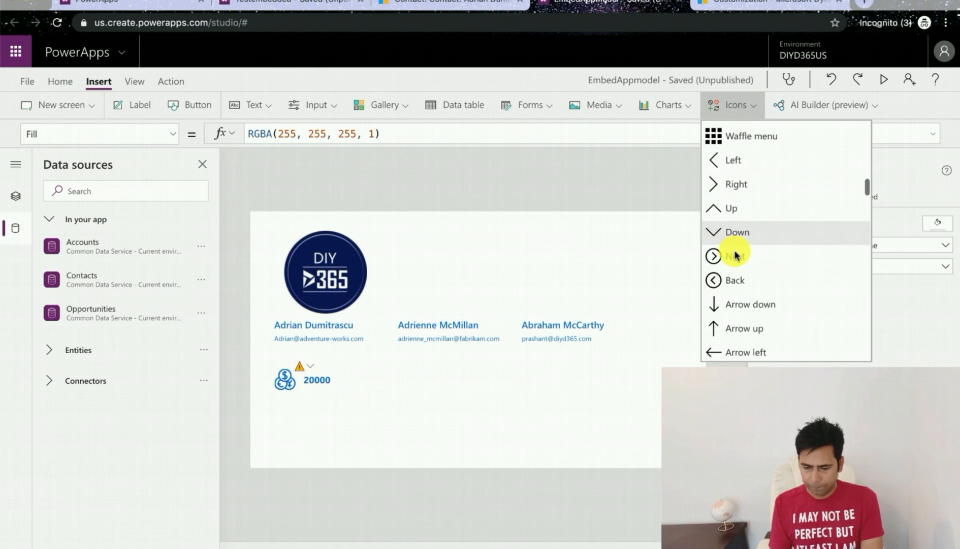
scroll(734, 254, down, 5)
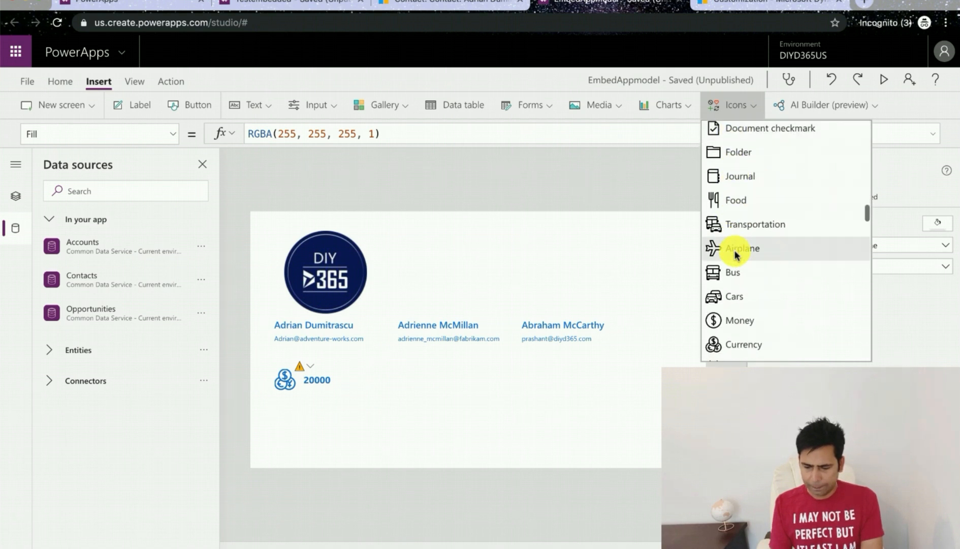
scroll(735, 254, down, 5)
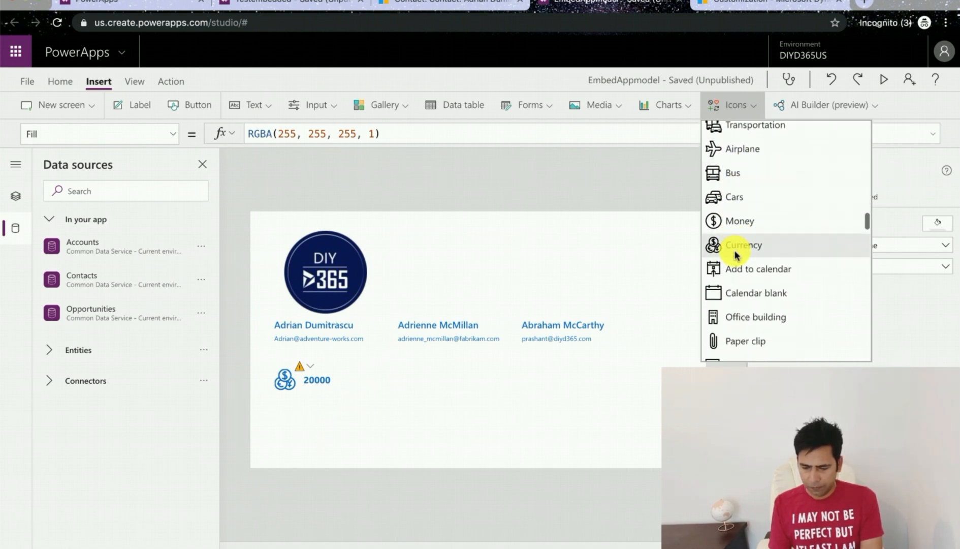
scroll(735, 254, down, 1)
scroll(734, 254, down, 3)
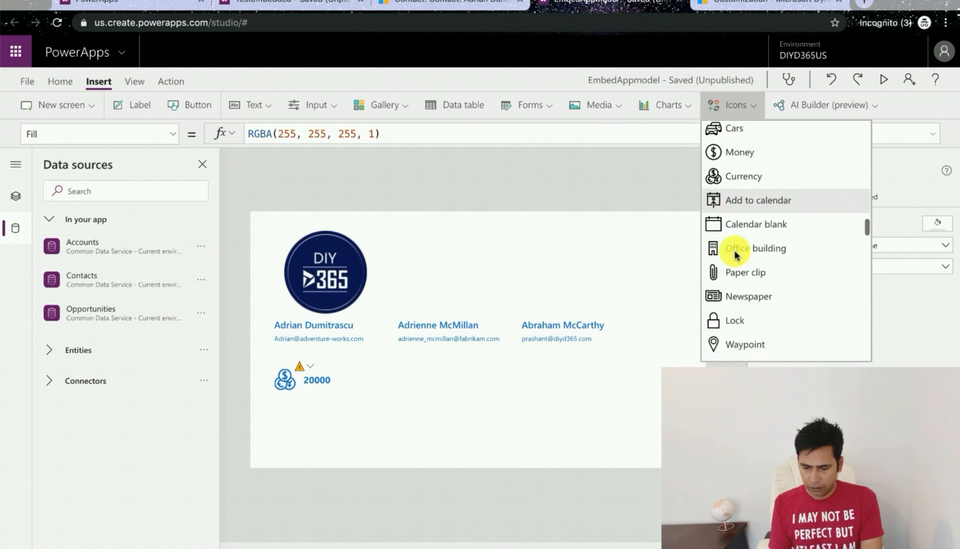
scroll(735, 254, down, 3)
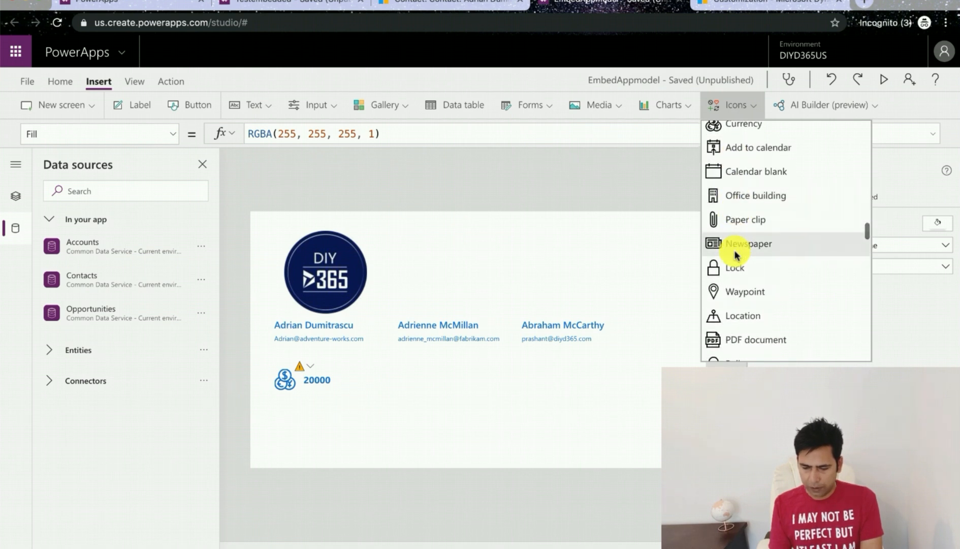
click(750, 173)
drag(279, 238, 281, 407)
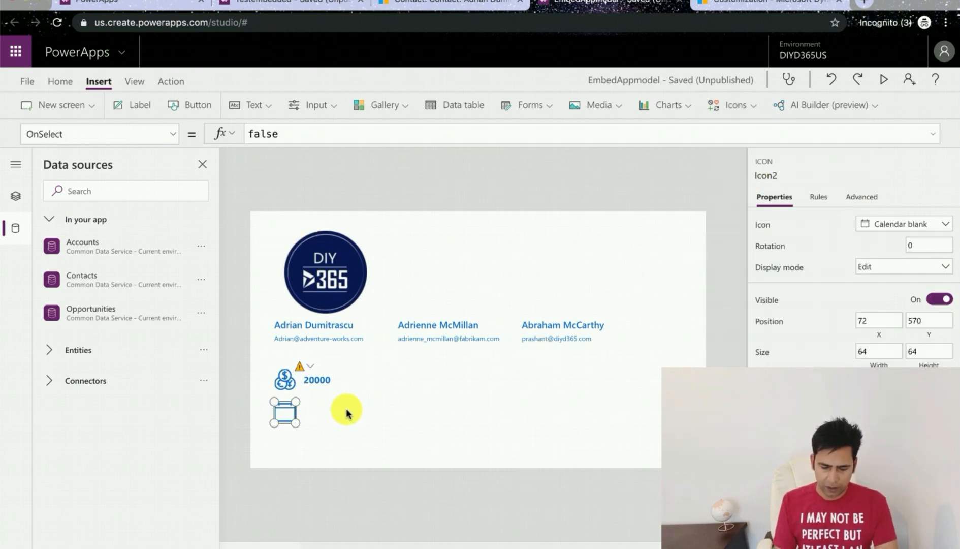
Step: Duplicate the revenue label and place the copy beside the calendar icon
click(323, 376)
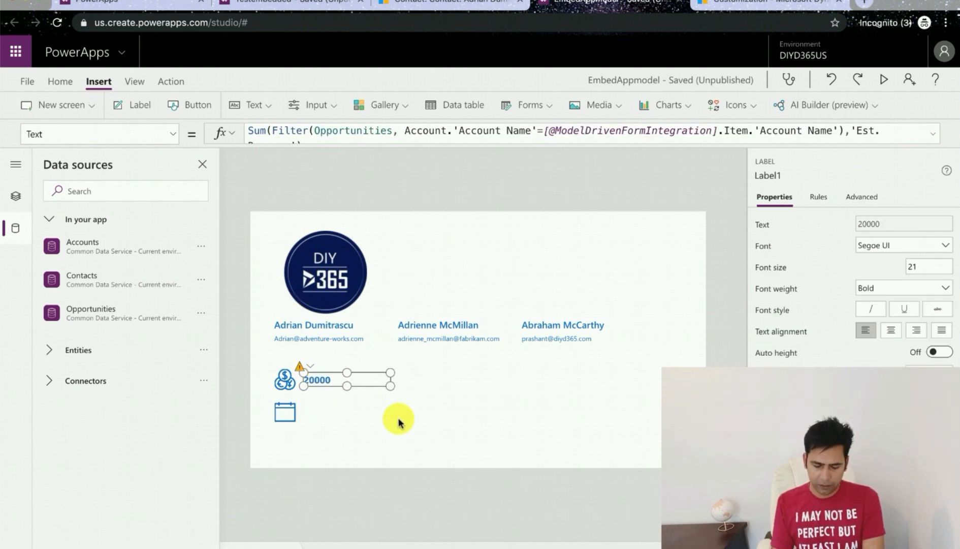
key(ctrl+c)
key(ctrl+v)
drag(297, 237, 332, 408)
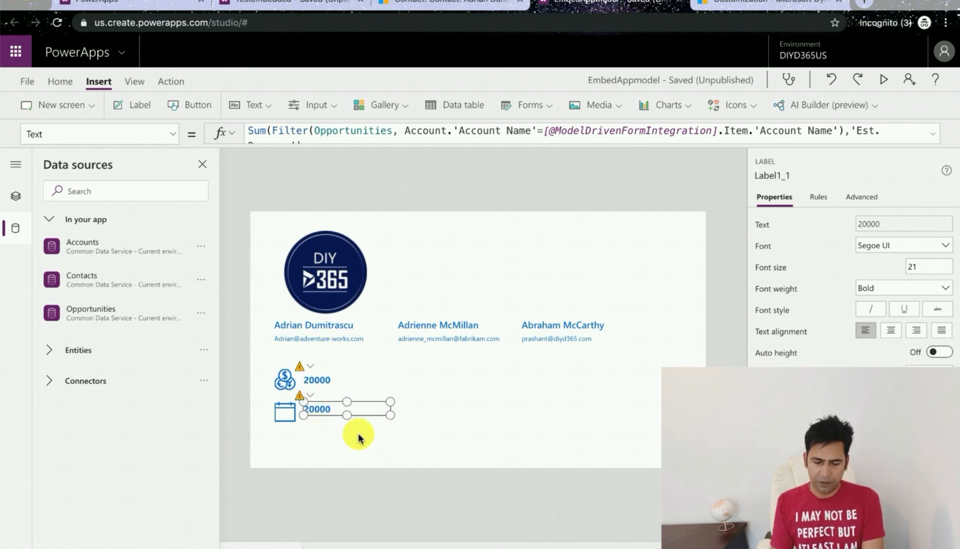
click(358, 131)
key(ctrl+a)
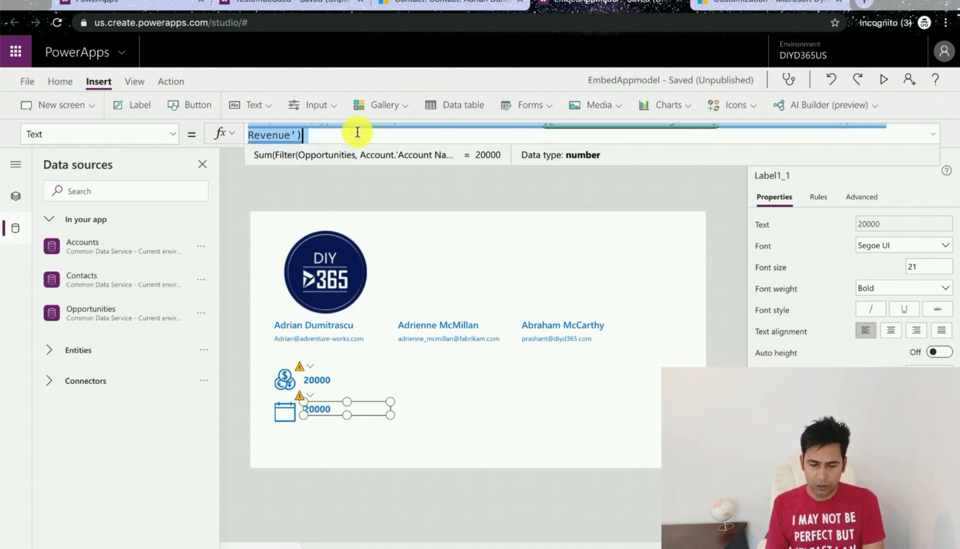
text(Countif)
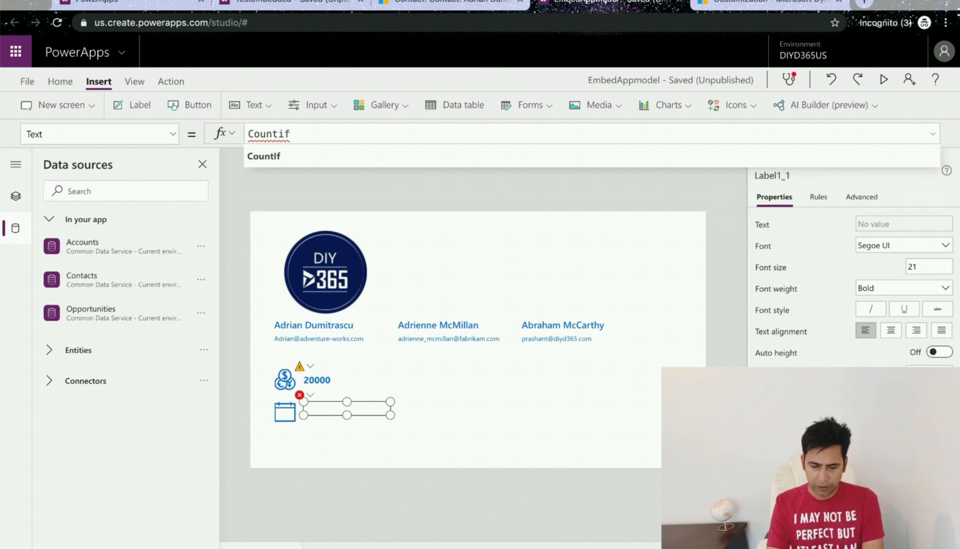
text(()
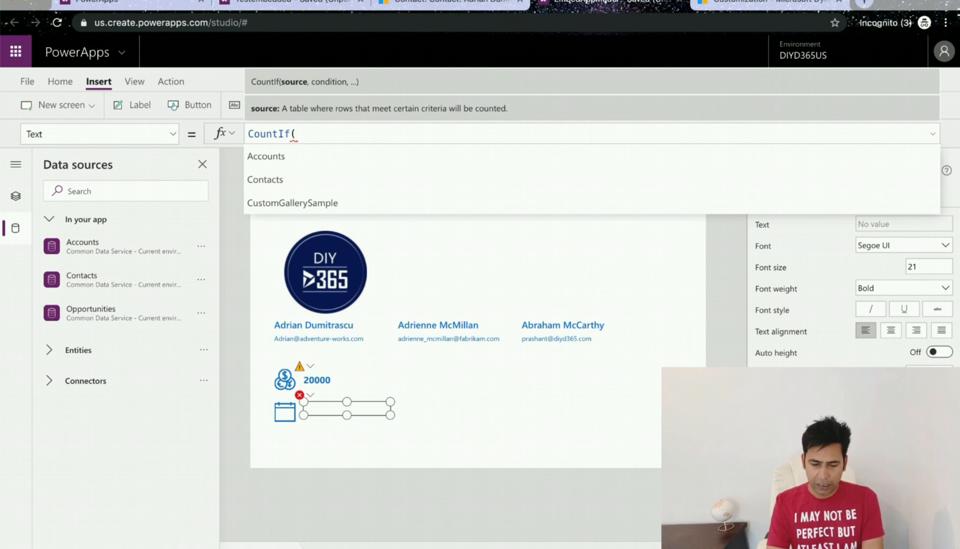
text(Opp)
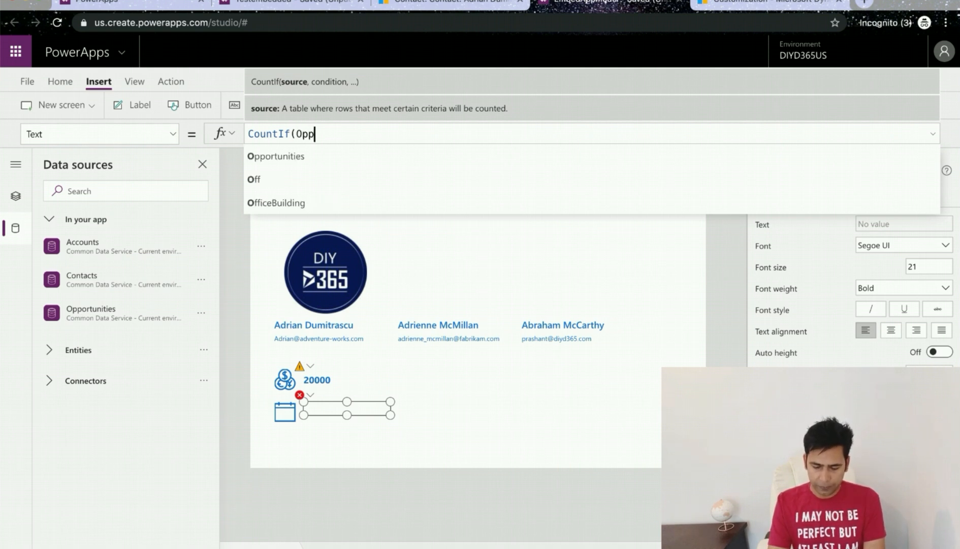
click(334, 159)
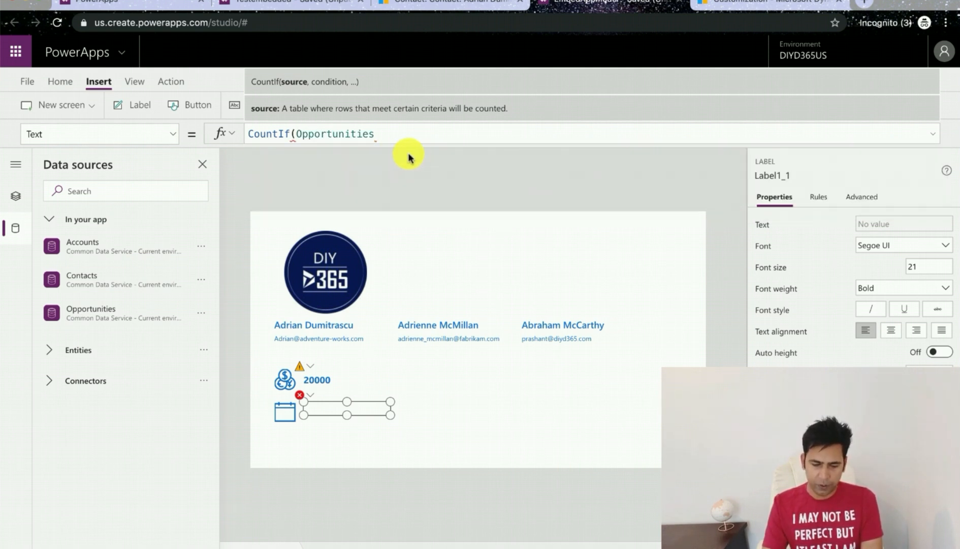
text(,Acc)
click(406, 175)
text(.a)
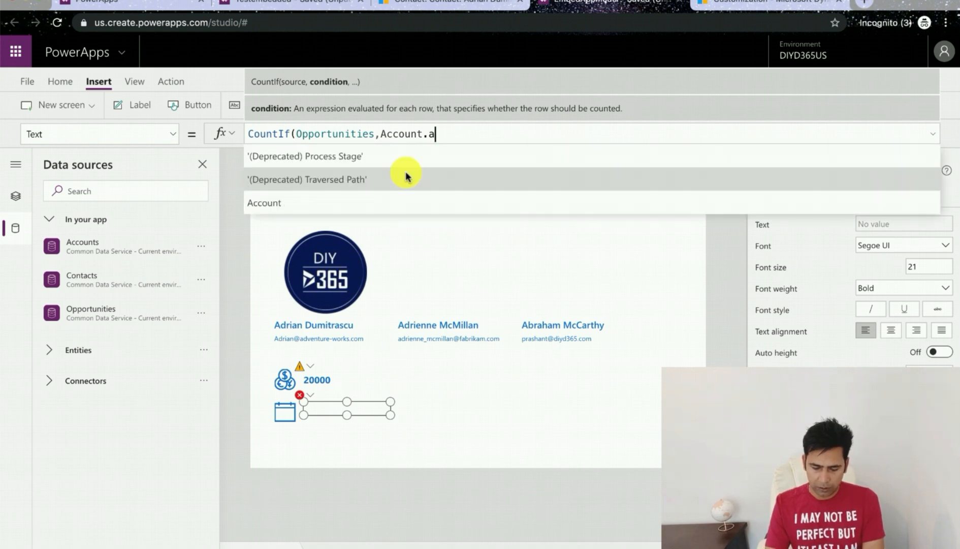
scroll(407, 175, down, 3)
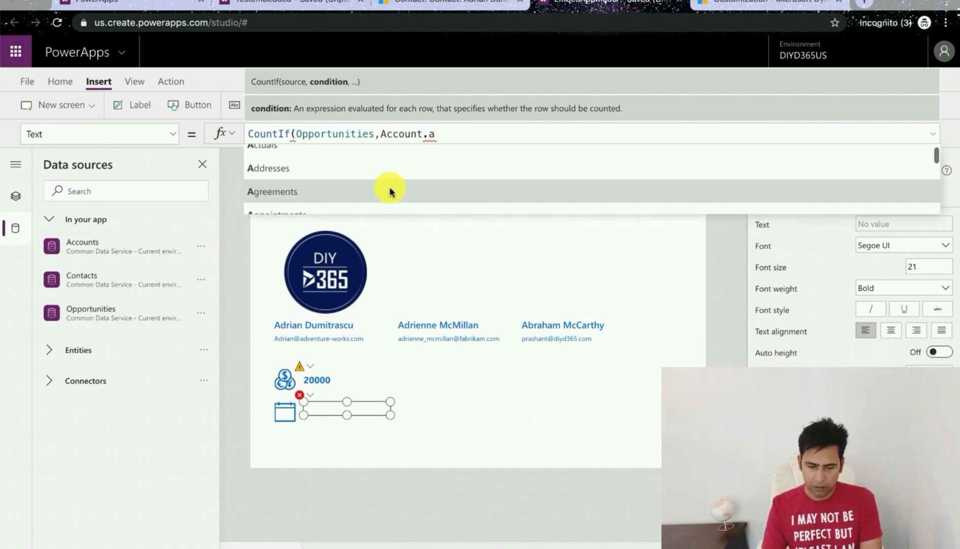
scroll(390, 190, up, 5)
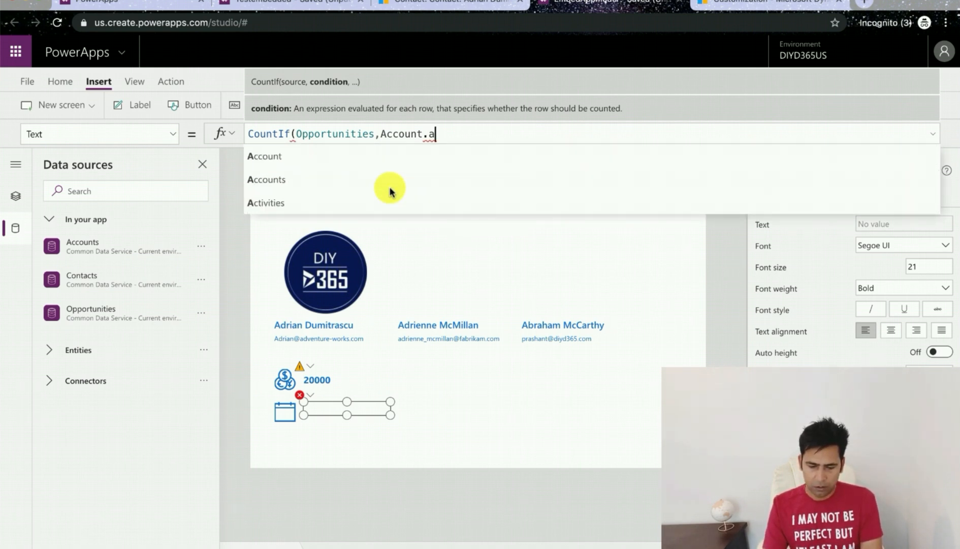
text(cc)
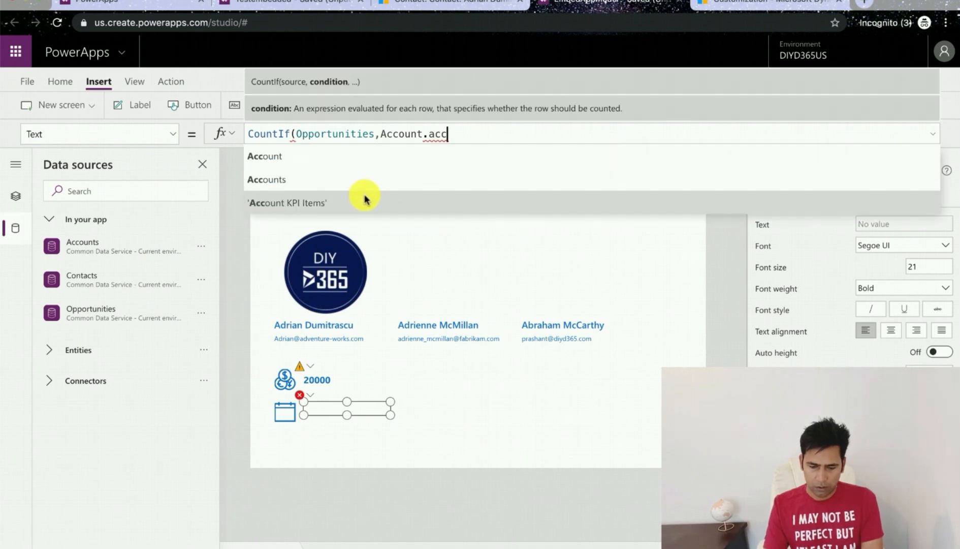
scroll(364, 198, down, 1)
click(365, 205)
text(=mode)
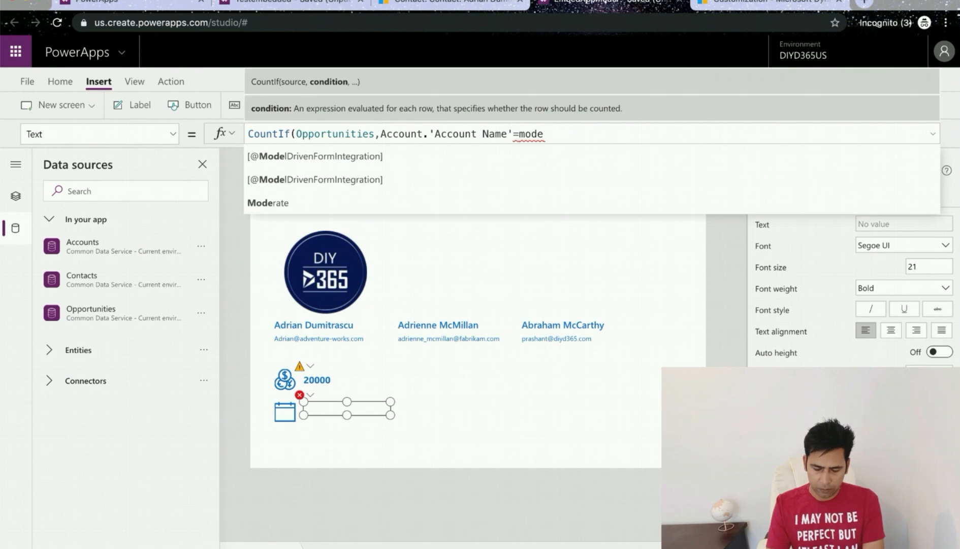
click(692, 157)
text(.)
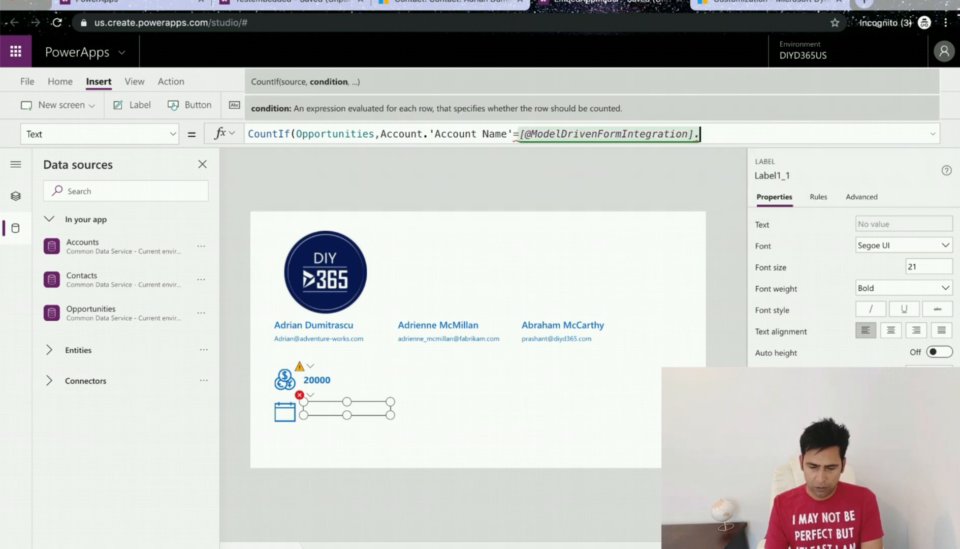
text(ite)
click(706, 155)
text(.'A)
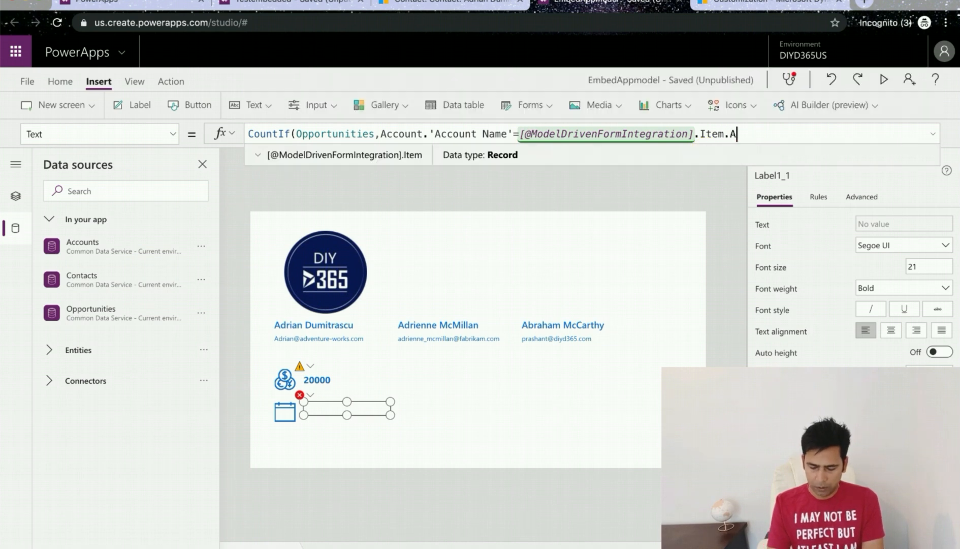
text(cc)
click(617, 199)
text())
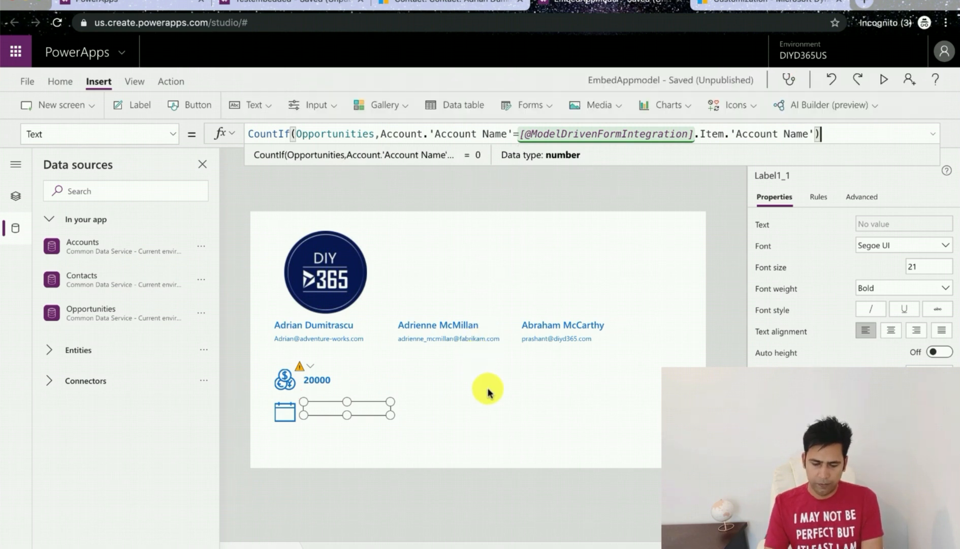
click(426, 432)
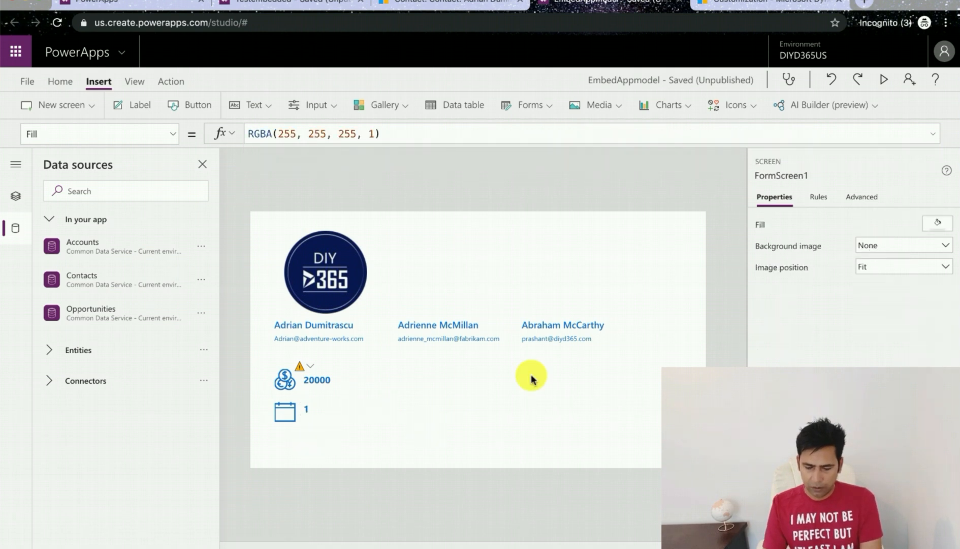
Step: Insert a Tools wrench icon and place it to the right of the revenue label
click(749, 108)
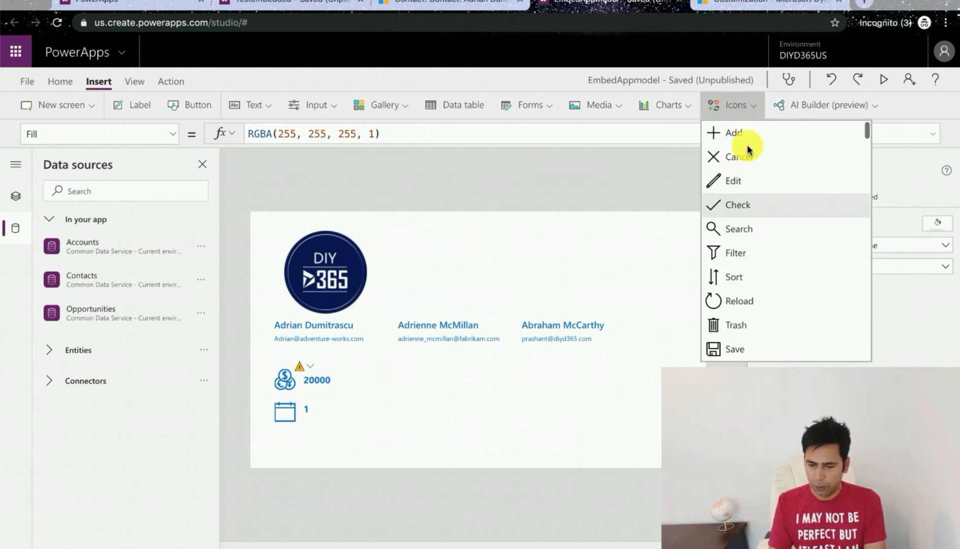
scroll(771, 285, down, 10)
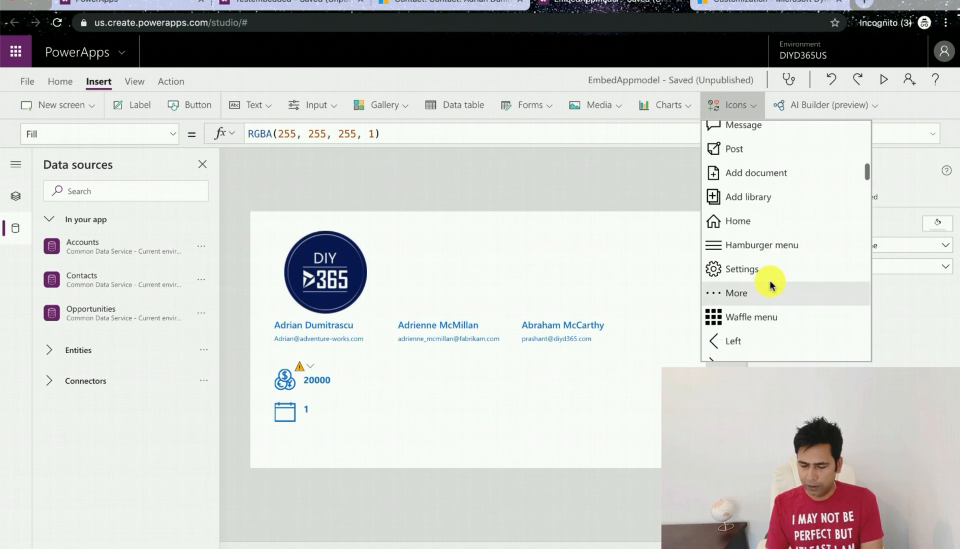
scroll(770, 285, down, 4)
scroll(771, 285, up, 10)
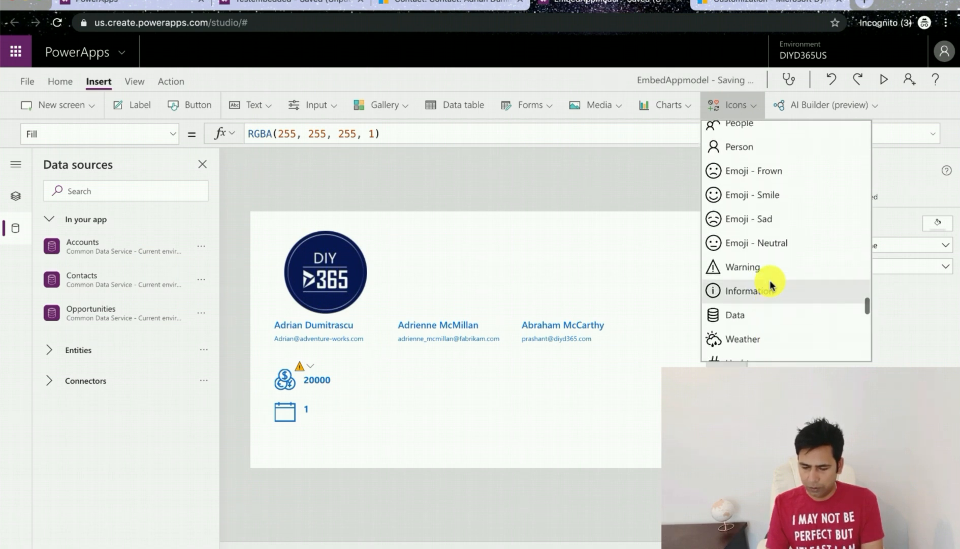
scroll(771, 285, up, 1)
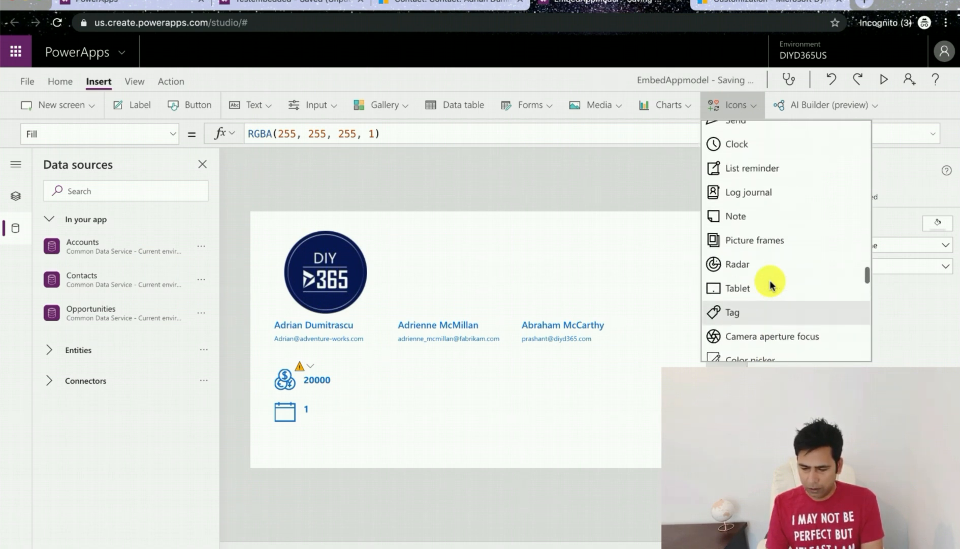
scroll(771, 285, up, 5)
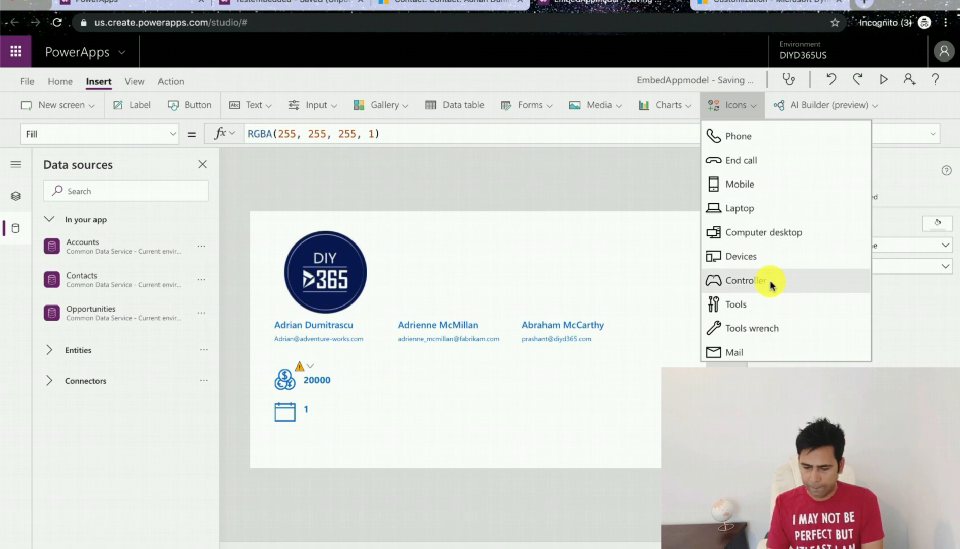
click(749, 331)
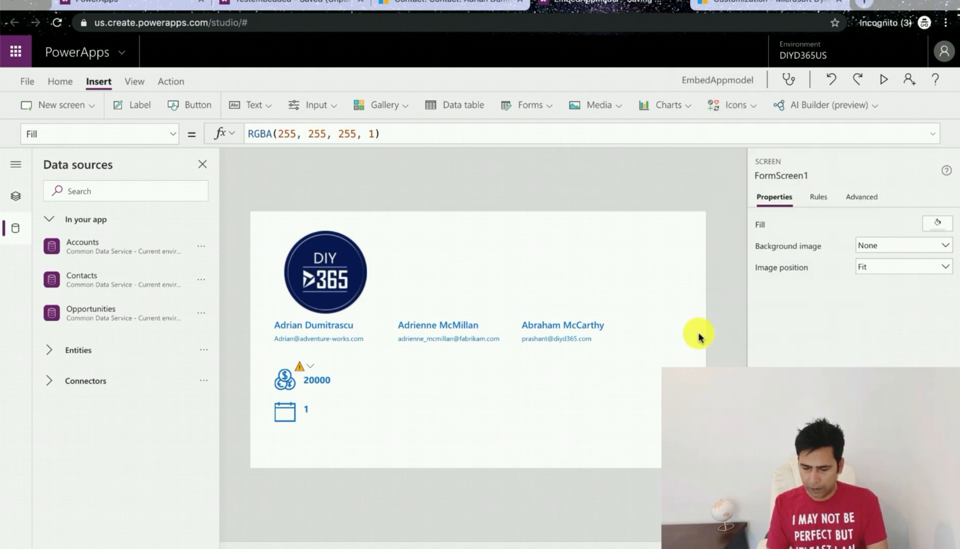
drag(350, 278, 403, 374)
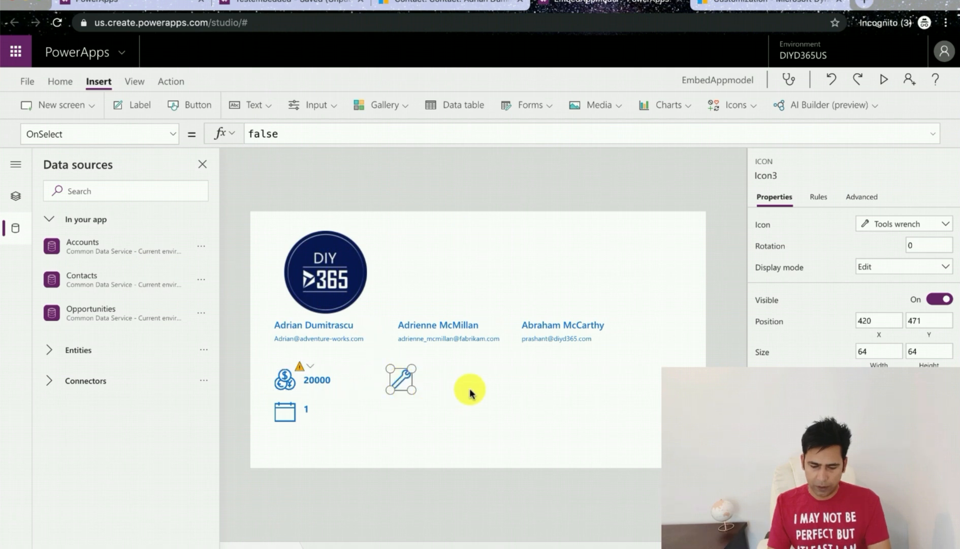
Step: Duplicate the opportunity count label and place the copy beside the wrench icon
click(328, 410)
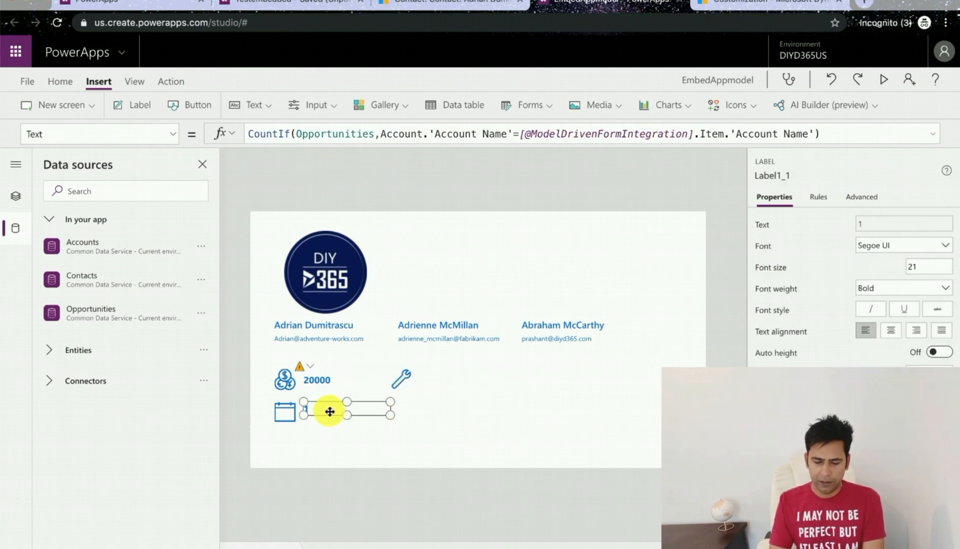
key(ctrl+c)
key(ctrl+v)
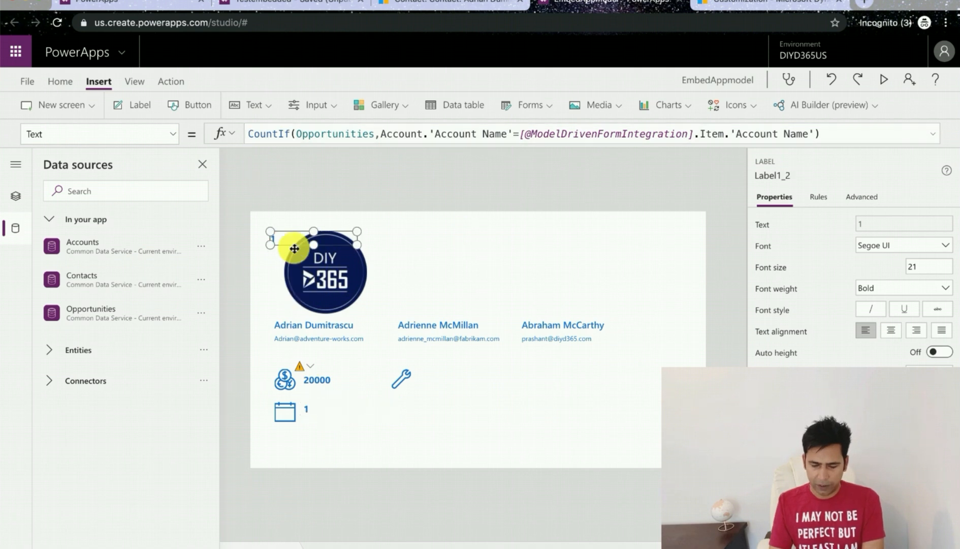
drag(287, 238, 441, 376)
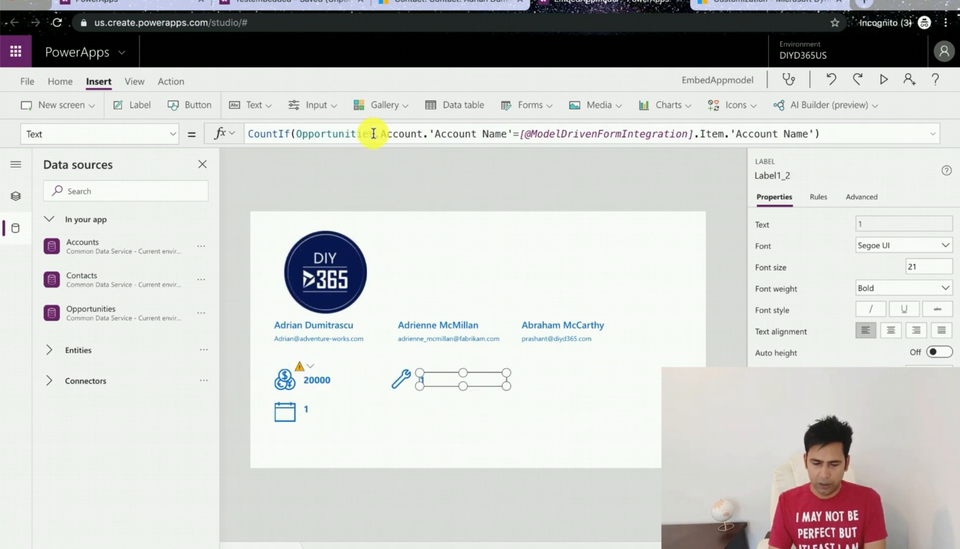
Step: Replace Opportunities with Cases as the table counted in the copied label's CountIf formula
drag(373, 133, 303, 133)
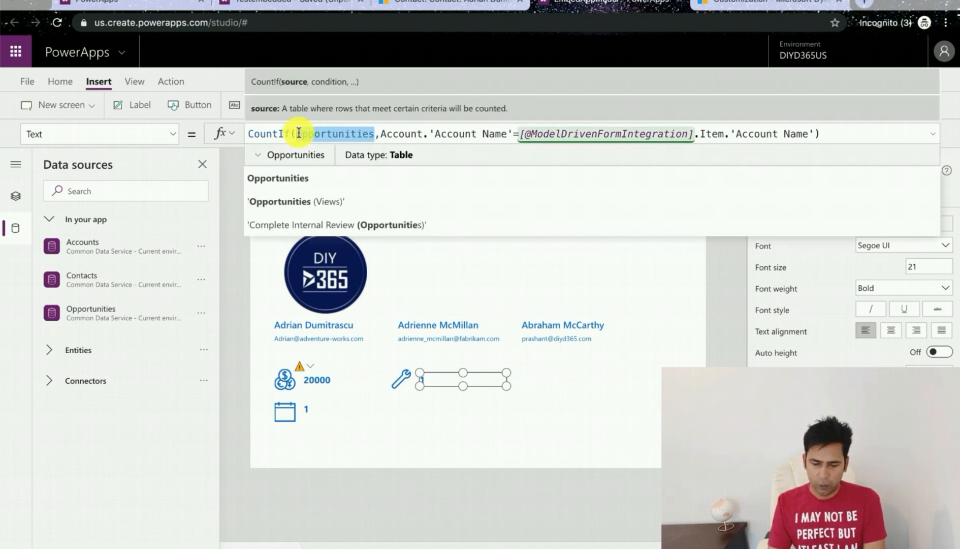
text(Cases)
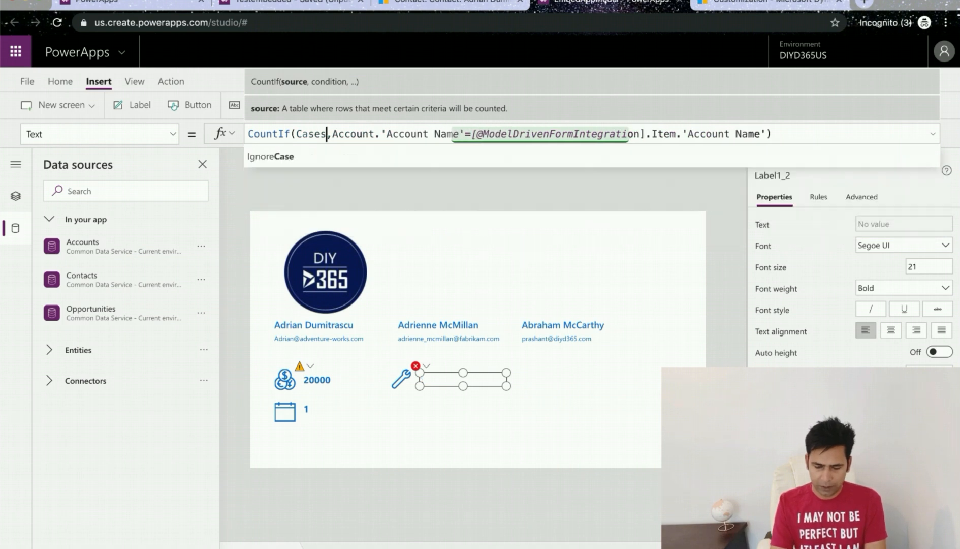
Step: Search the data sources for cases and add the Cases table to the app
click(22, 232)
click(21, 231)
click(107, 190)
text(cases)
click(78, 221)
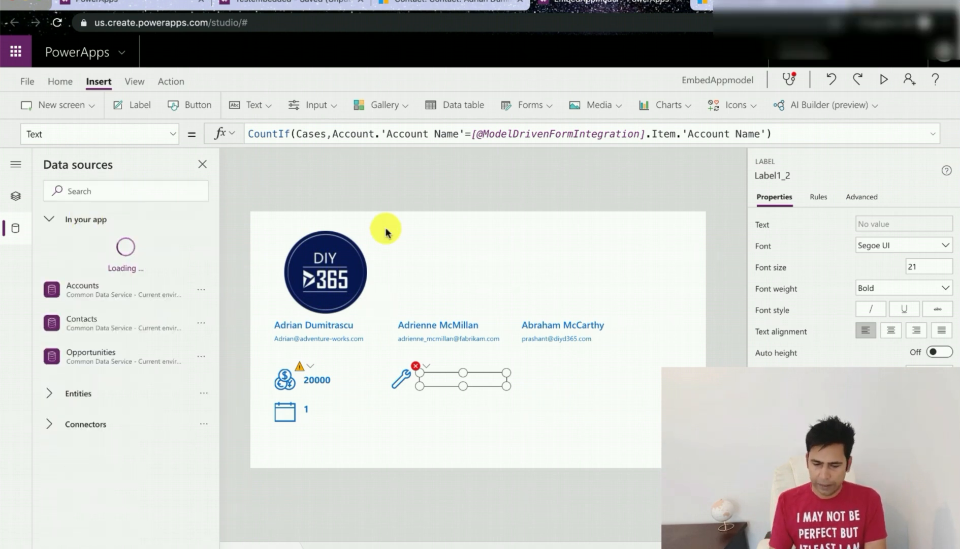
Step: Remove the Account reference from the count condition and browse the available Cases fields
click(326, 134)
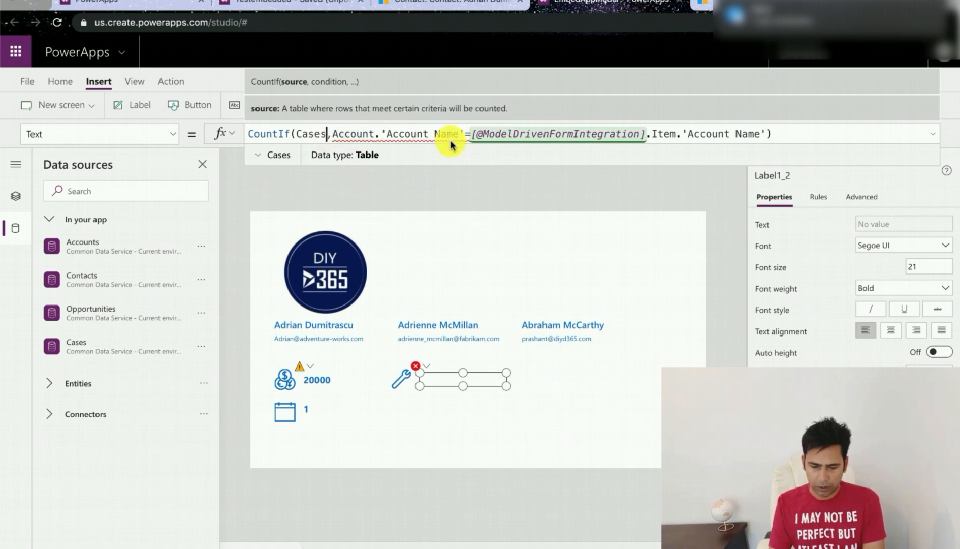
click(787, 131)
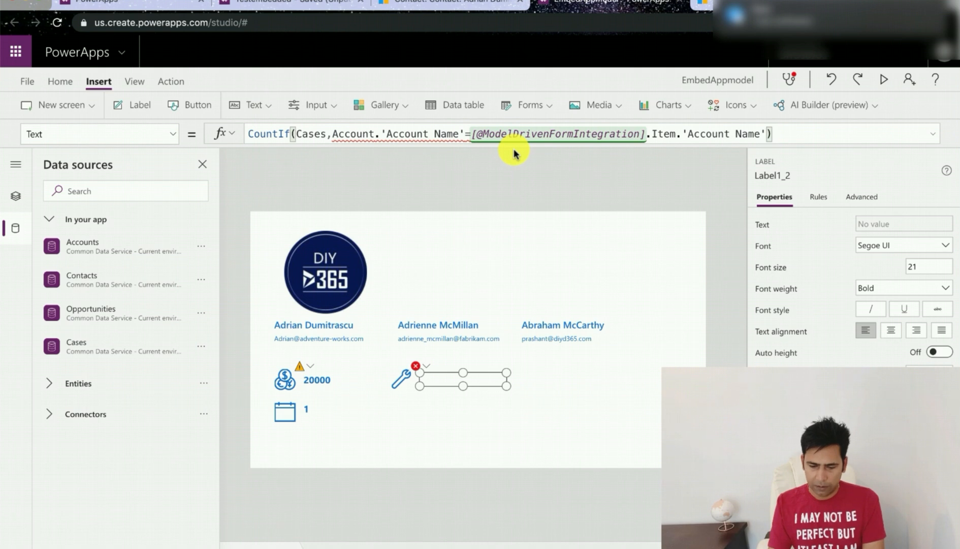
click(375, 133)
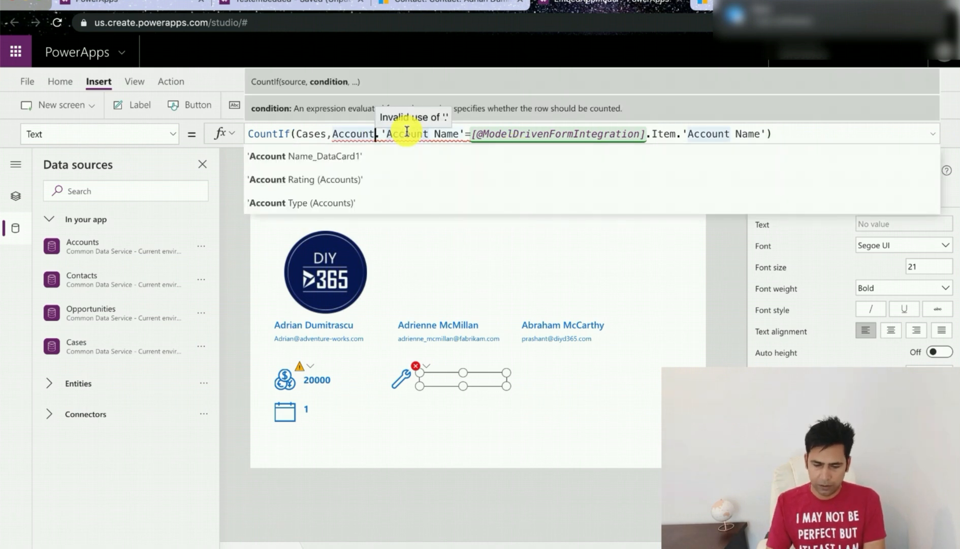
key(BackSpace)
key(BackSpace)
key(BackSpace)
key(BackSpace)
key(BackSpace)
key(BackSpace)
key(BackSpace)
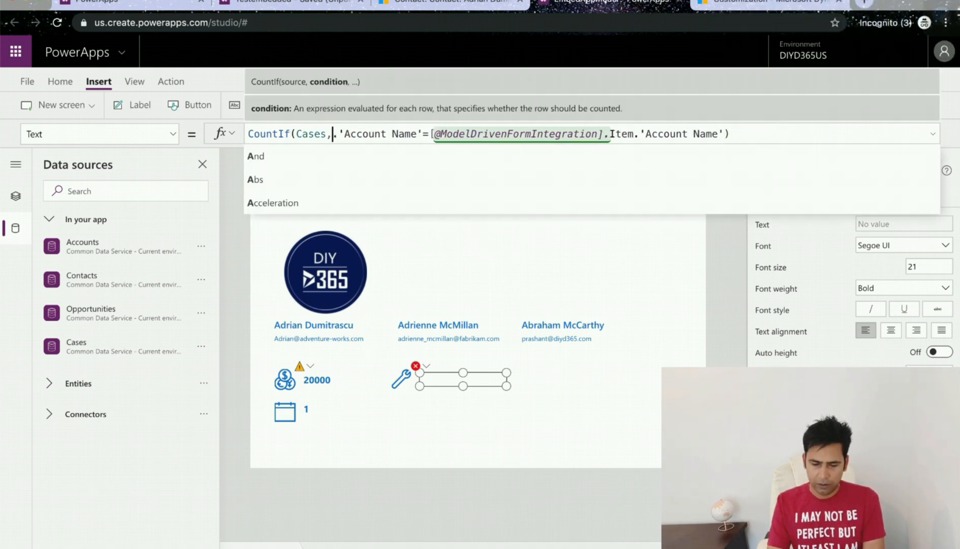
scroll(392, 155, down, 3)
scroll(391, 157, down, 5)
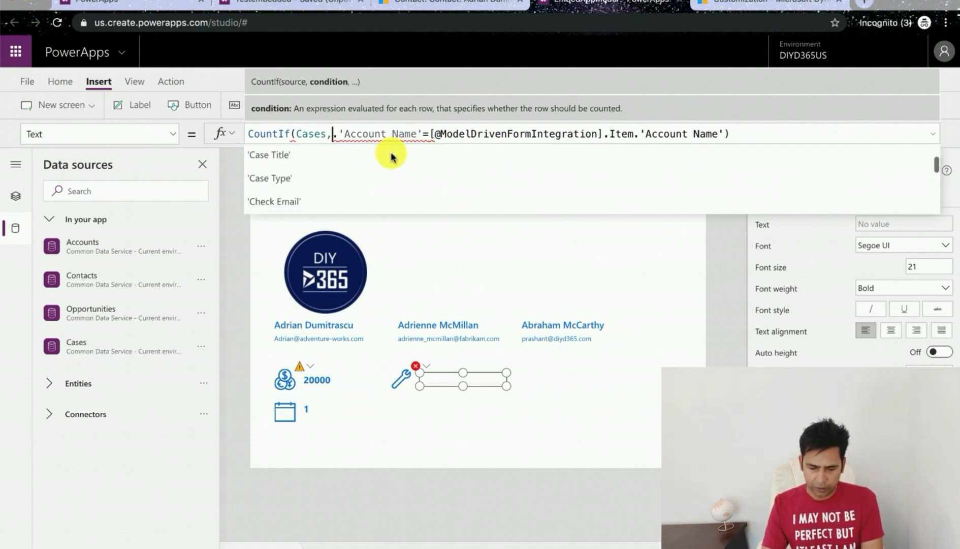
scroll(391, 156, down, 5)
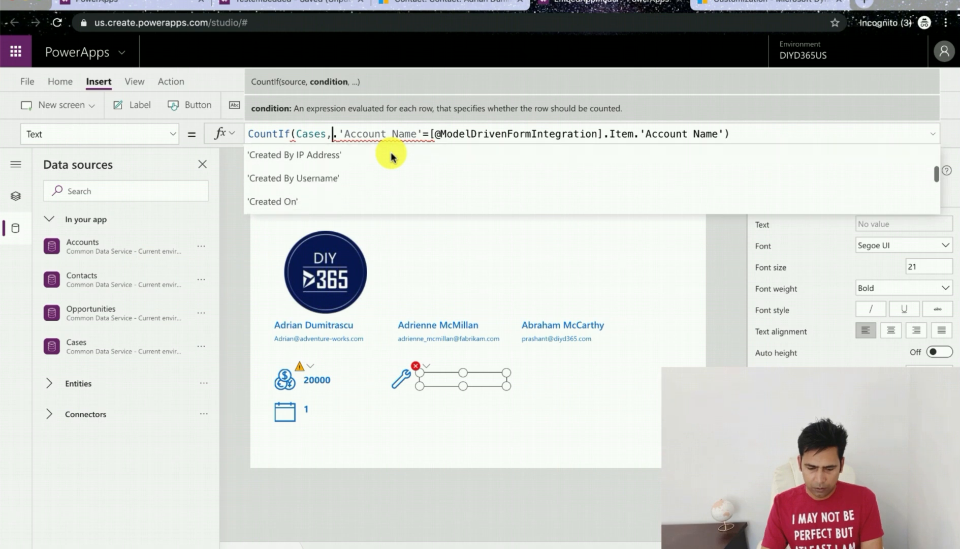
scroll(392, 157, up, 2)
scroll(392, 155, up, 1)
scroll(391, 155, down, 3)
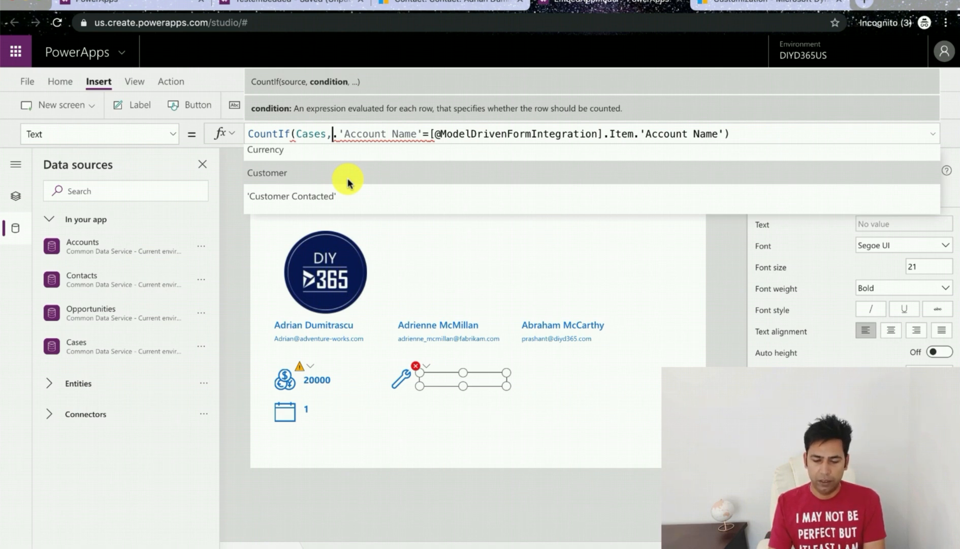
text(Contact)
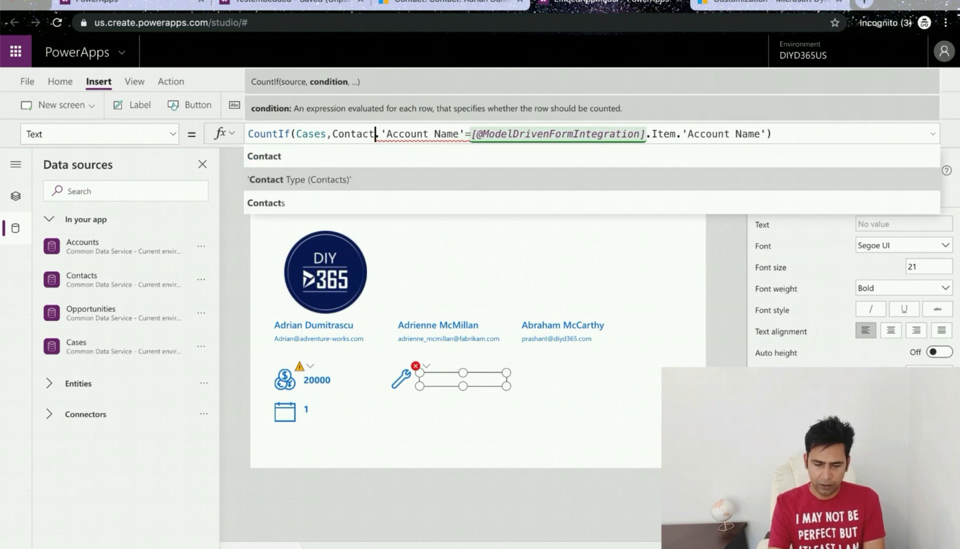
click(311, 158)
text(.Parent)
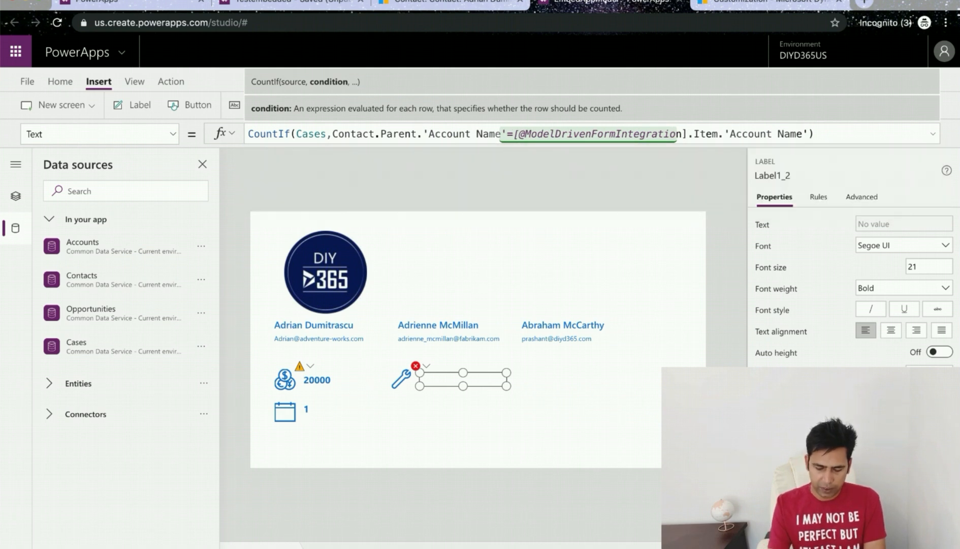
click(312, 163)
key(BackSpace)
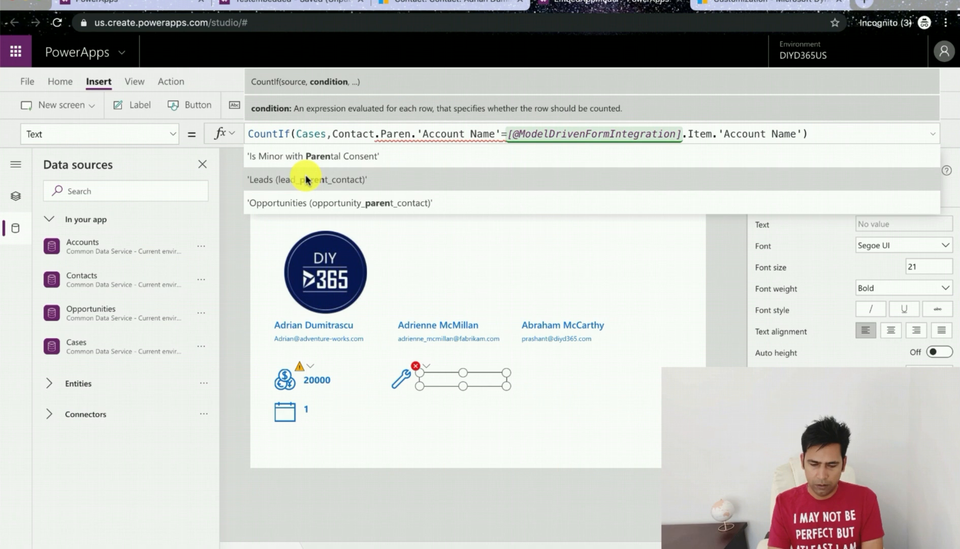
scroll(317, 187, down, 1)
click(289, 203)
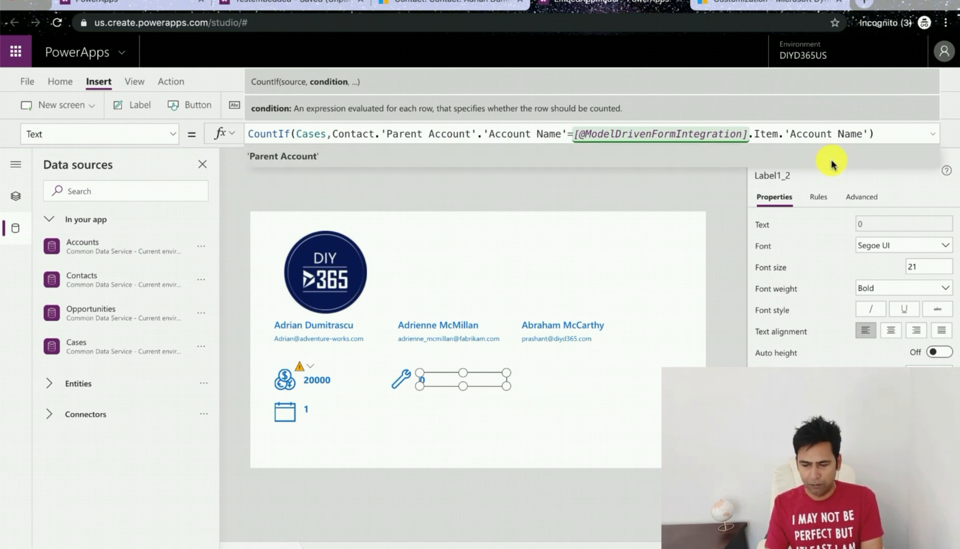
click(825, 133)
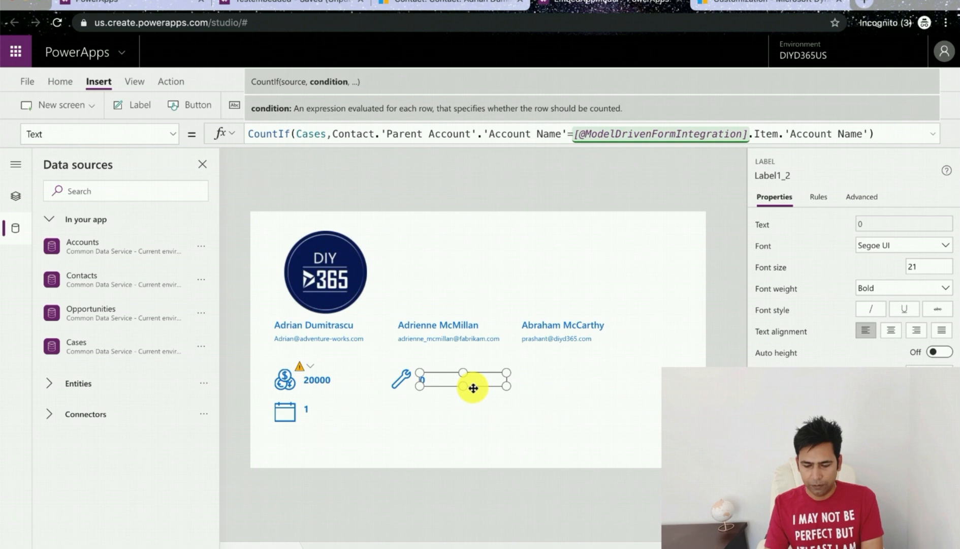
click(428, 410)
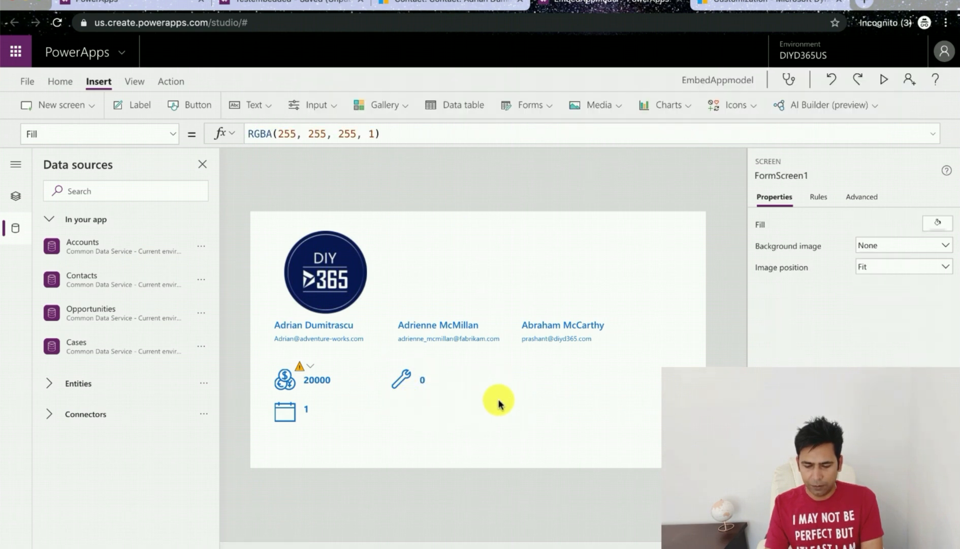
Step: Inspect the gallery's contact image and email controls, then open the tree view of screens and controls
click(324, 266)
click(344, 338)
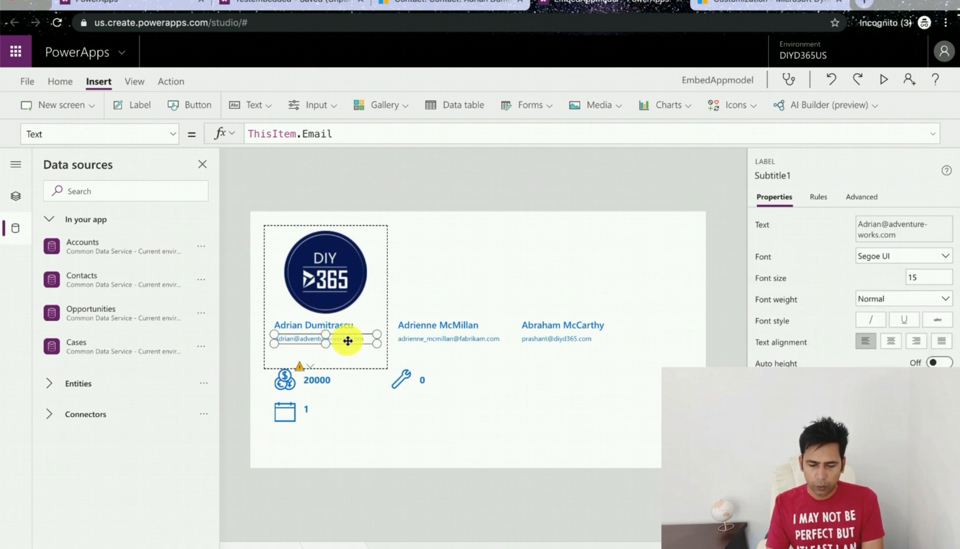
click(548, 426)
click(335, 281)
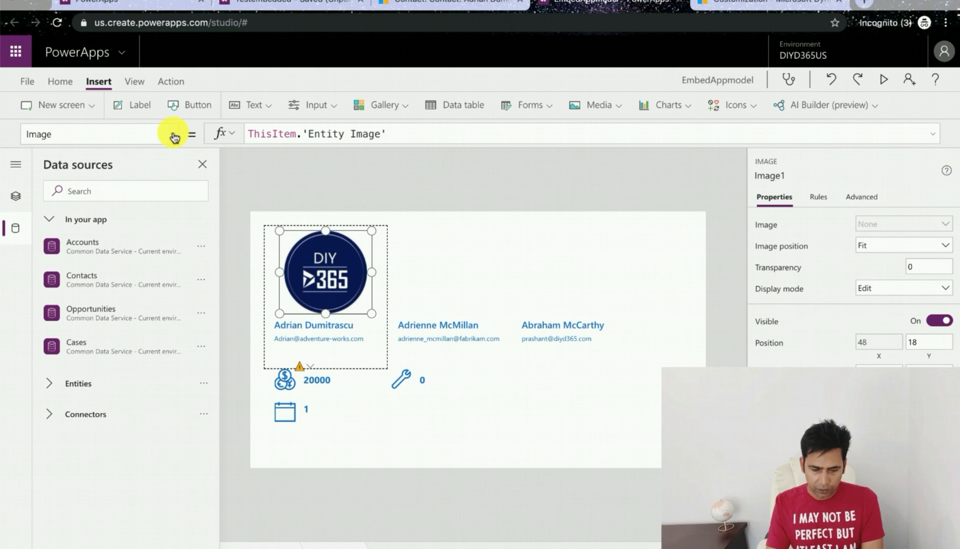
click(18, 199)
click(40, 265)
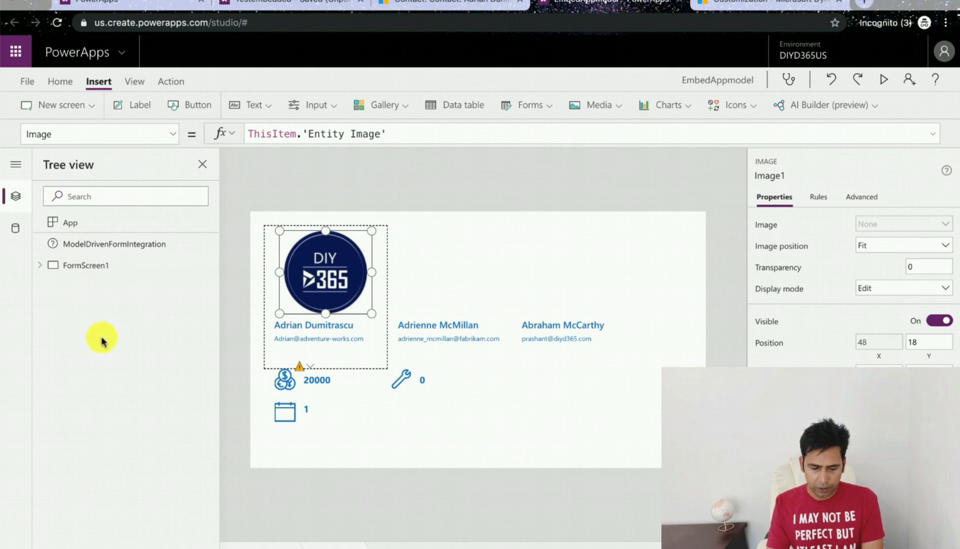
Step: Add a new Form screen and rename its edit form to Editdetails
click(90, 116)
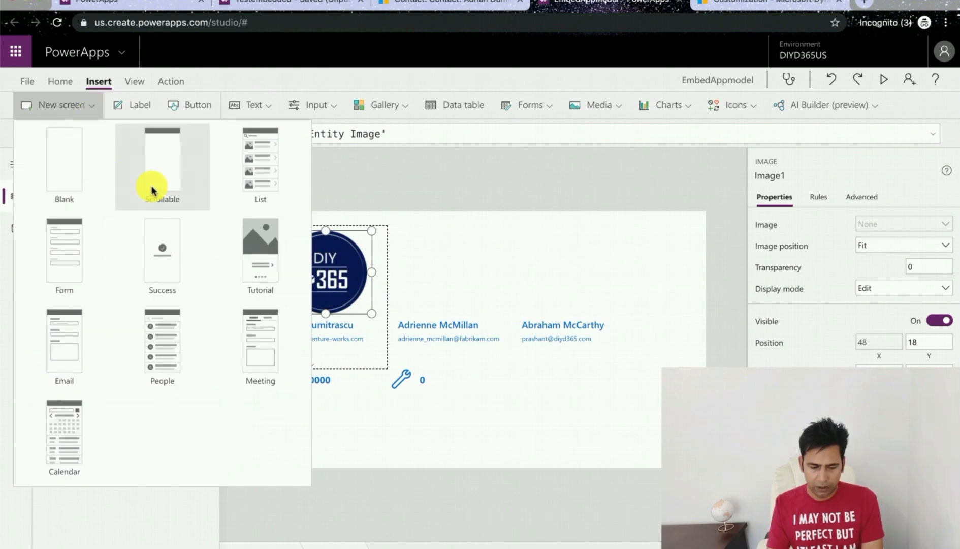
click(92, 246)
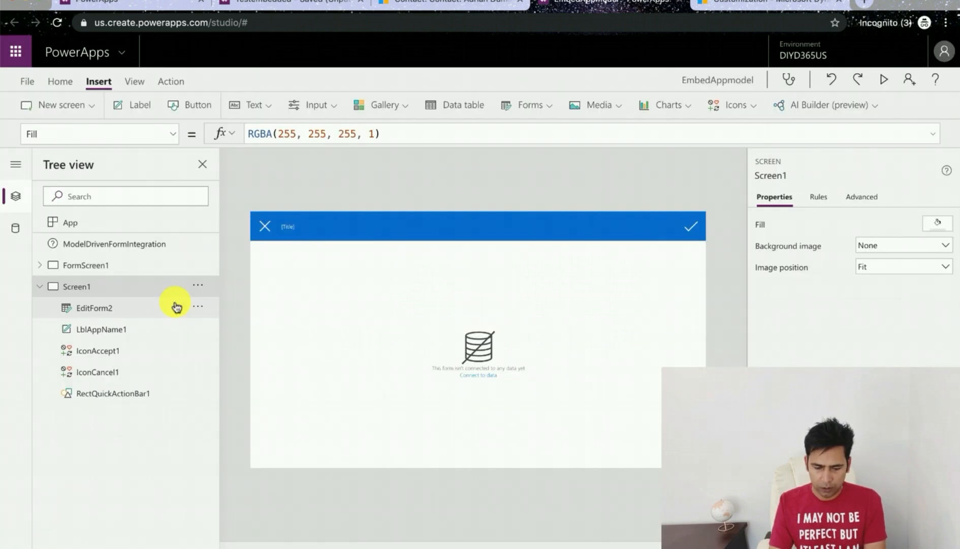
click(201, 292)
click(157, 309)
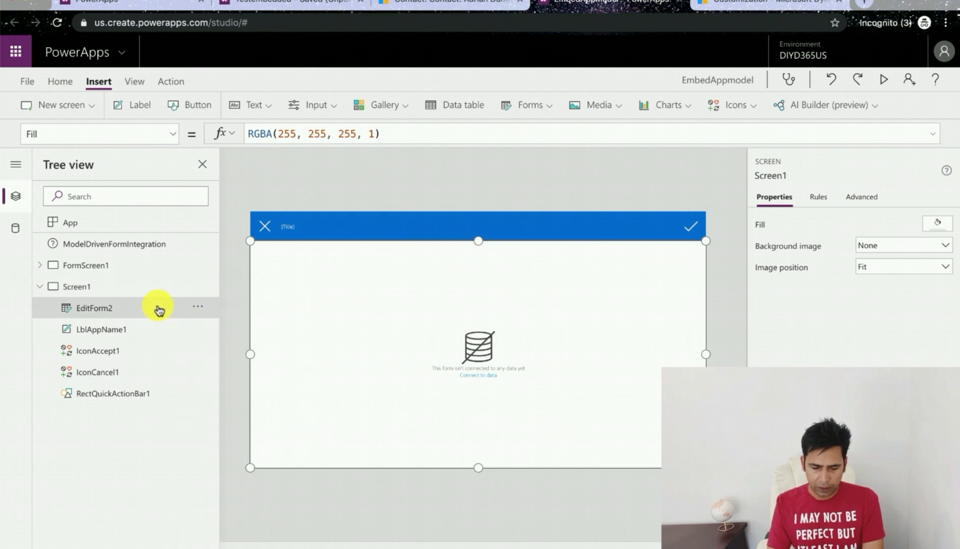
click(198, 308)
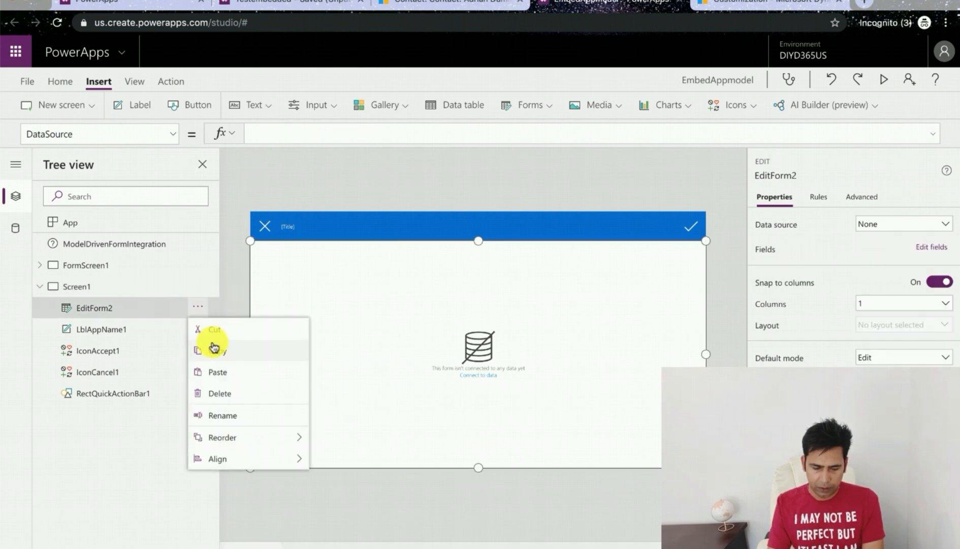
click(227, 415)
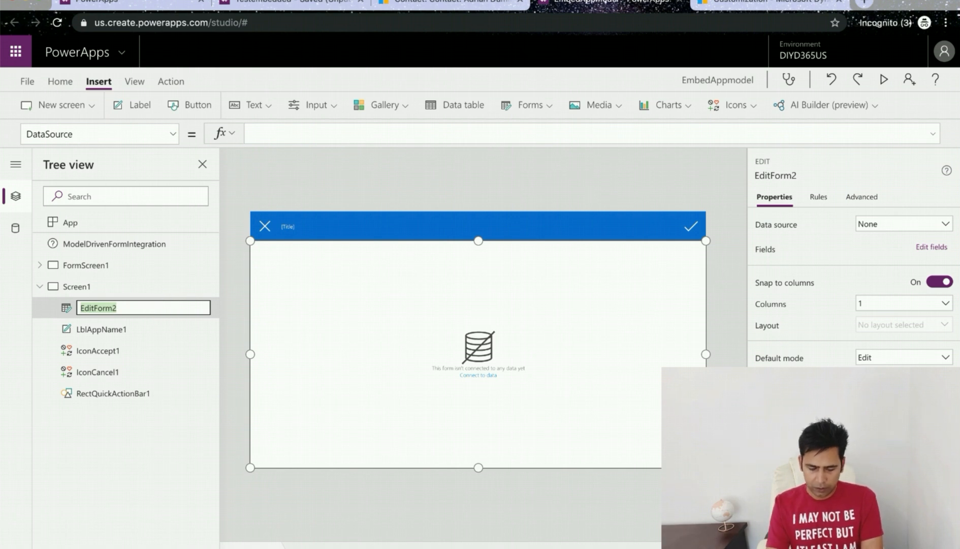
text(Editdetails)
key(Return)
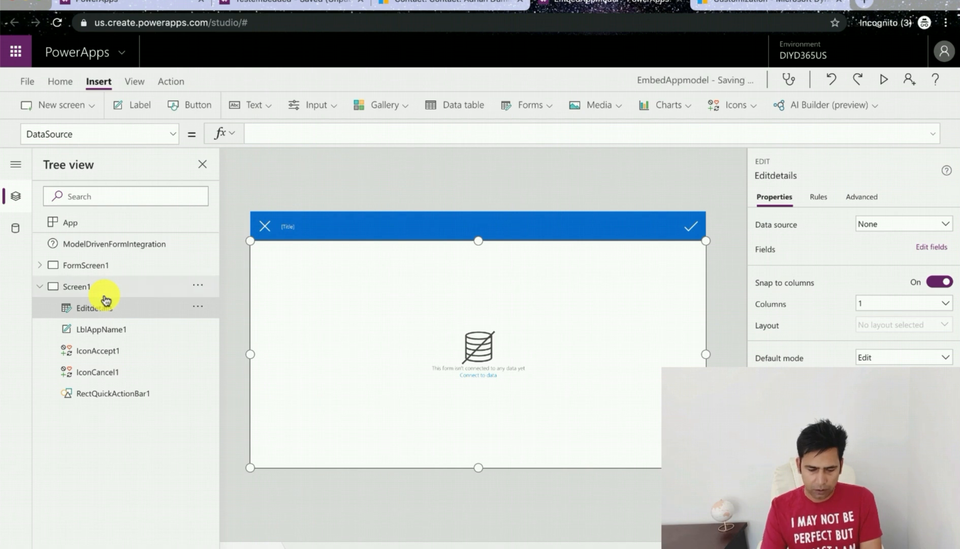
Step: Rename the new screen to Contactdetails
click(113, 294)
click(198, 285)
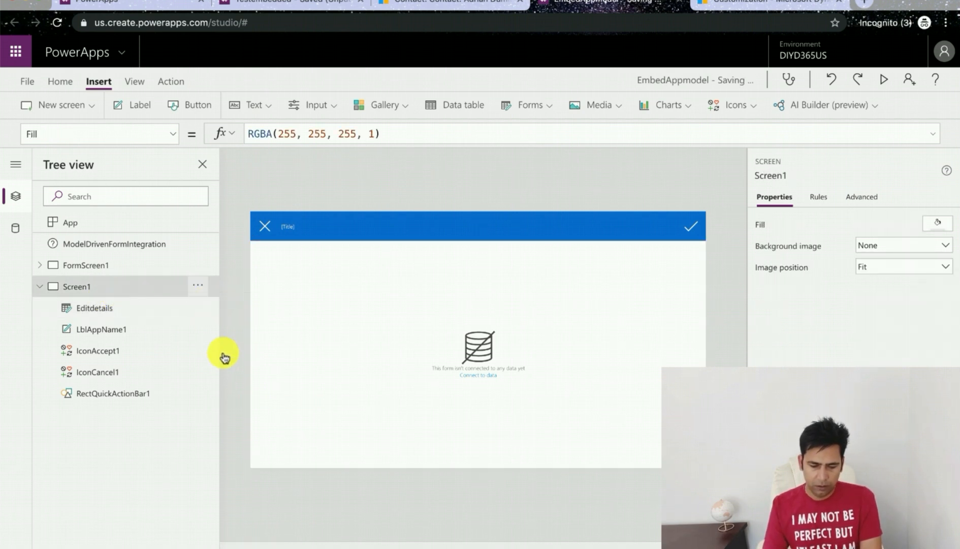
click(230, 396)
text(Contactdetails)
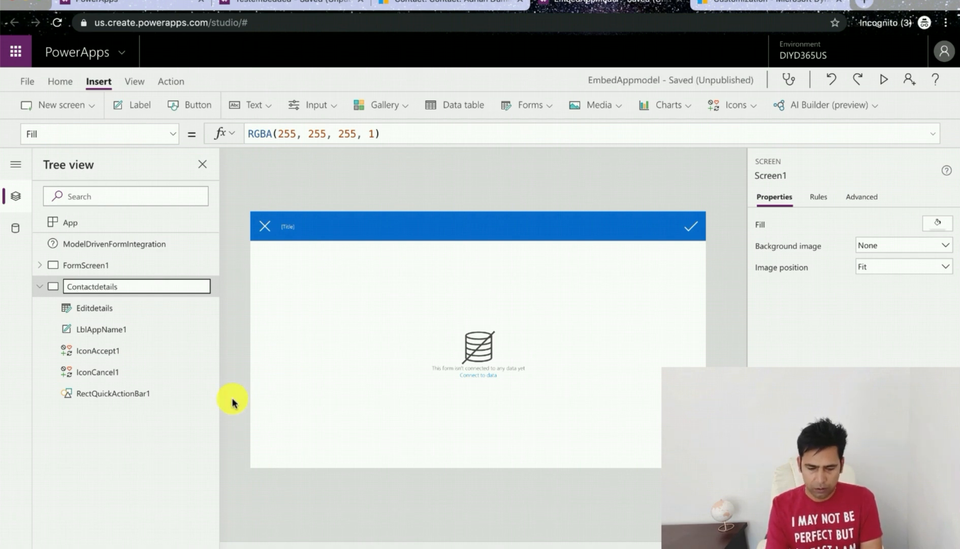
click(304, 413)
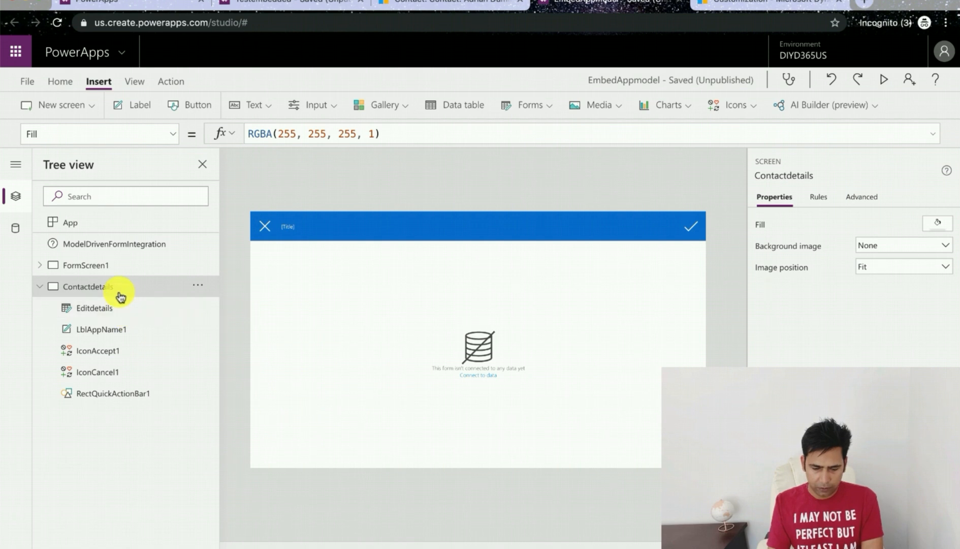
Step: Set the Editdetails form's data source to Contacts
click(438, 376)
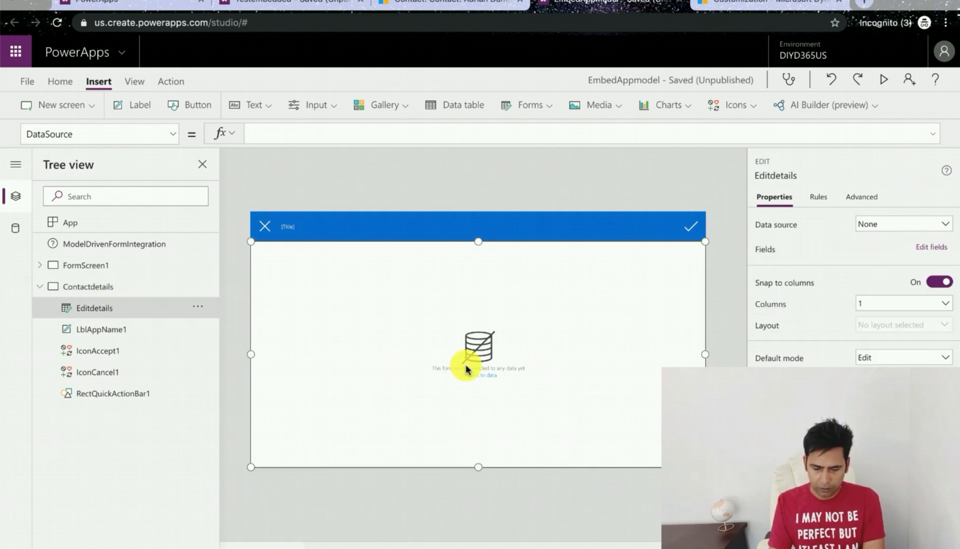
click(898, 225)
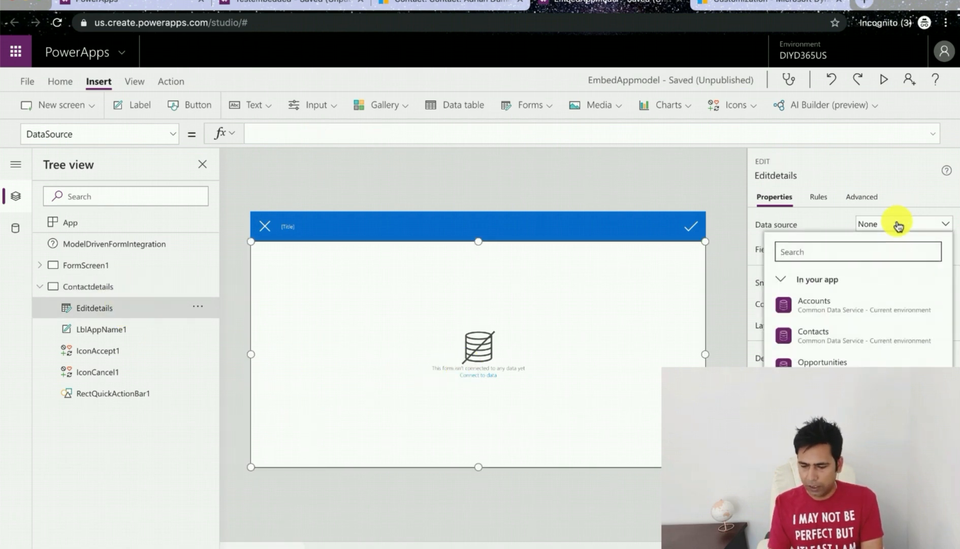
click(829, 333)
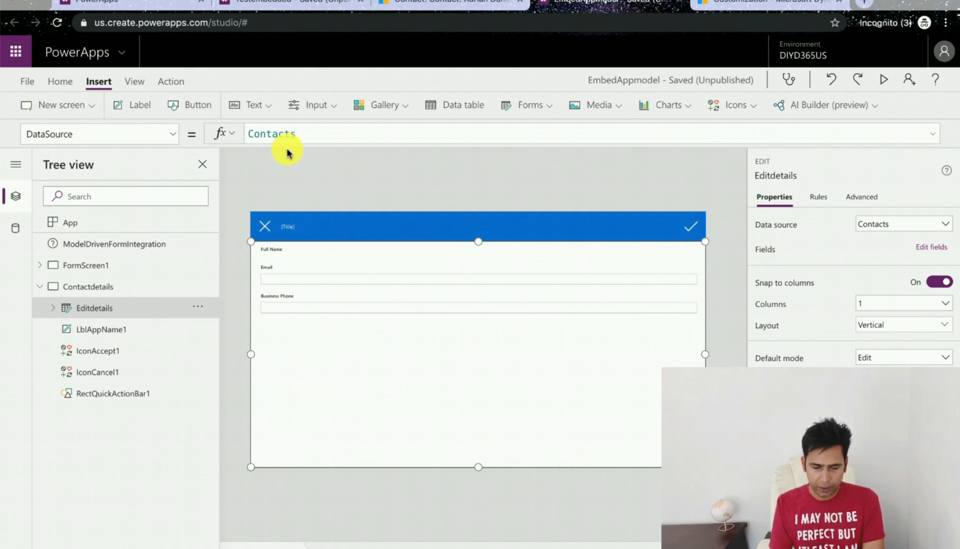
Step: Set the gallery image's OnSelect formula to Select(Parent);Navigate(Contactdetails)
click(85, 273)
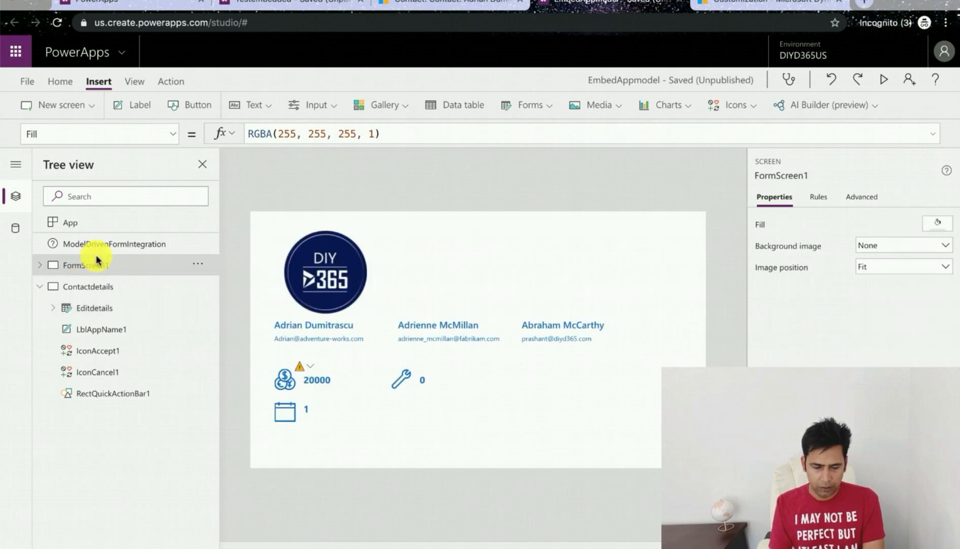
click(362, 298)
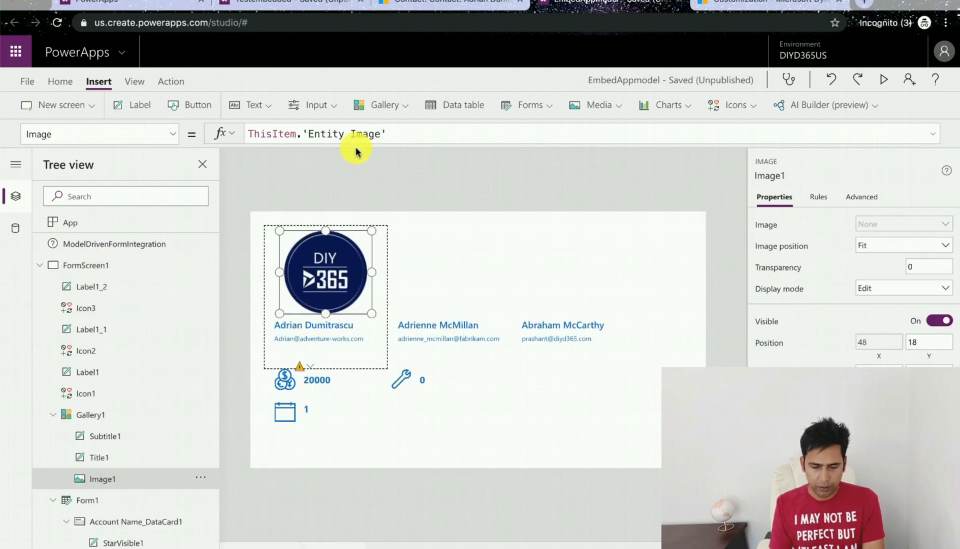
click(177, 139)
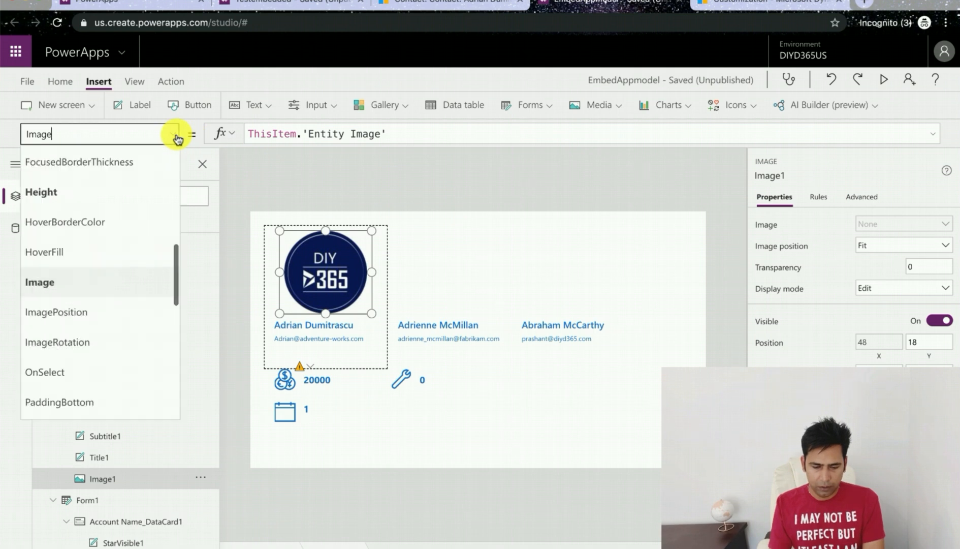
scroll(115, 328, down, 1)
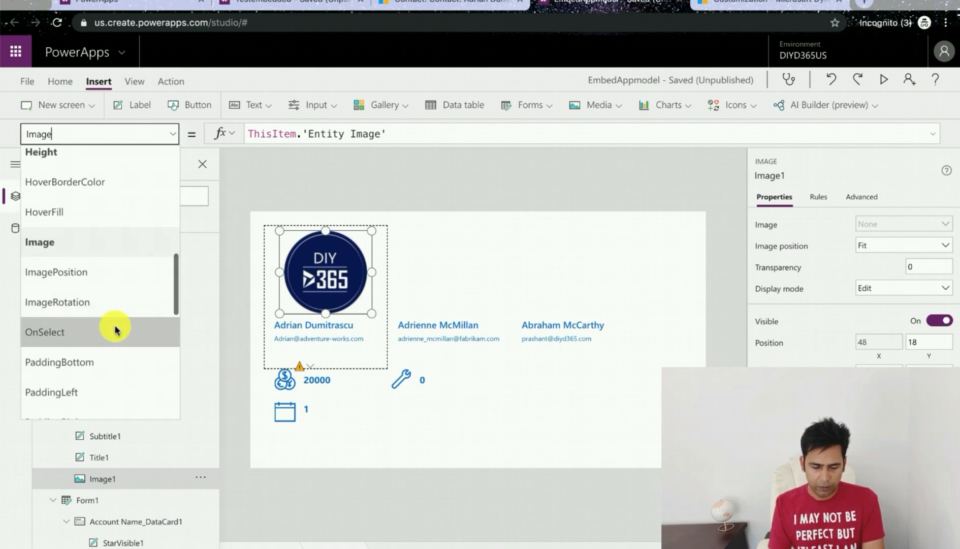
click(103, 338)
click(353, 135)
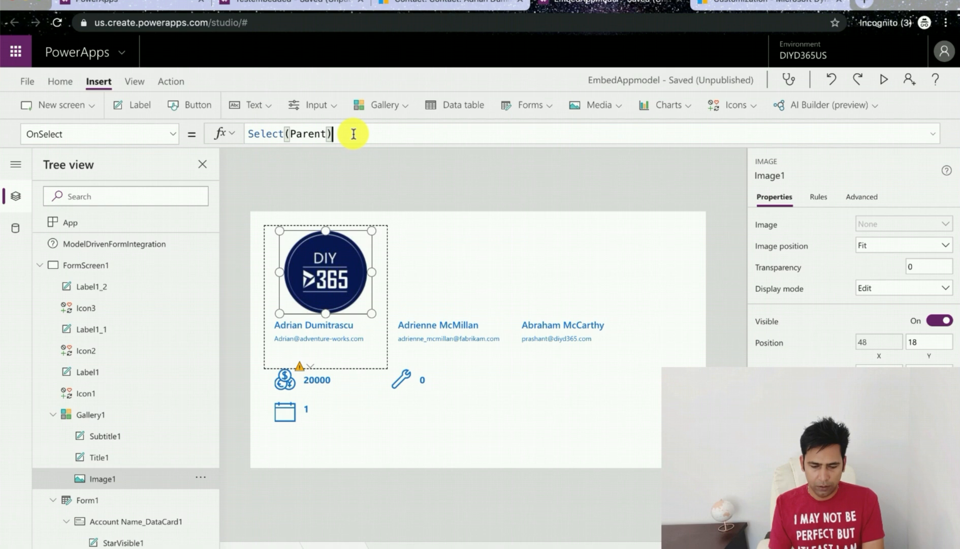
text(;Navi)
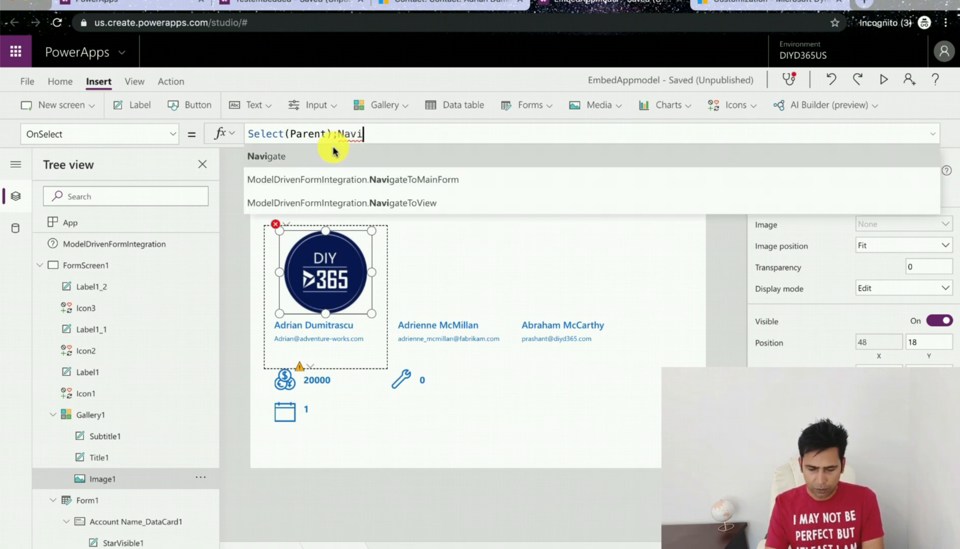
click(333, 158)
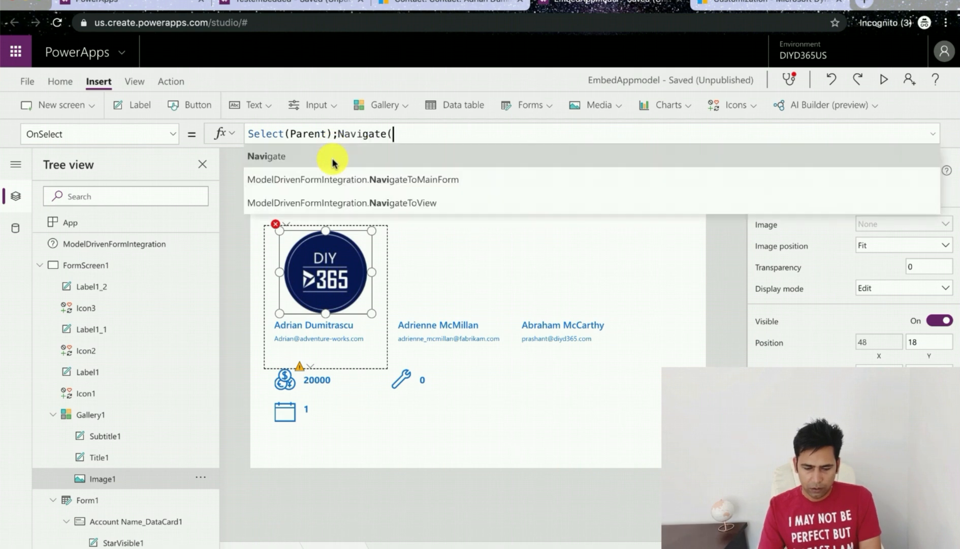
click(333, 158)
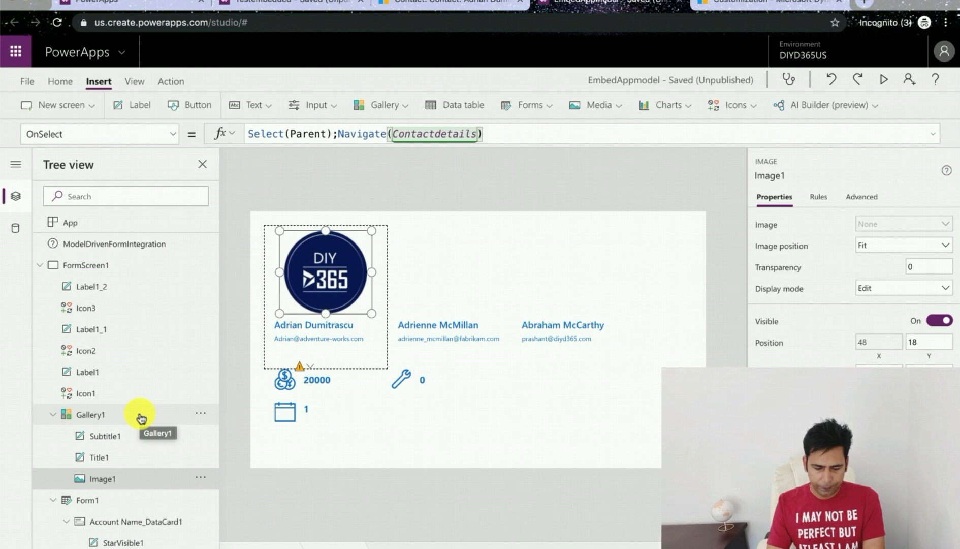
Step: Preview the navigation by selecting a contact's image in the gallery to open the Contactdetails screen
scroll(137, 415, down, 1)
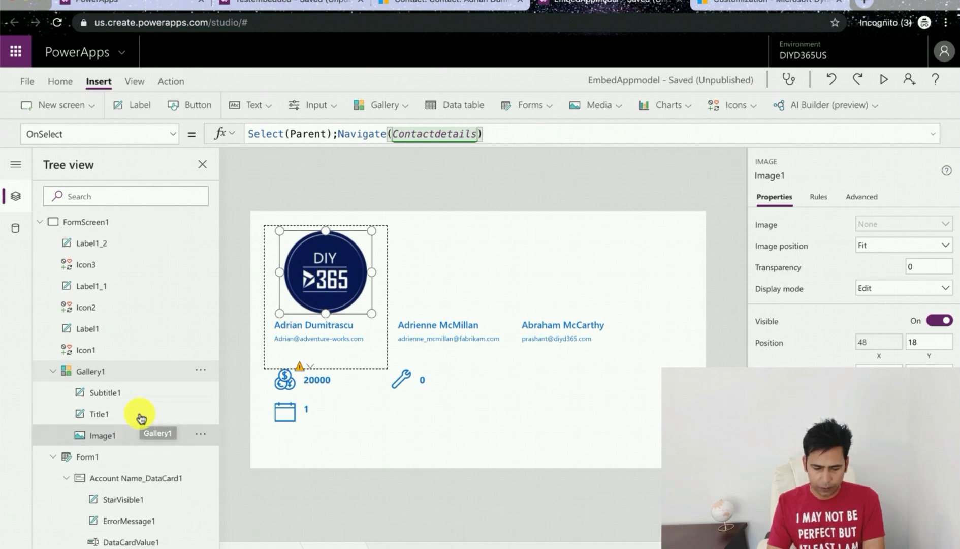
scroll(129, 423, down, 3)
scroll(130, 423, down, 1)
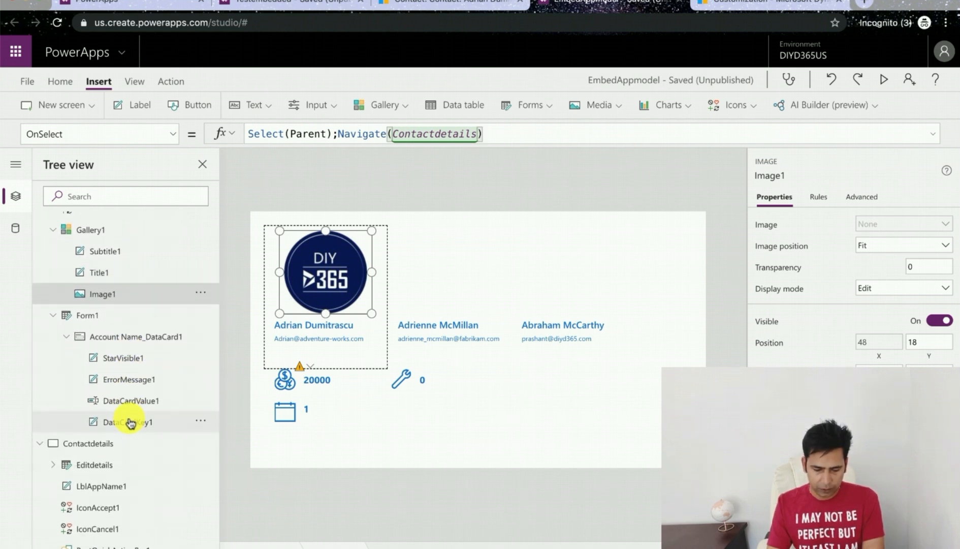
key(alt)
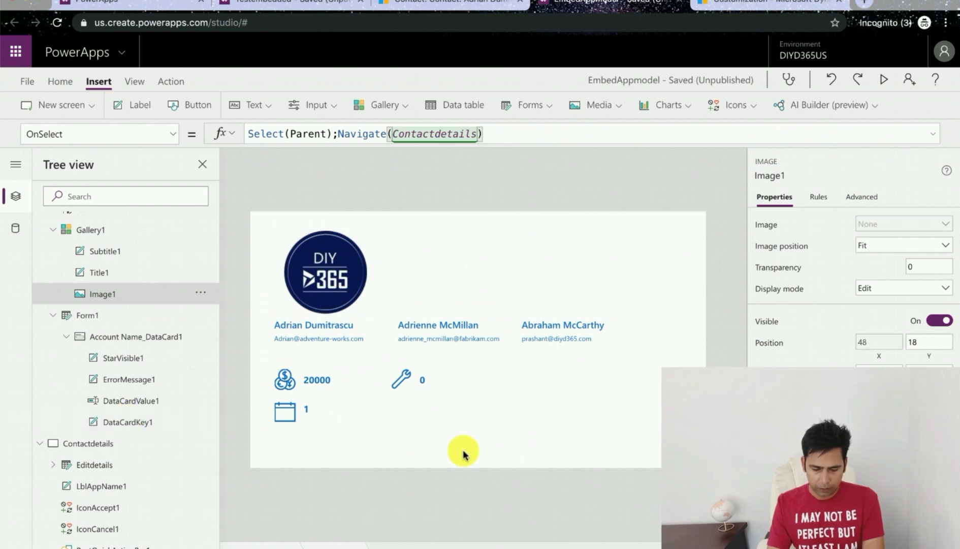
click(462, 453)
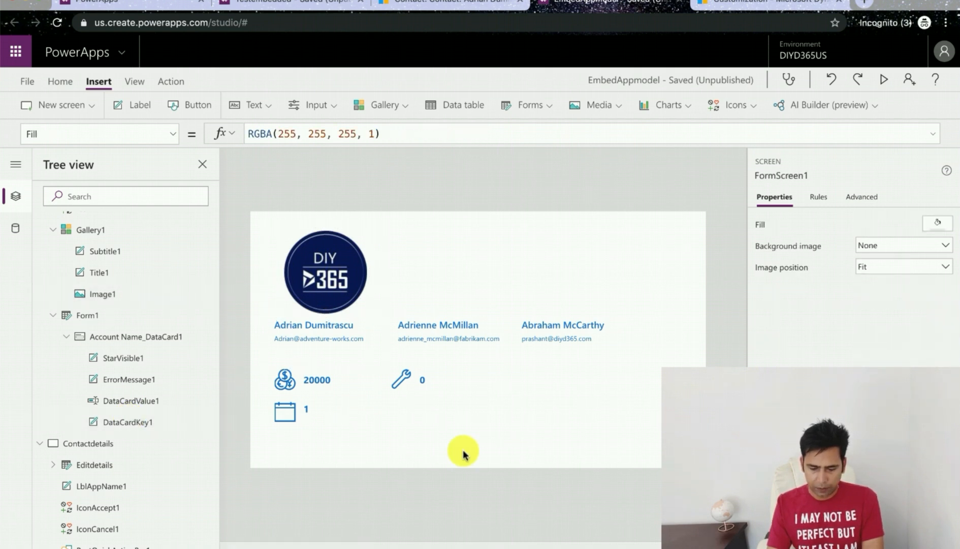
alt+click(340, 285)
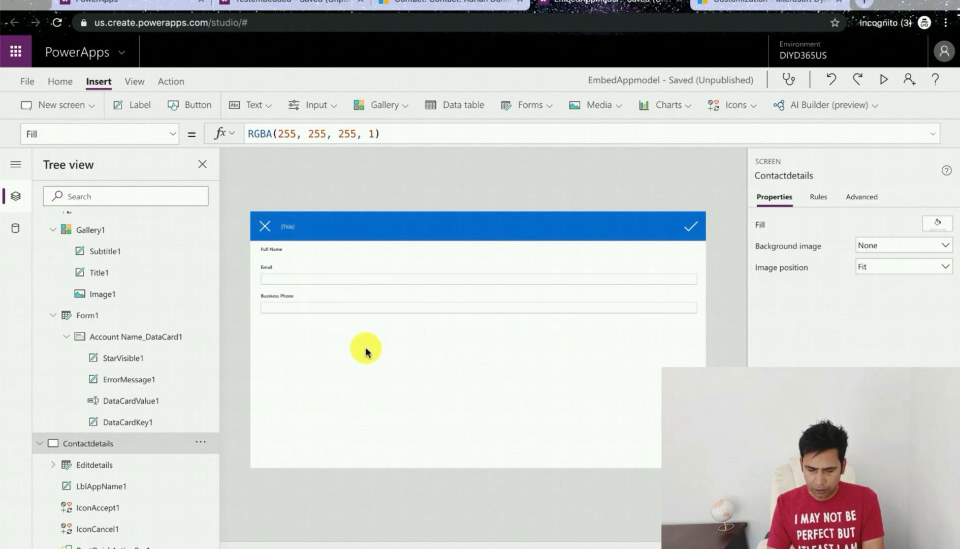
Step: Set the Editdetails form's Item property to Gallery1.Selected
click(399, 374)
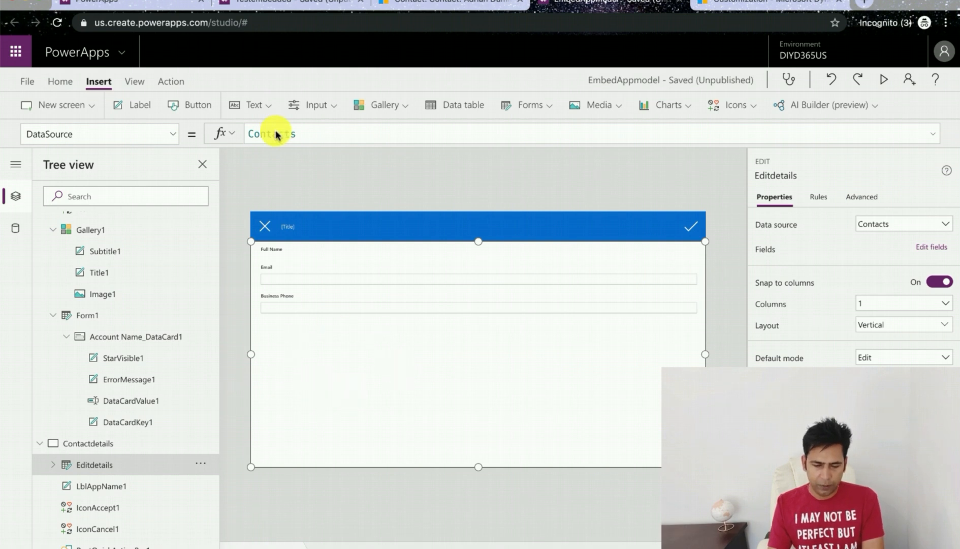
double_click(312, 131)
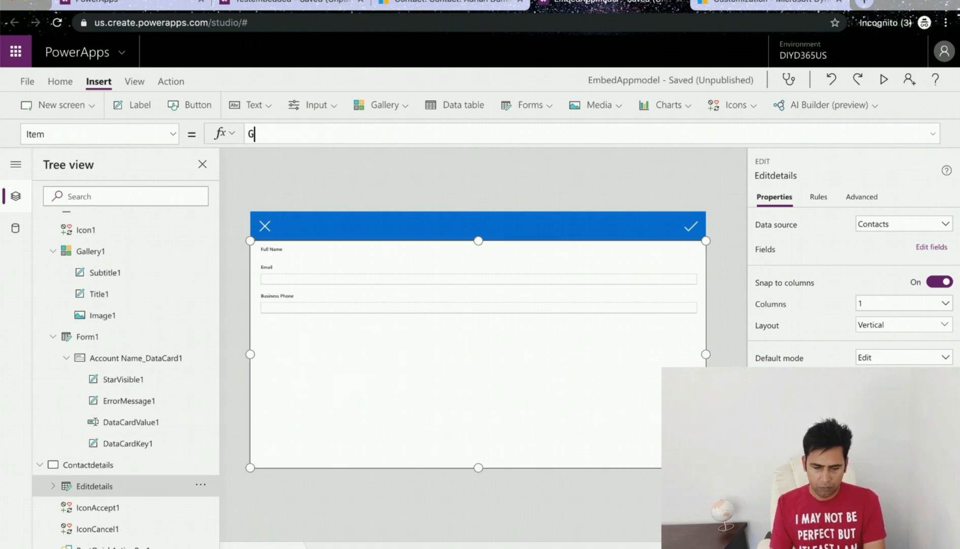
text(allery1)
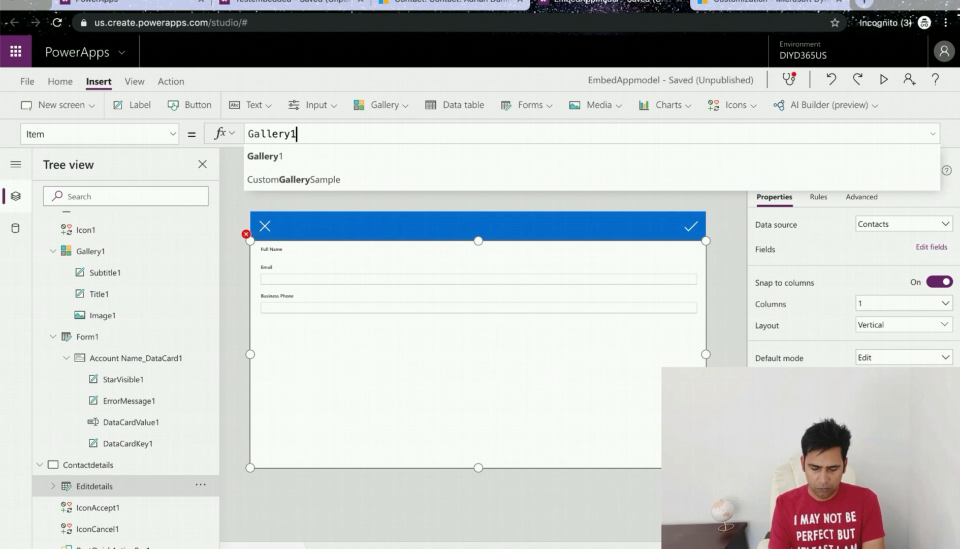
click(293, 155)
text(.Sel)
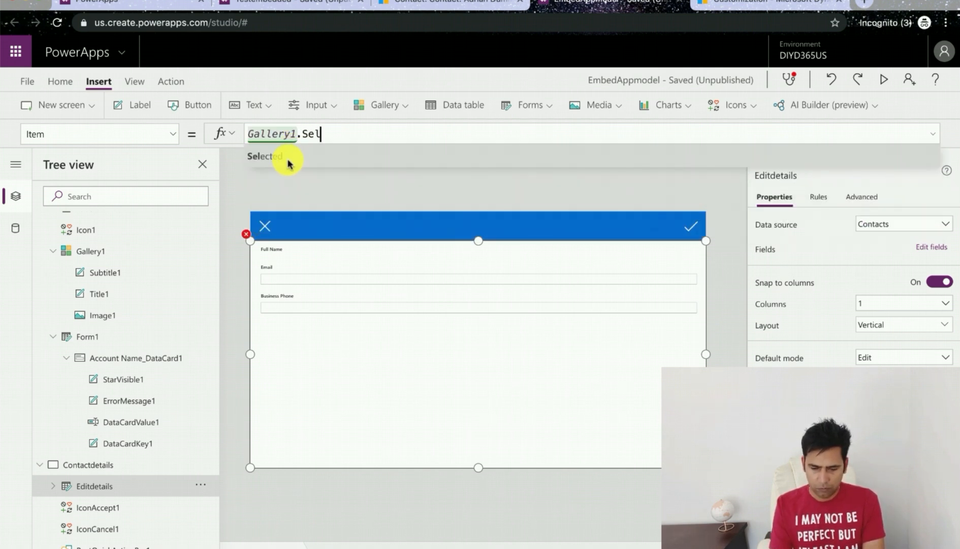
click(287, 160)
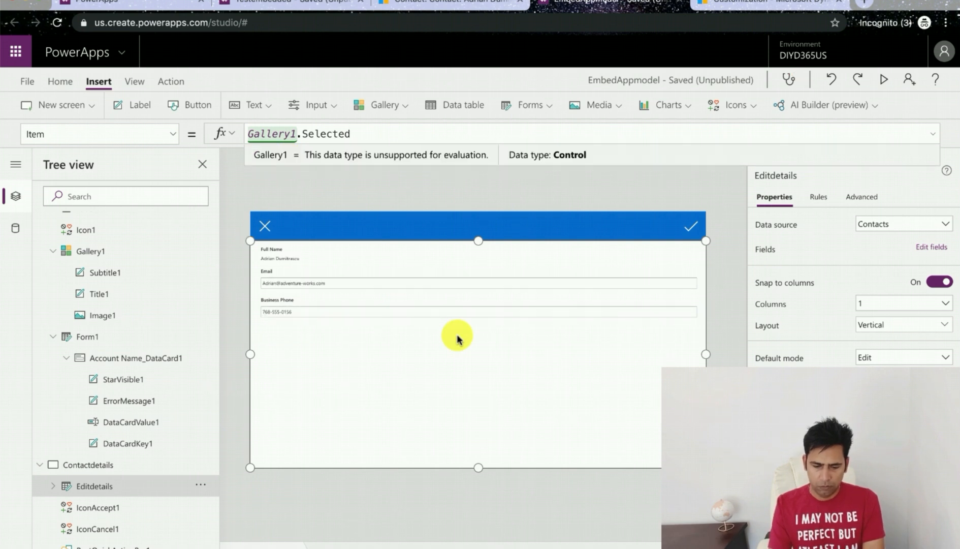
click(449, 381)
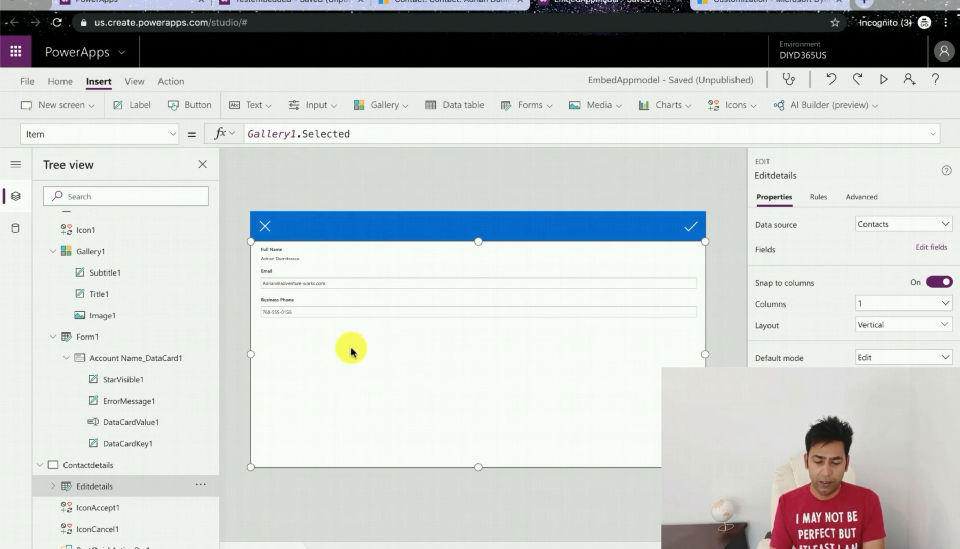
Step: Save the app and publish this version of EmbedAppmodel
scroll(135, 416, up, 3)
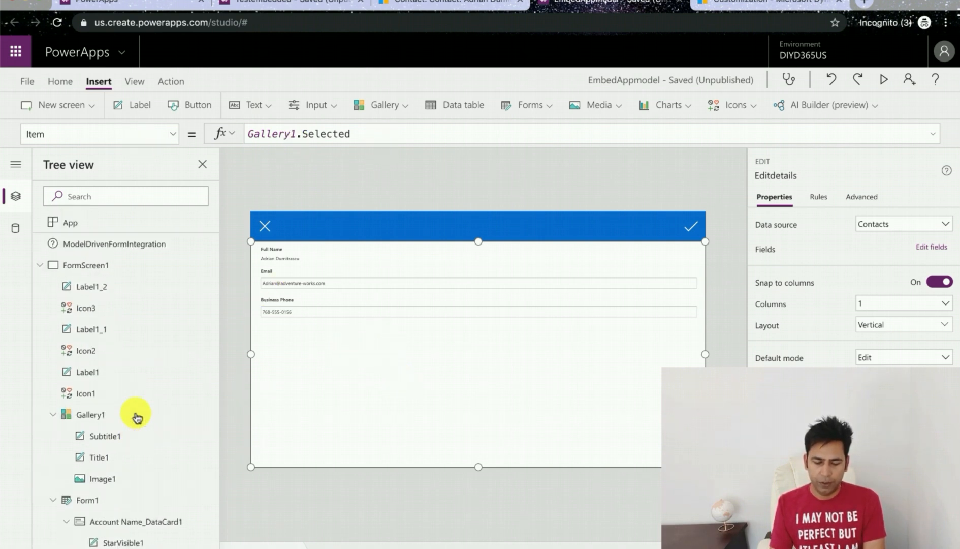
click(77, 267)
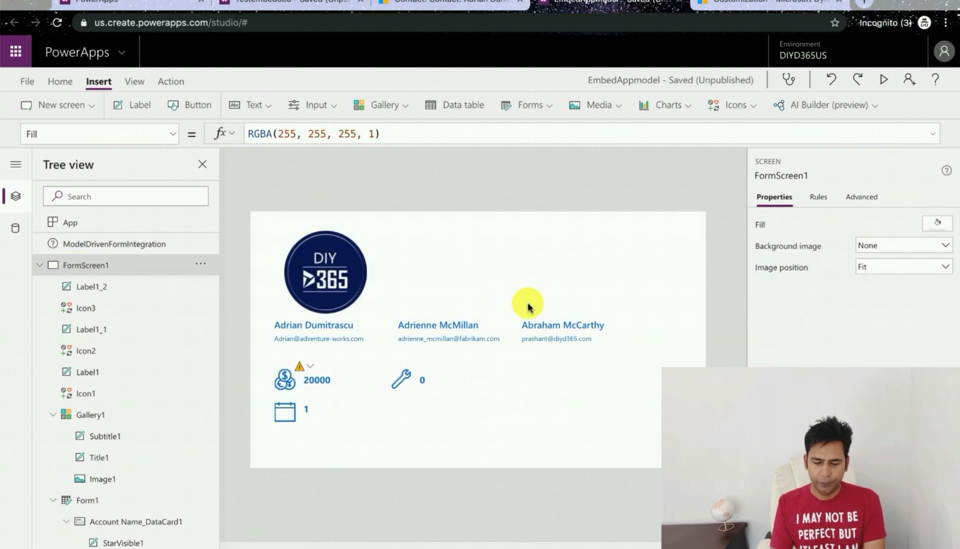
click(26, 82)
click(183, 281)
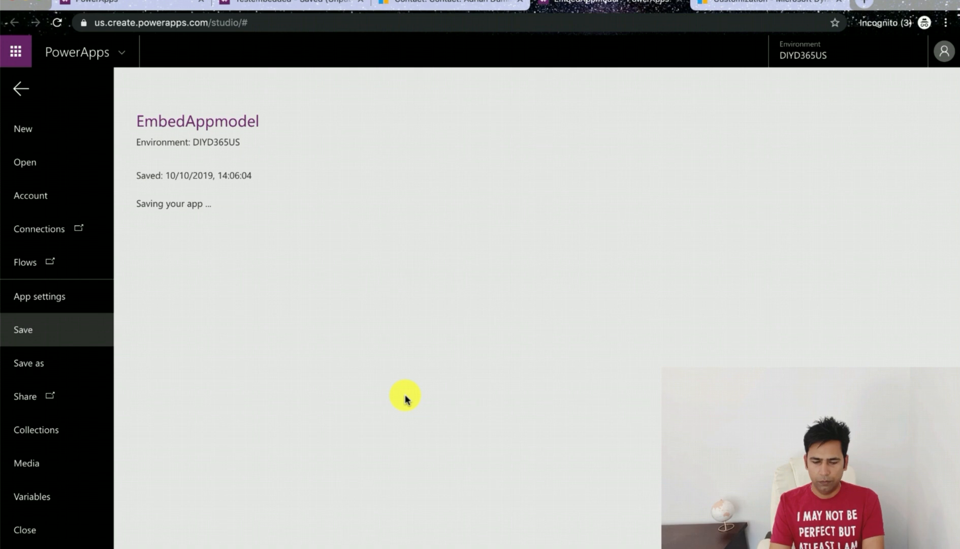
click(192, 245)
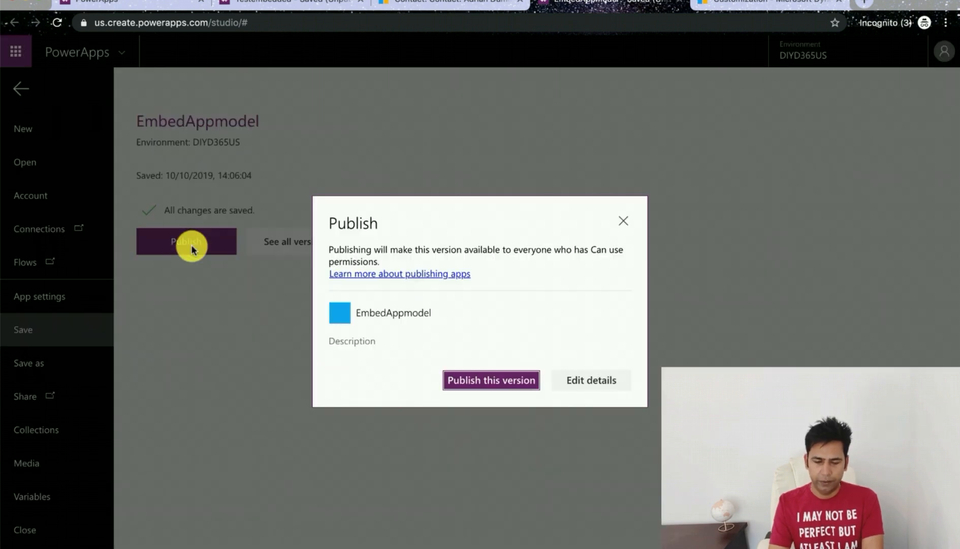
click(489, 379)
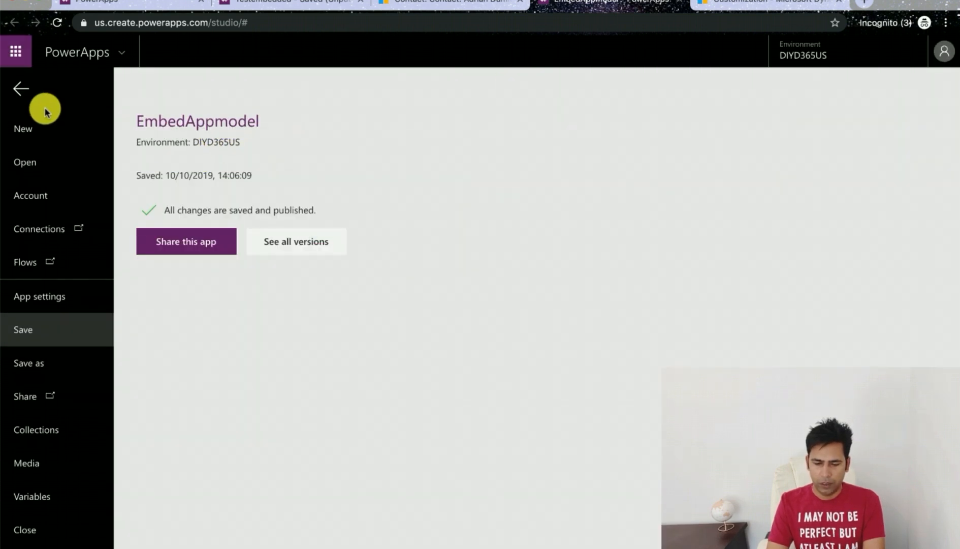
Step: Review the app settings and the list of available PowerApps apps, reopening EmbedAppmodel
click(21, 88)
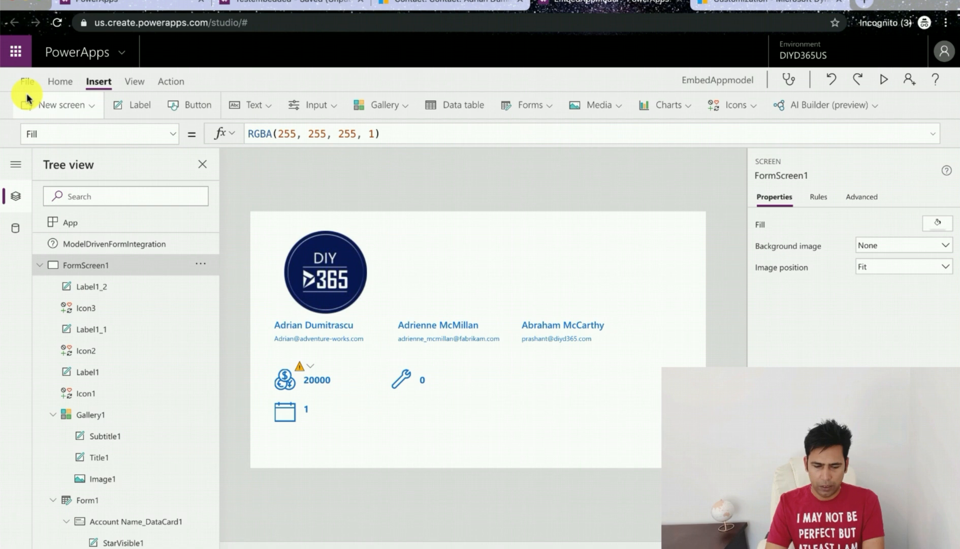
click(28, 83)
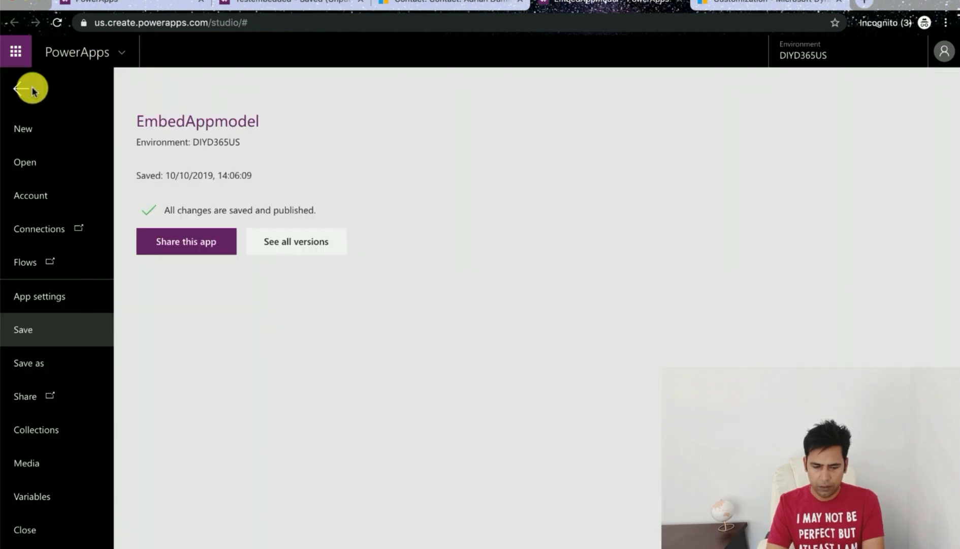
click(48, 298)
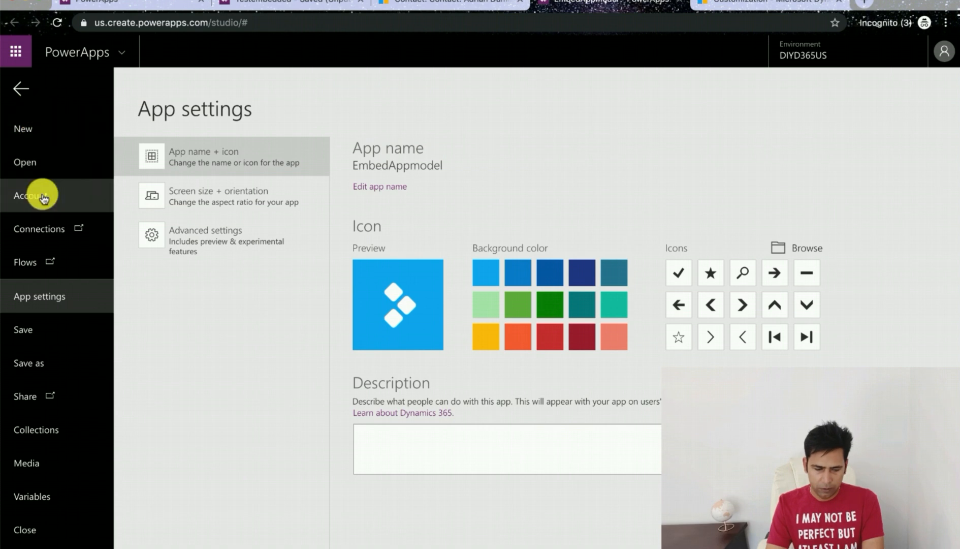
click(42, 168)
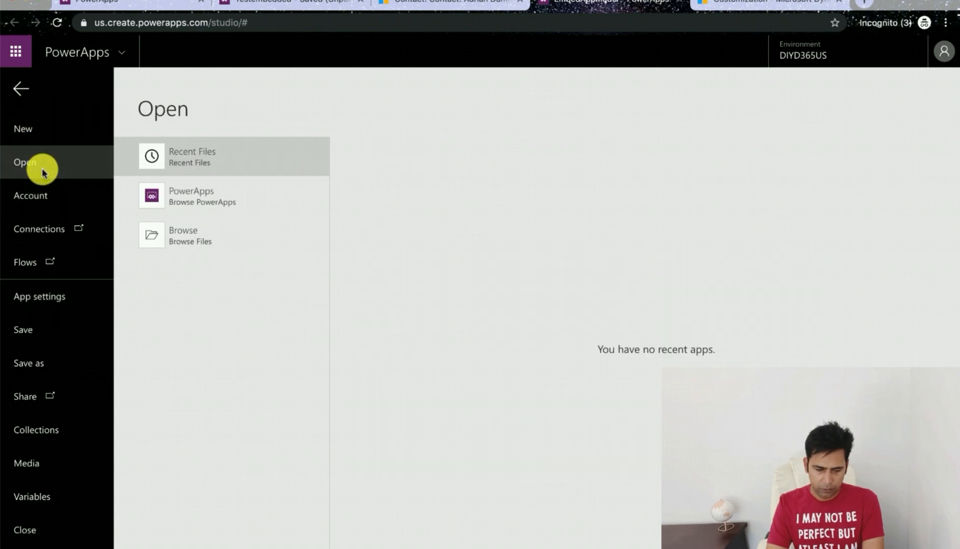
click(194, 208)
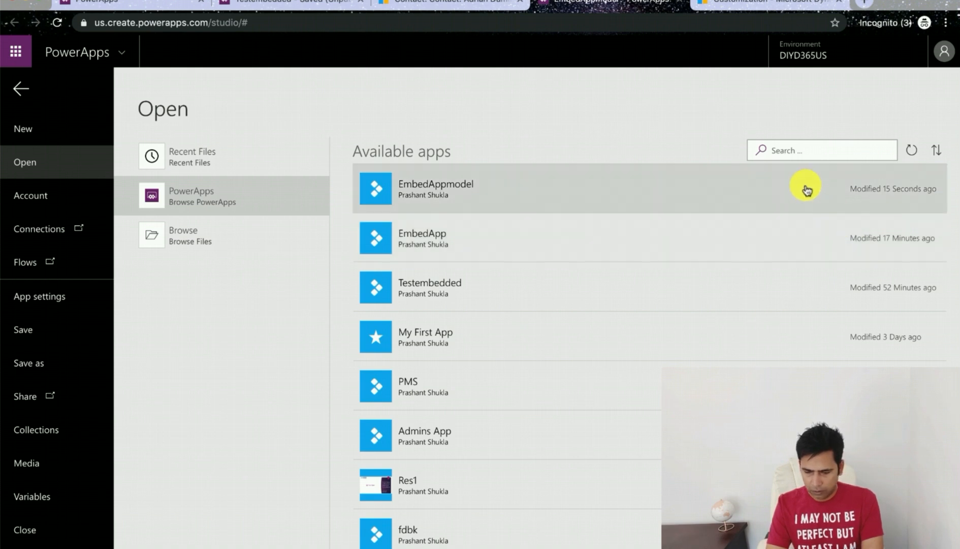
click(806, 190)
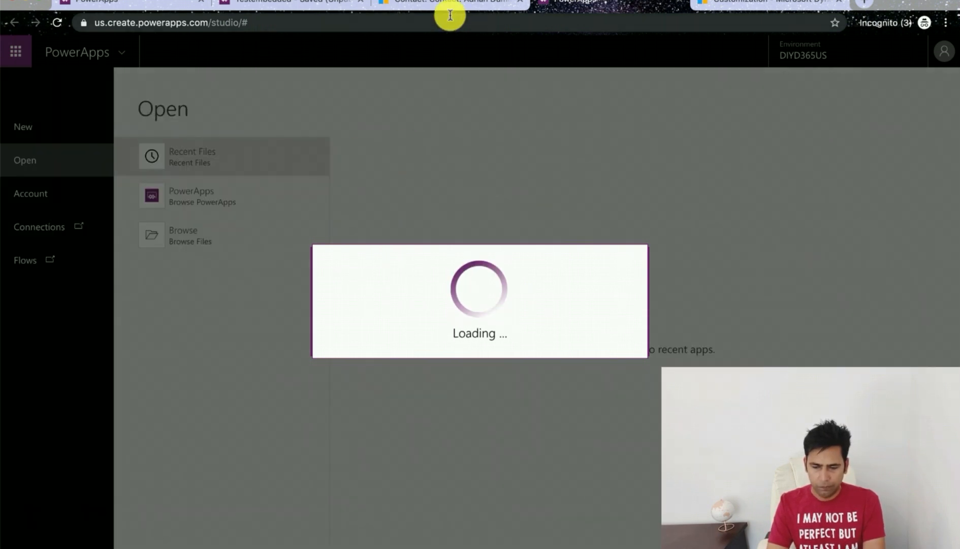
Step: Switch to the Dynamics 365 Account form editor and enable the Canvas app control for Web in Field Properties
click(428, 9)
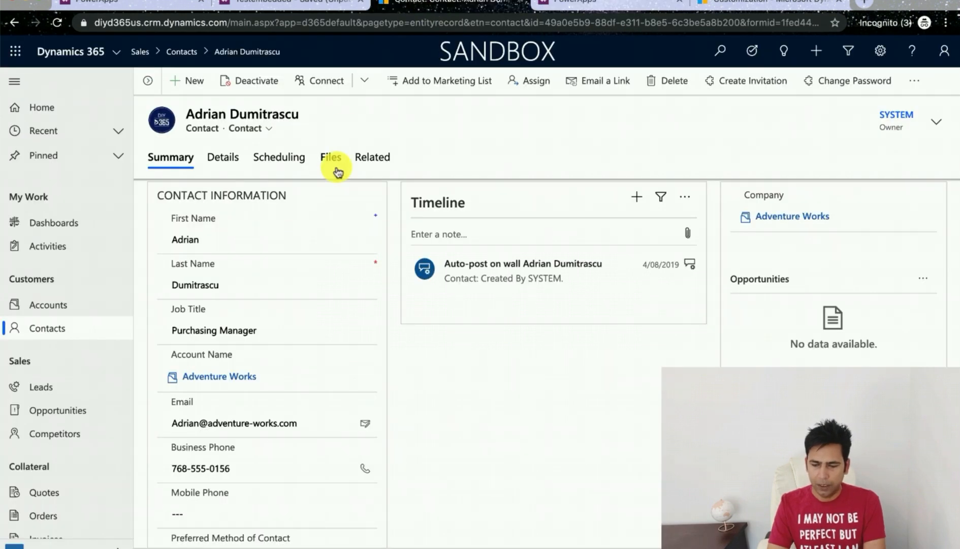
click(63, 306)
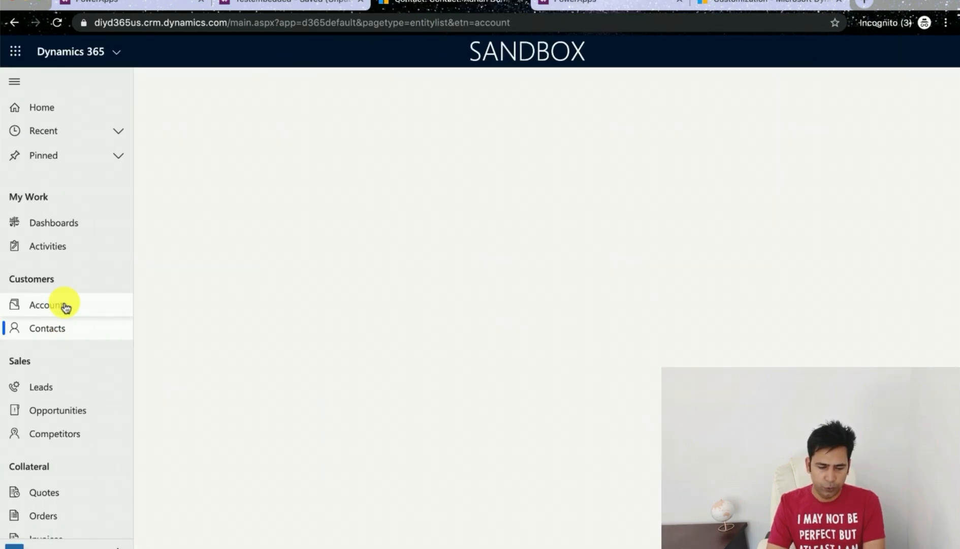
mouse_move(2, 127)
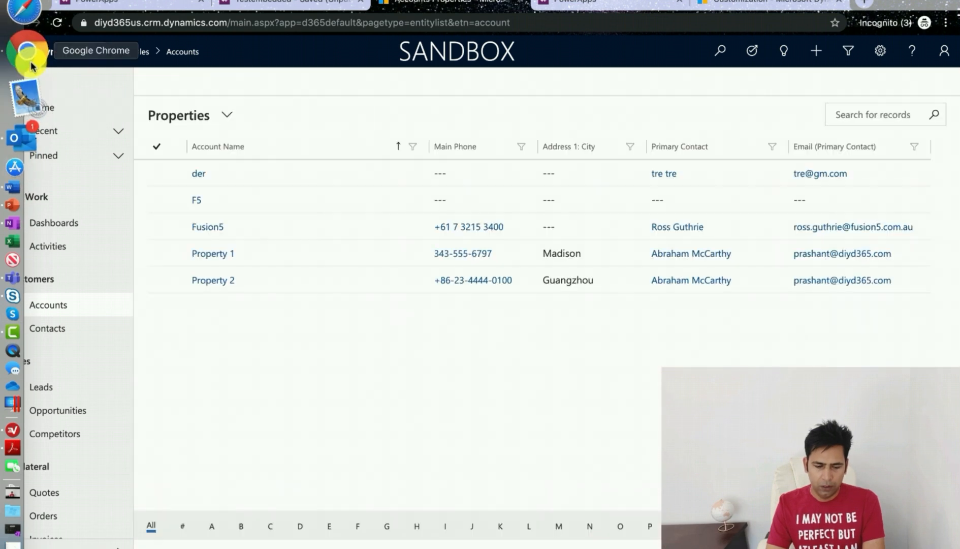
right_click(29, 62)
click(127, 10)
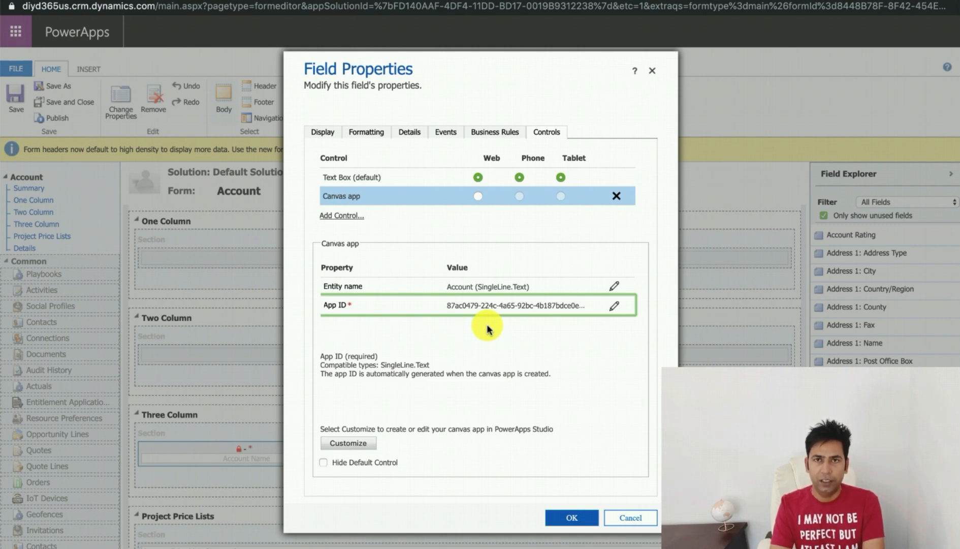
click(478, 197)
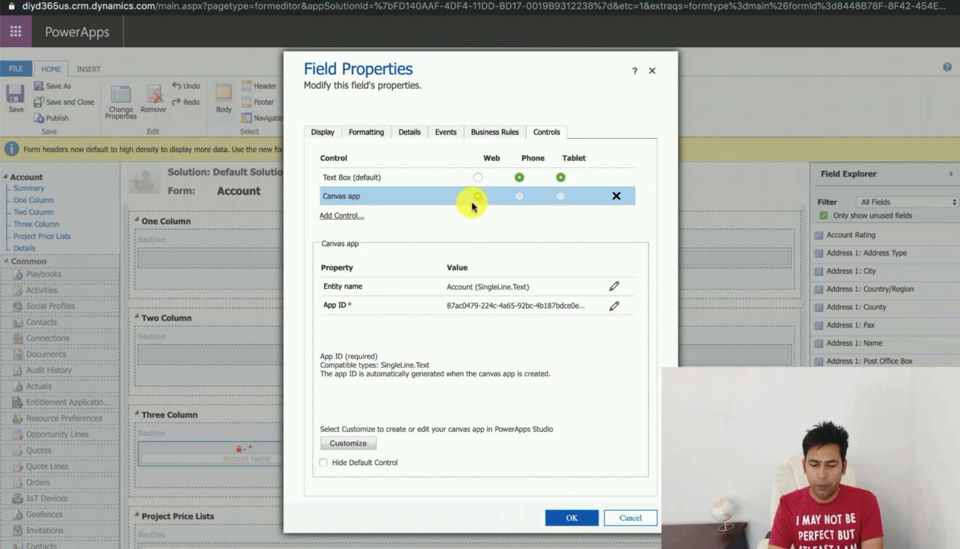
click(574, 520)
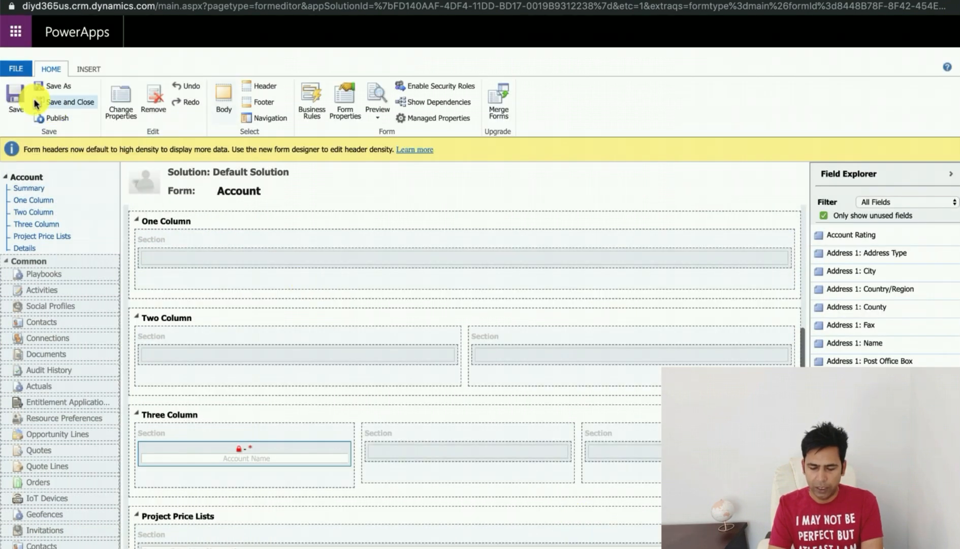
Step: Save the Account form and publish the customizations
click(14, 99)
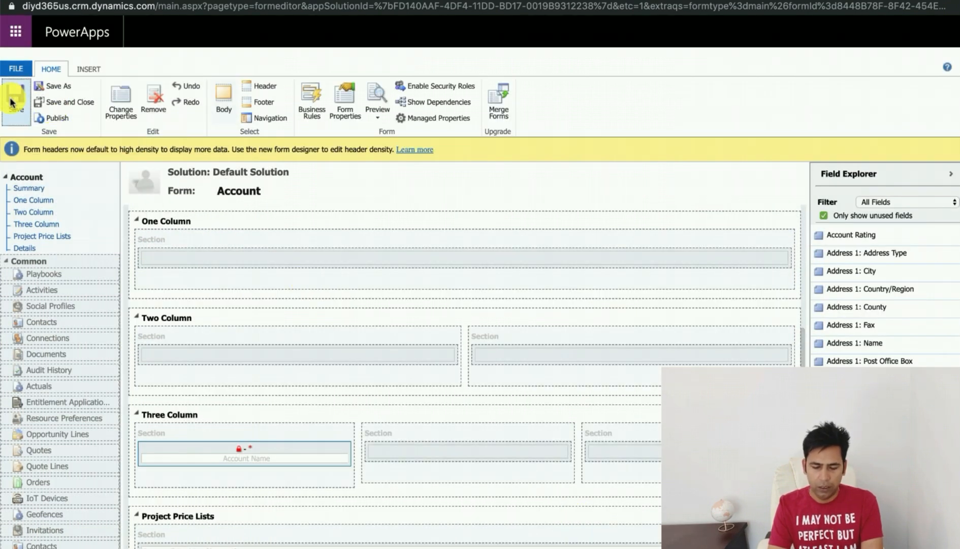
click(58, 116)
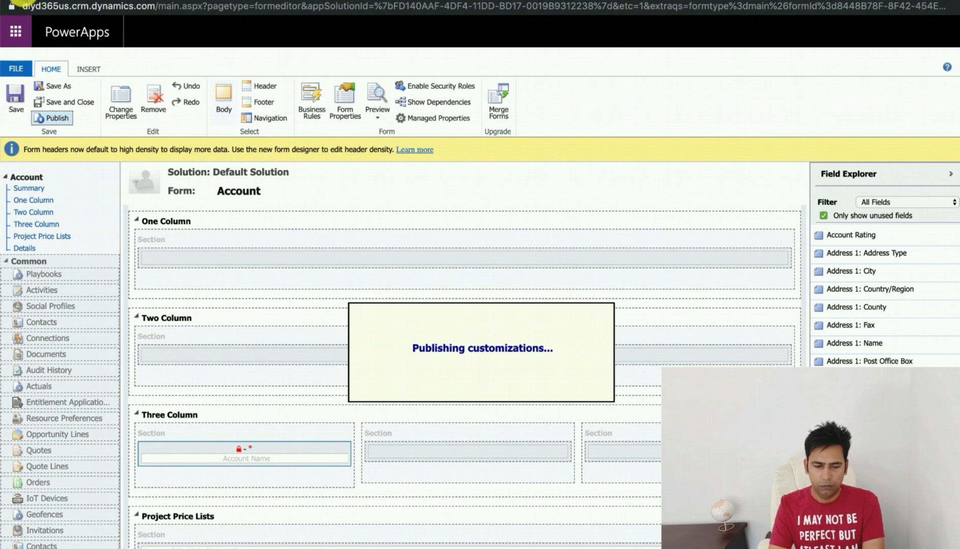
Step: Switch to the Dynamics 365 browser window, open the Fusion5 account and view the embedded canvas app on its Three Column tab
mouse_move(3, 31)
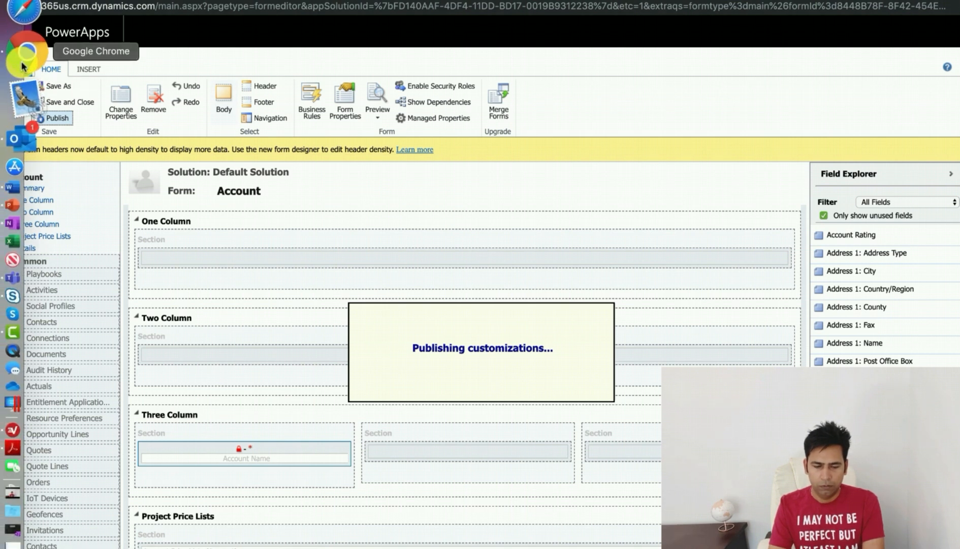
right_click(24, 63)
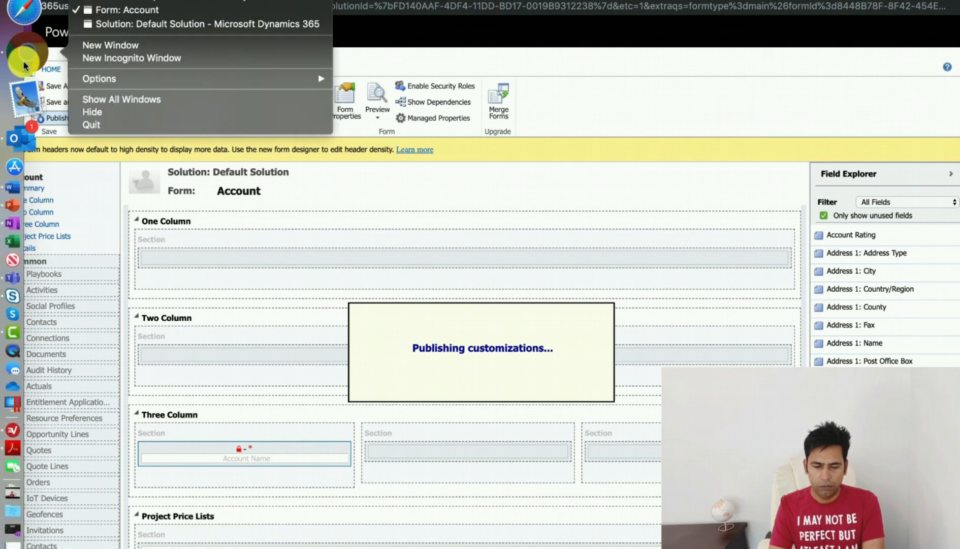
click(132, 2)
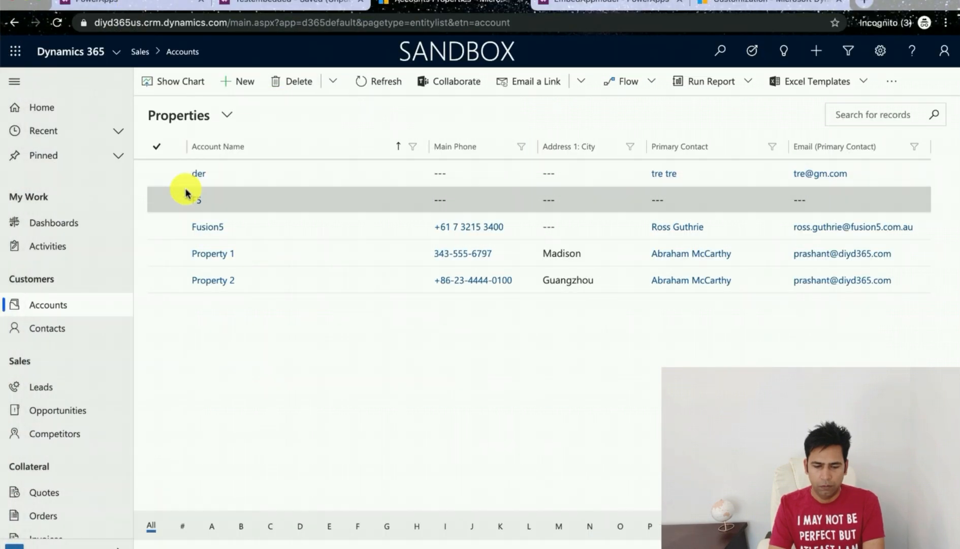
click(199, 226)
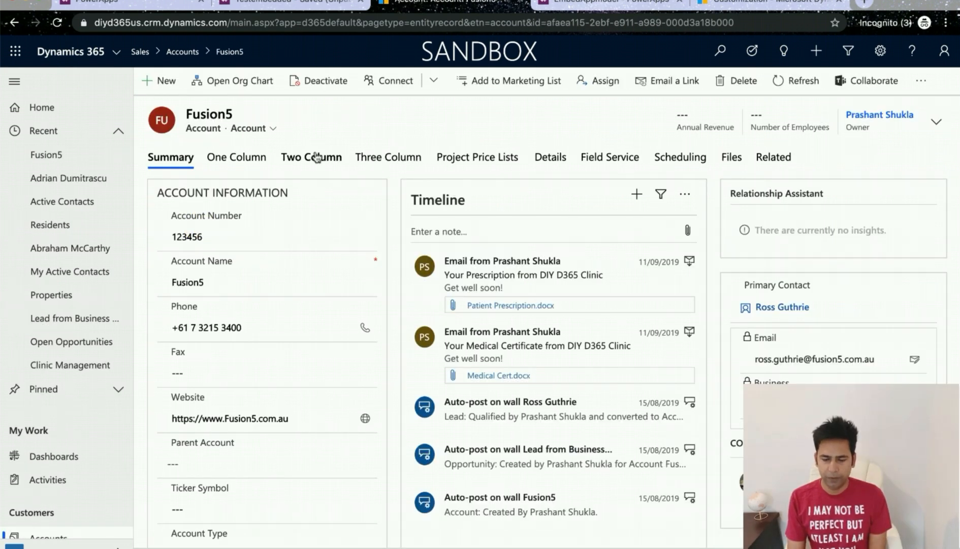
click(390, 161)
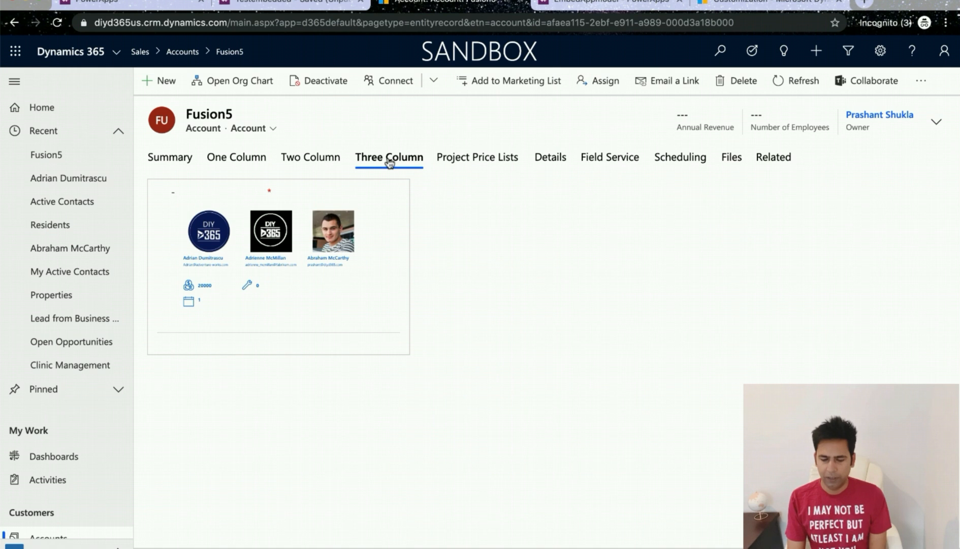
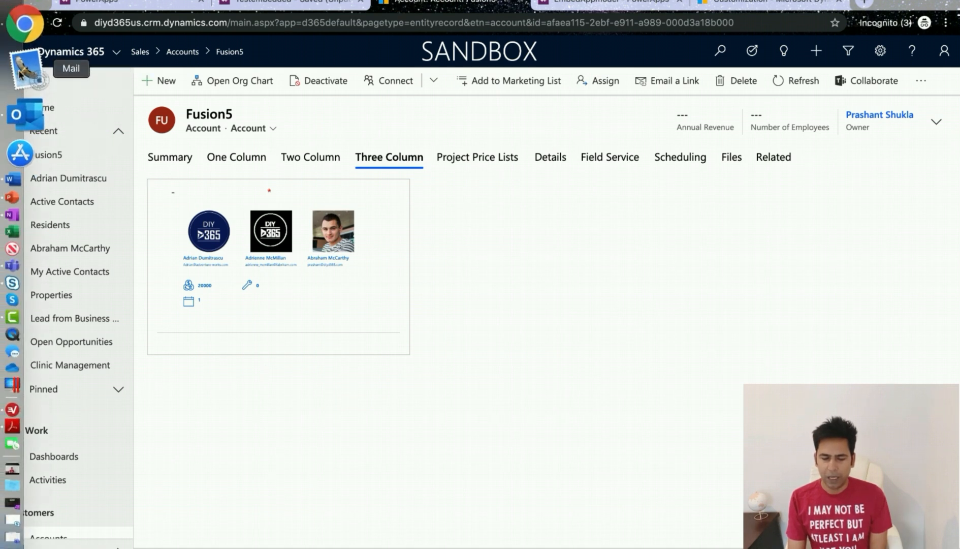
Step: Switch to the Account form editor window and publish the customizations again
right_click(28, 56)
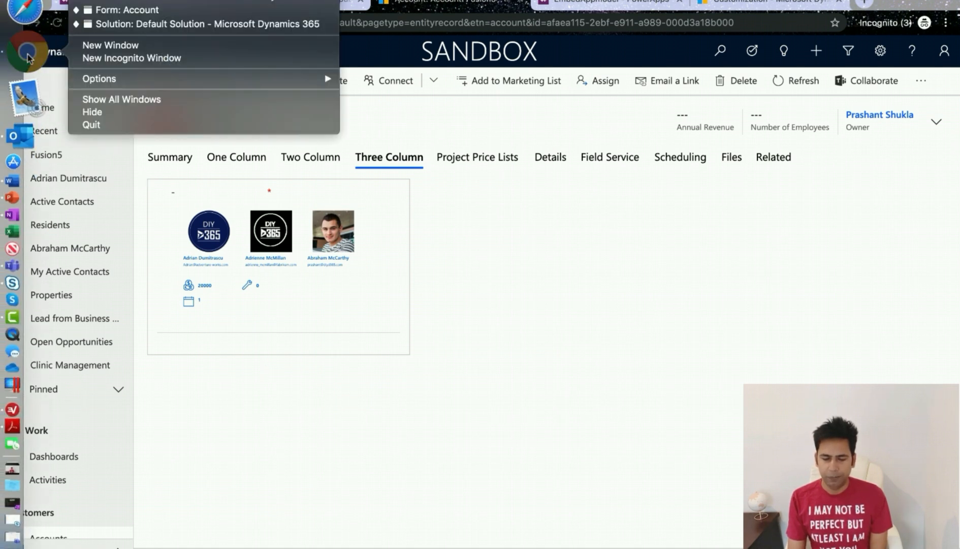
click(127, 10)
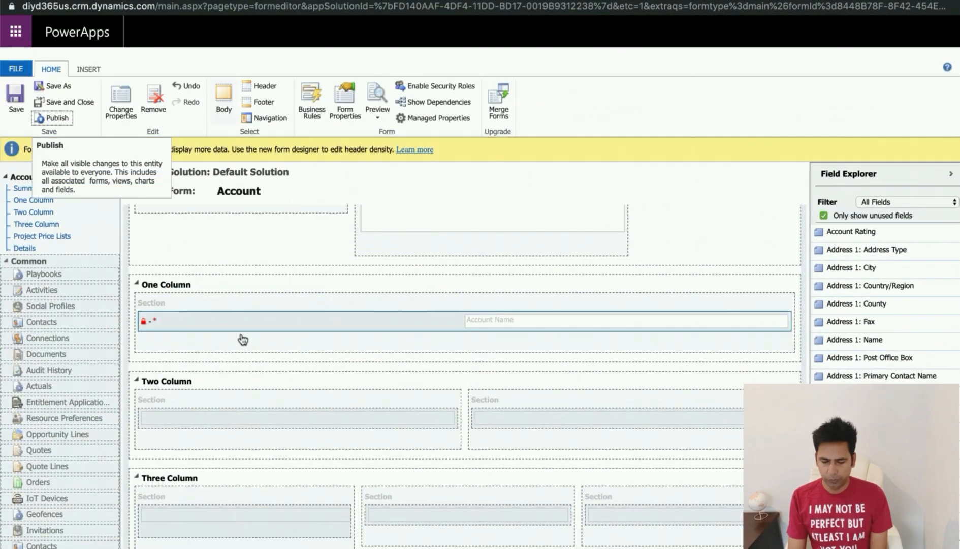
scroll(252, 329, down, 1)
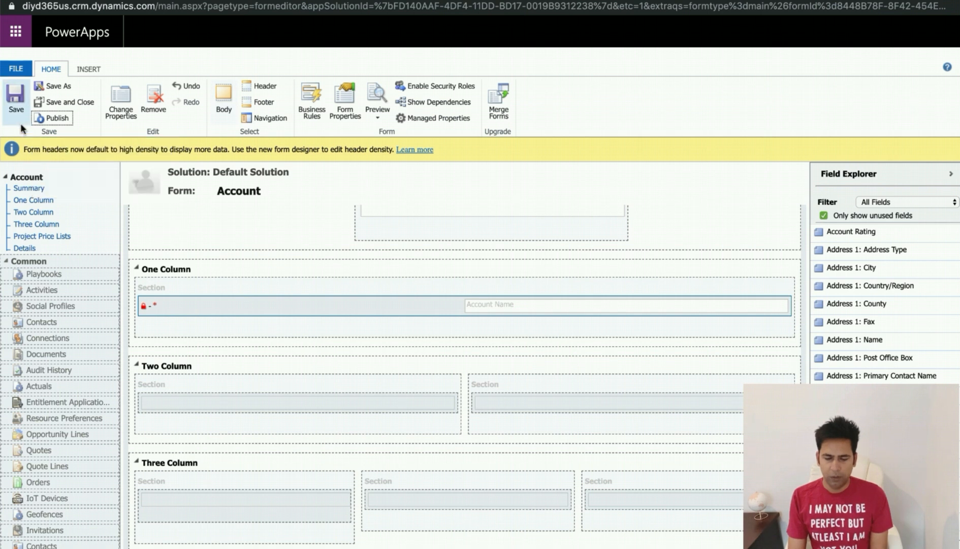
click(57, 118)
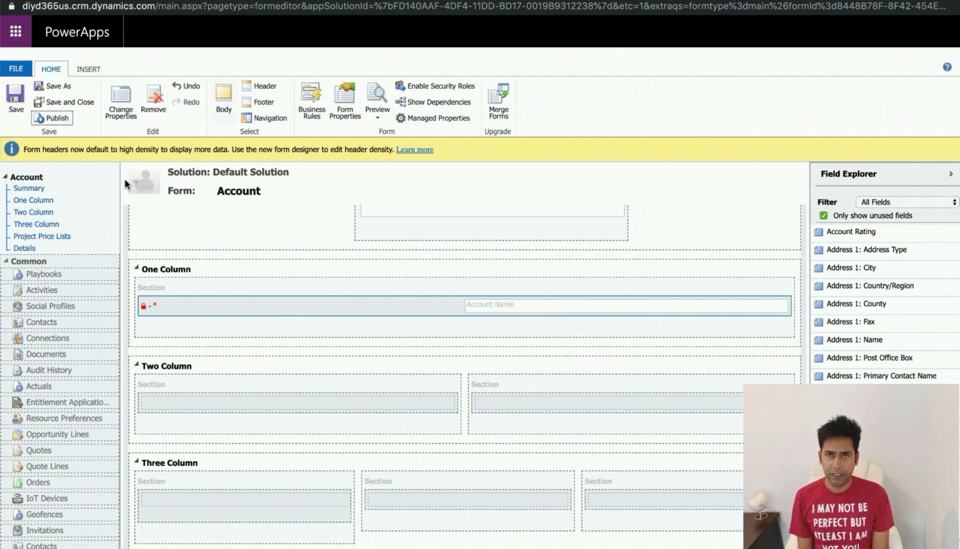
Step: Switch to the Dynamics 365 window, reload the Fusion5 account, dismiss the legacy-app banner and view the embedded app on the One Column tab
mouse_move(5, 198)
right_click(27, 50)
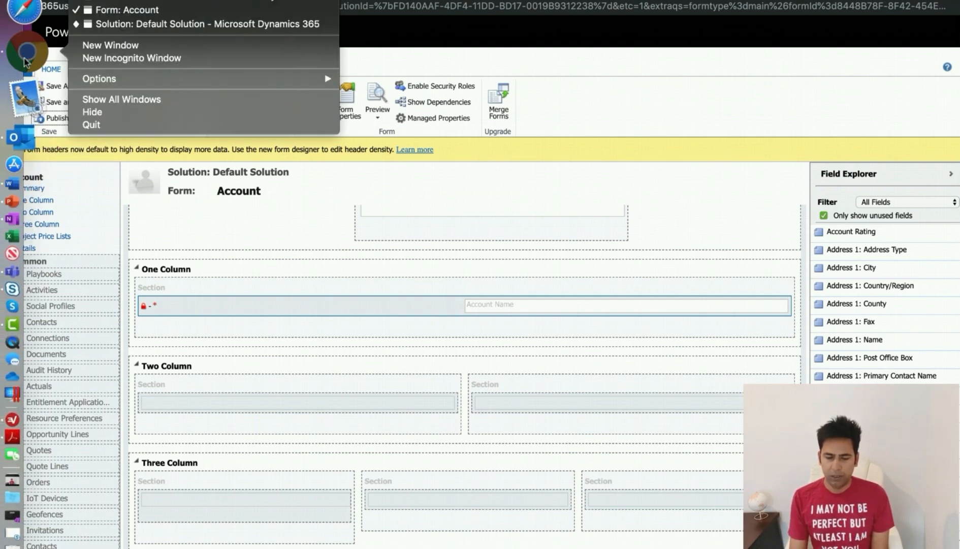
click(156, 5)
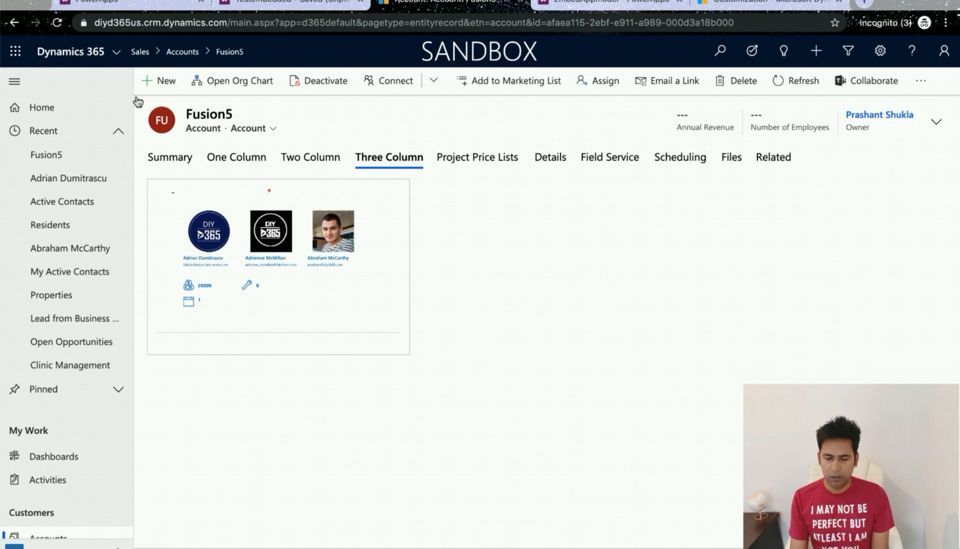
click(58, 24)
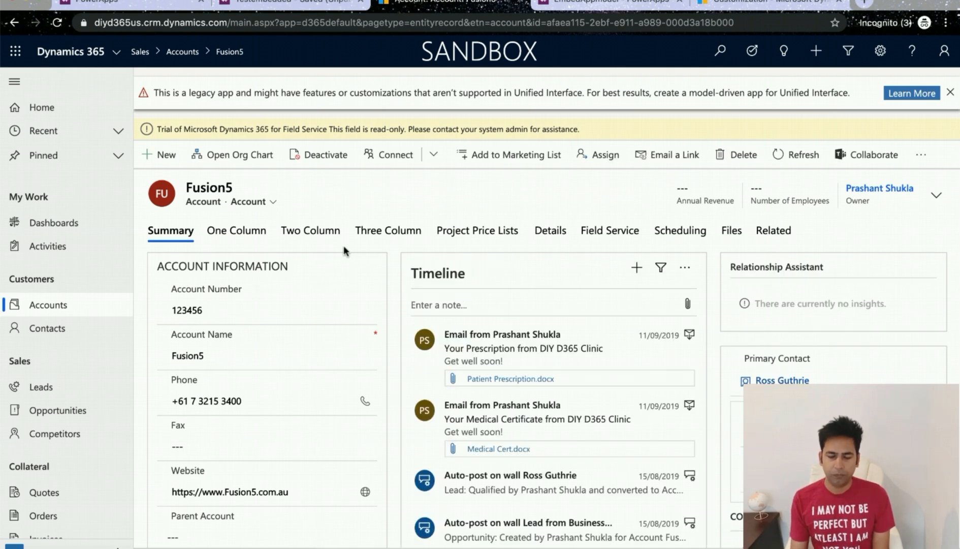
click(950, 94)
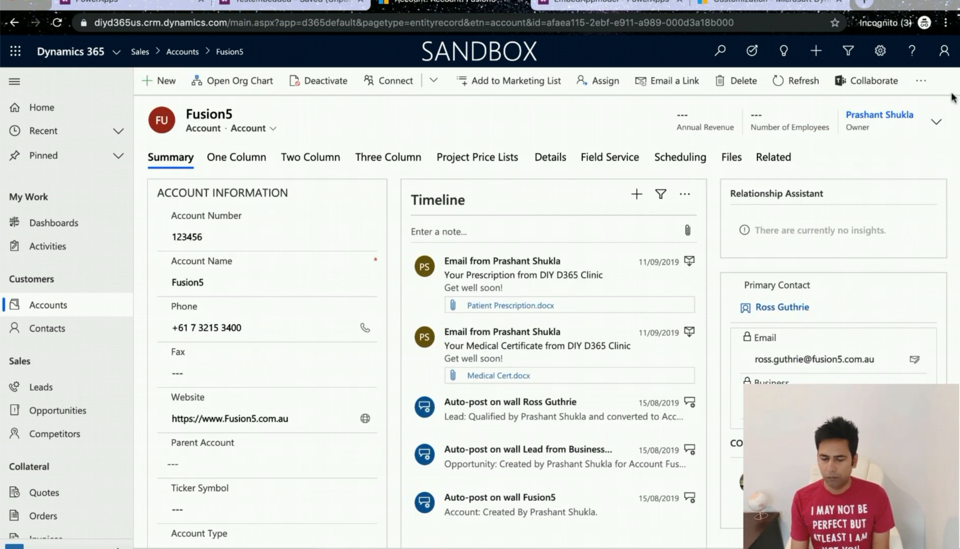
click(389, 157)
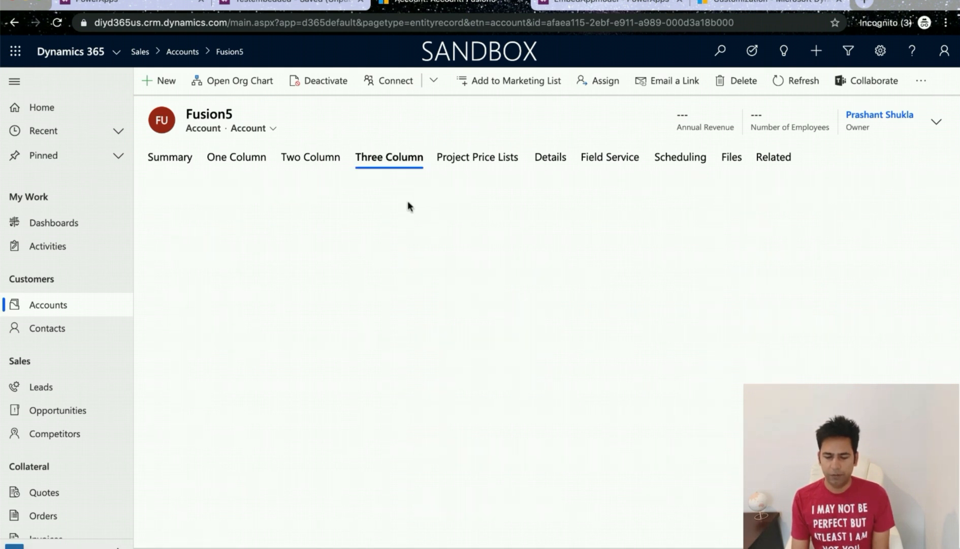
click(240, 160)
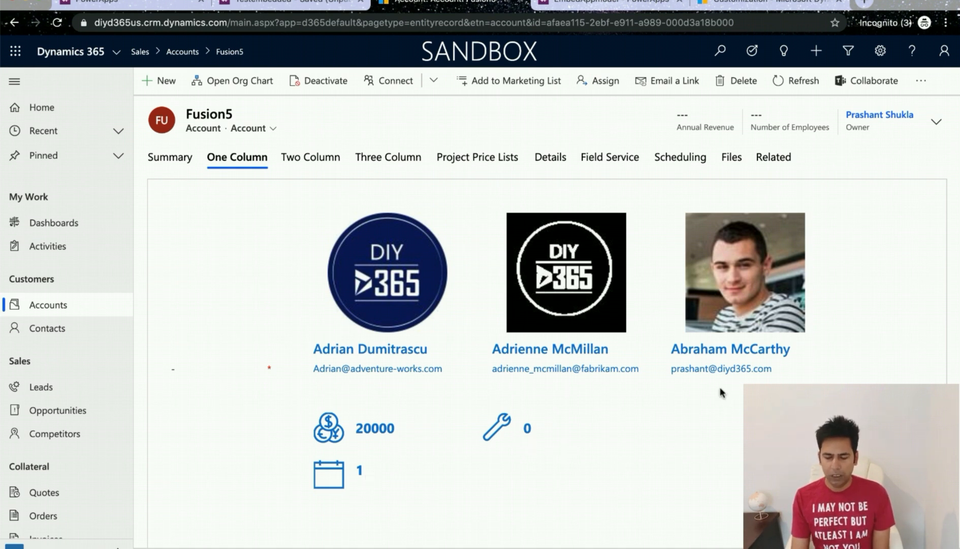
Step: Open the account's related Opportunities list, then return to the One Column tab
click(771, 161)
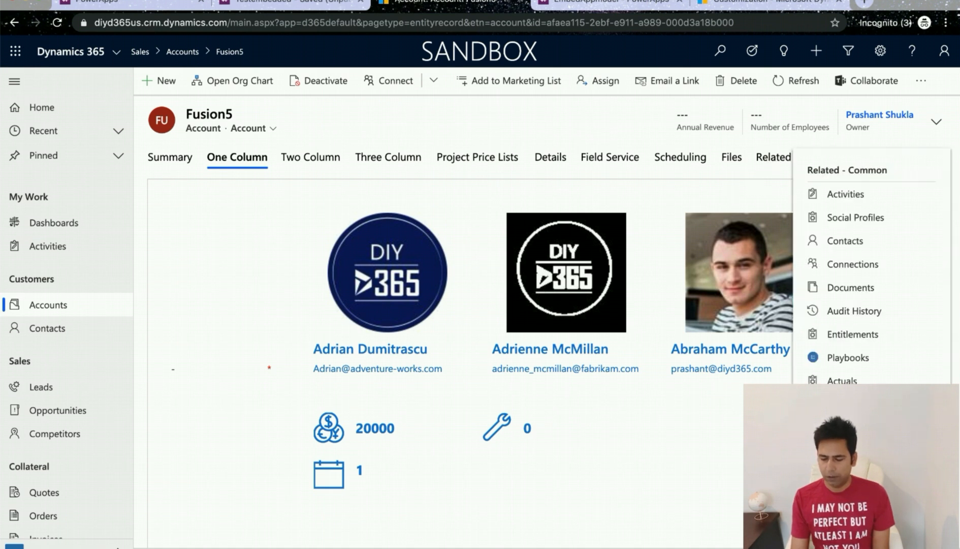
scroll(871, 264, down, 6)
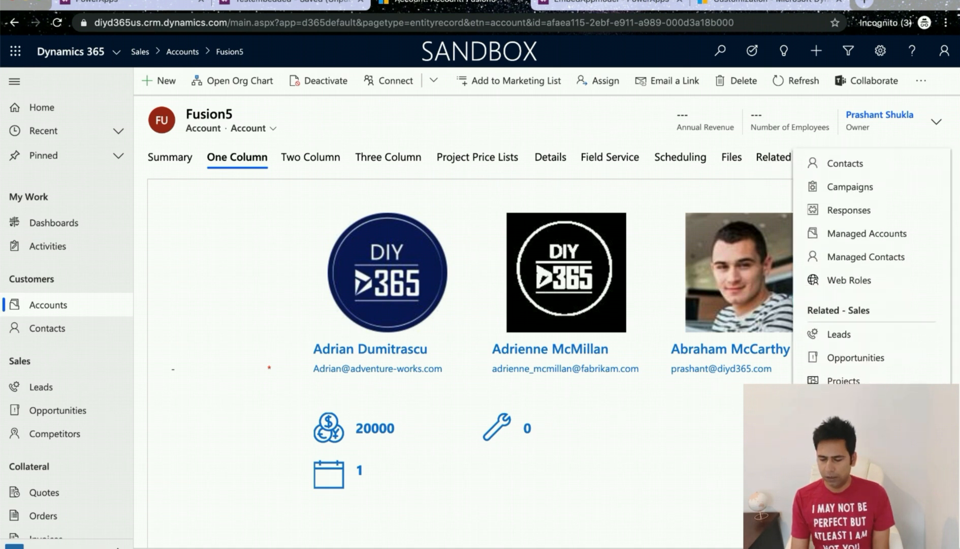
click(870, 361)
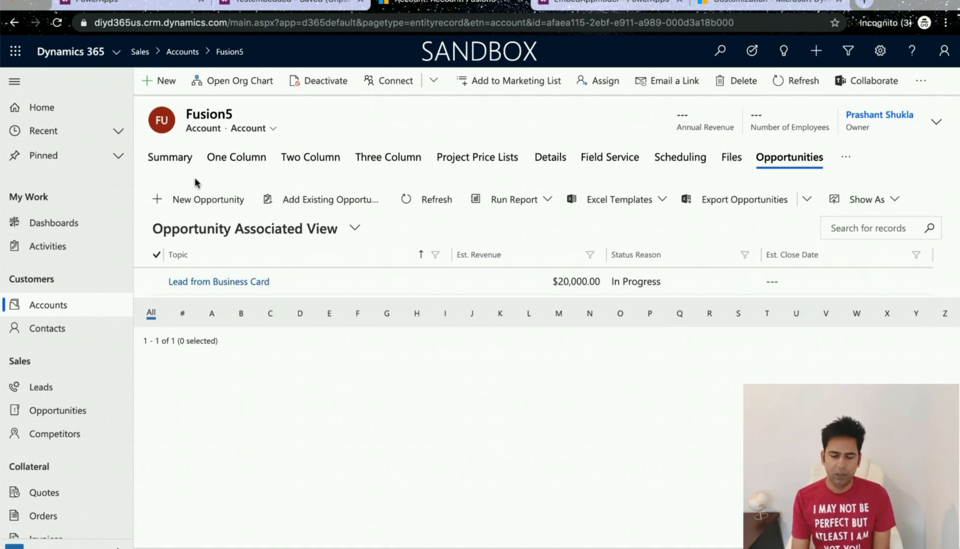
click(252, 160)
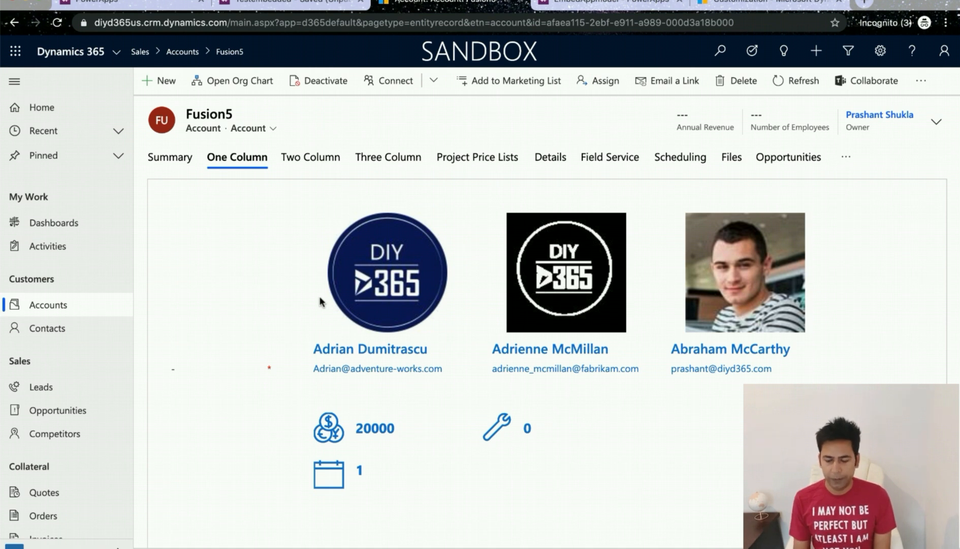
Step: Open the first contact in the embedded app, append .au to its email address, save it and close the edit screen
click(398, 280)
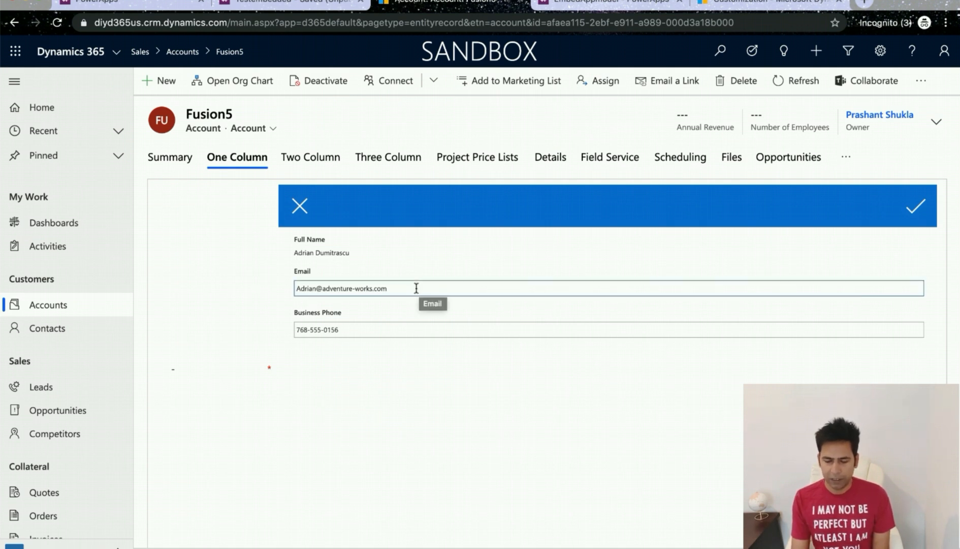
click(416, 288)
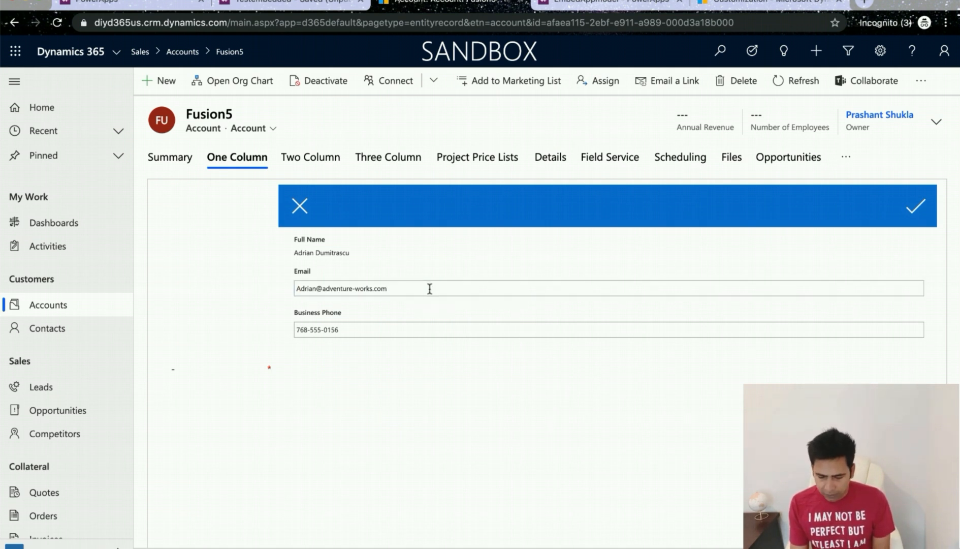
text(.au)
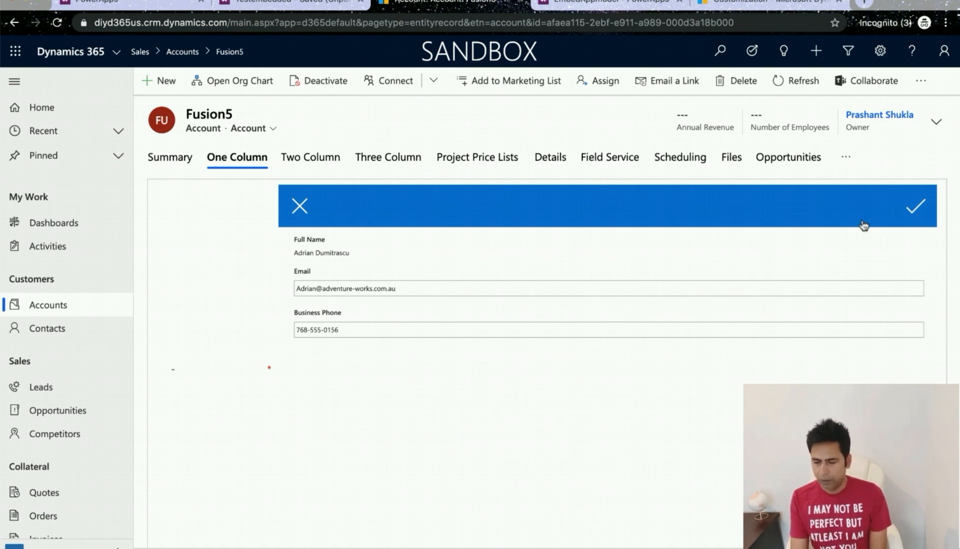
click(921, 205)
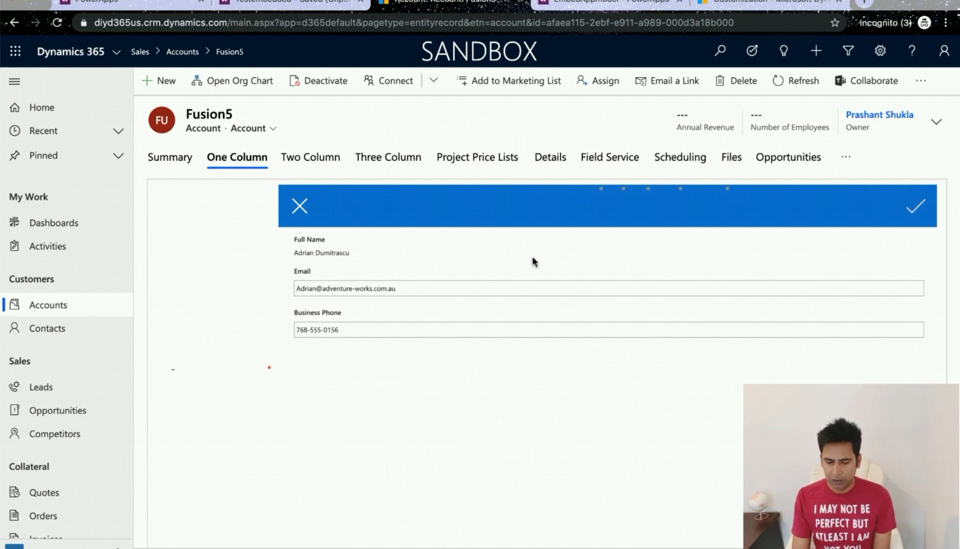
click(305, 207)
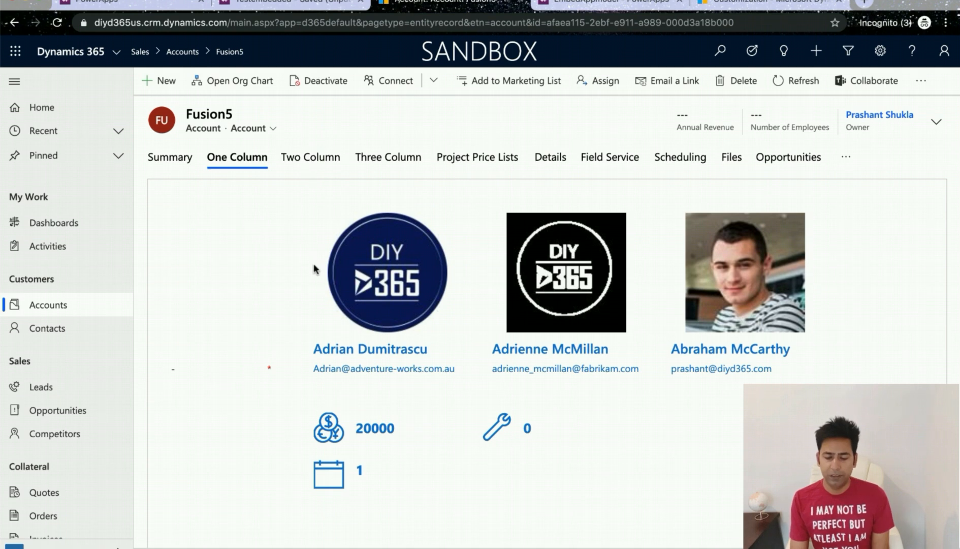
Step: In the form editor, move the Account Name canvas-app field from One Column into the Two Column section, then save and publish
mouse_move(15, 124)
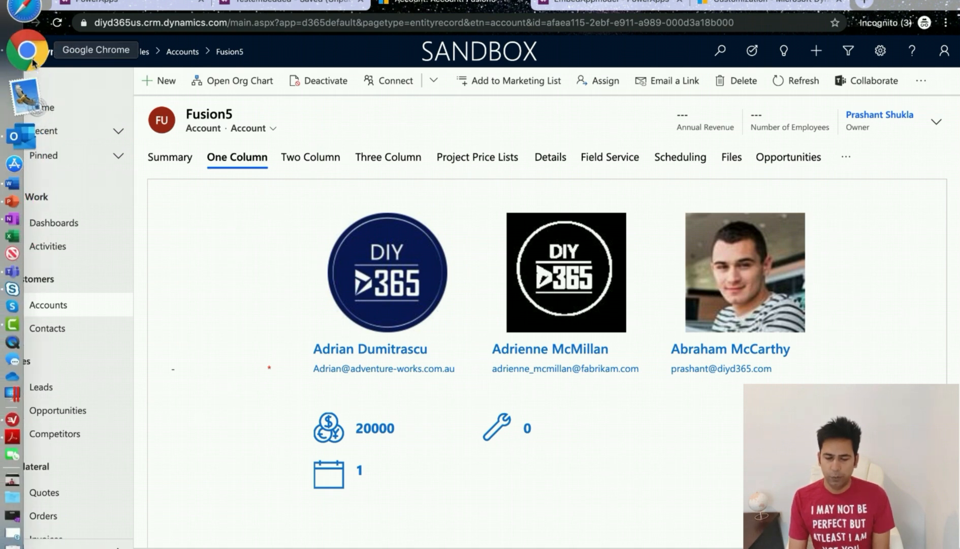
right_click(33, 63)
click(148, 9)
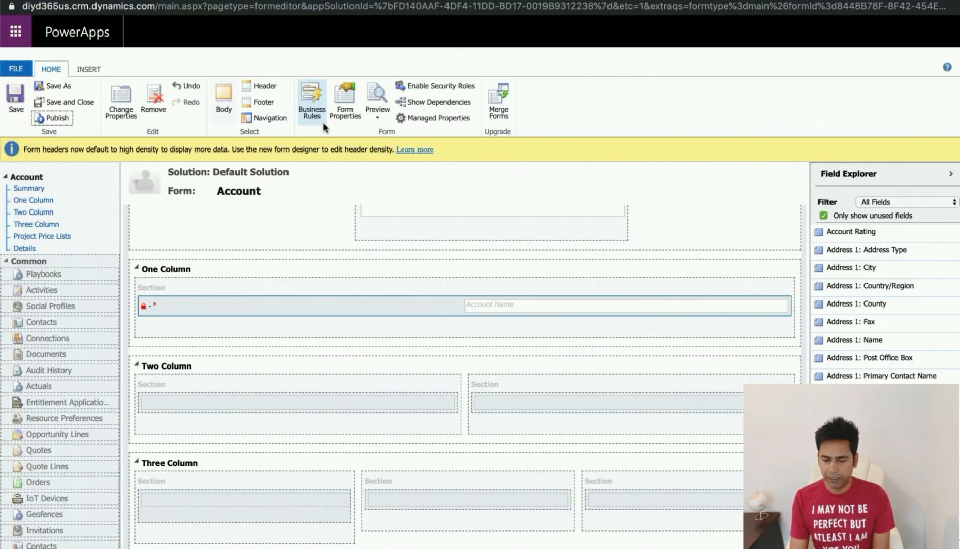
drag(280, 305, 304, 402)
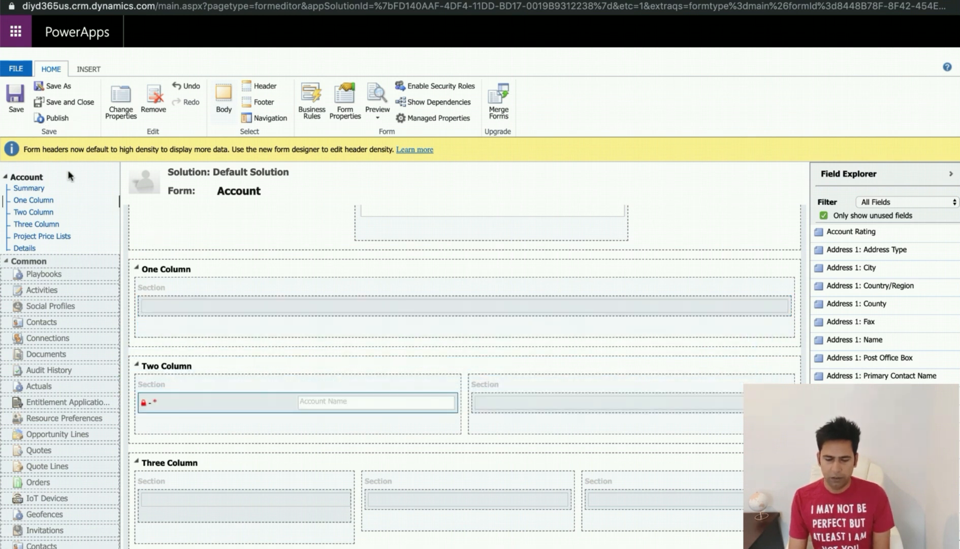
click(16, 102)
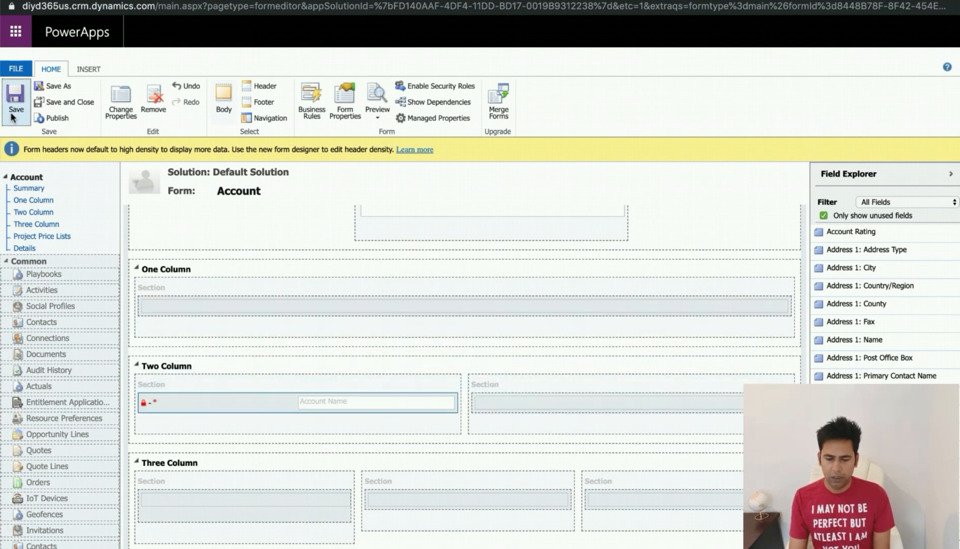
click(53, 118)
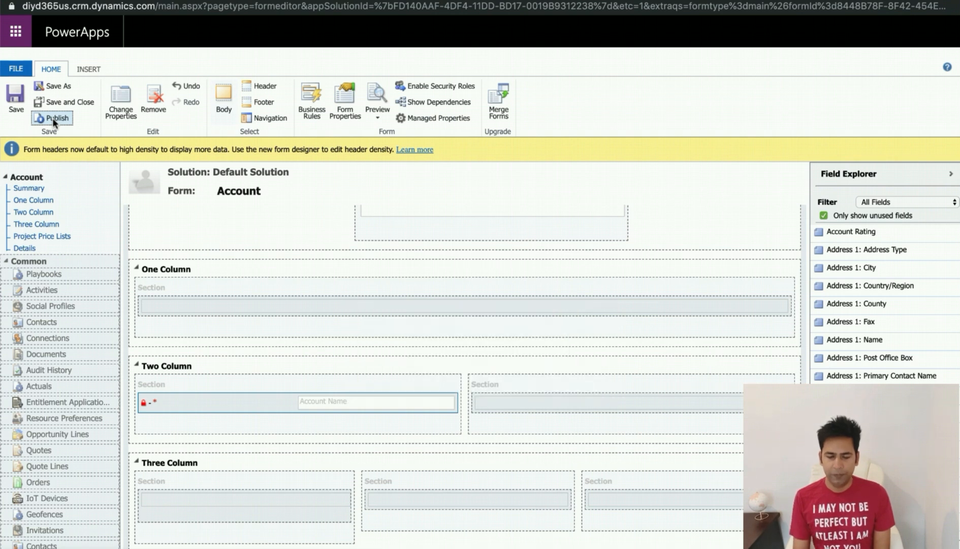
Step: Switch to the Dynamics 365 window, reload the Fusion5 account and view the embedded app on its Two Column tab
mouse_move(1, 79)
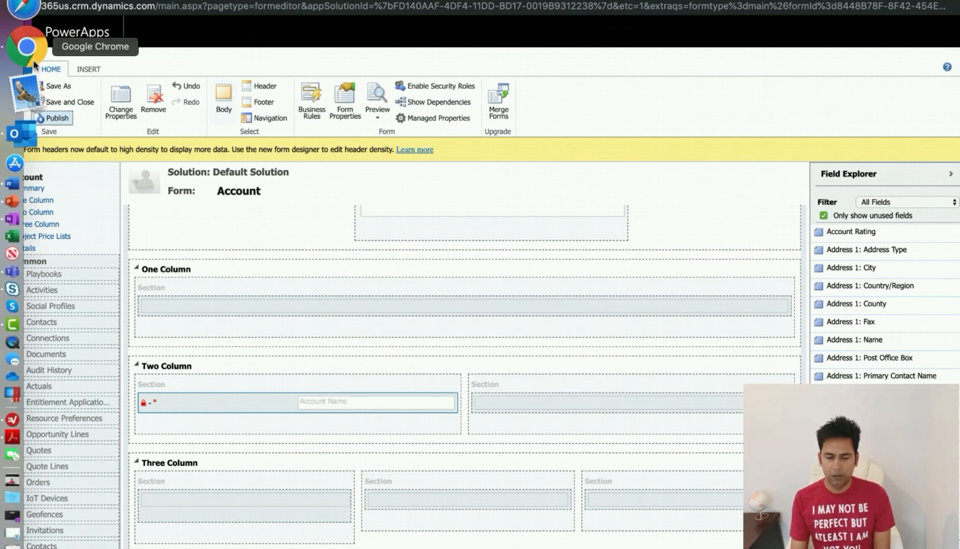
right_click(34, 64)
click(154, 4)
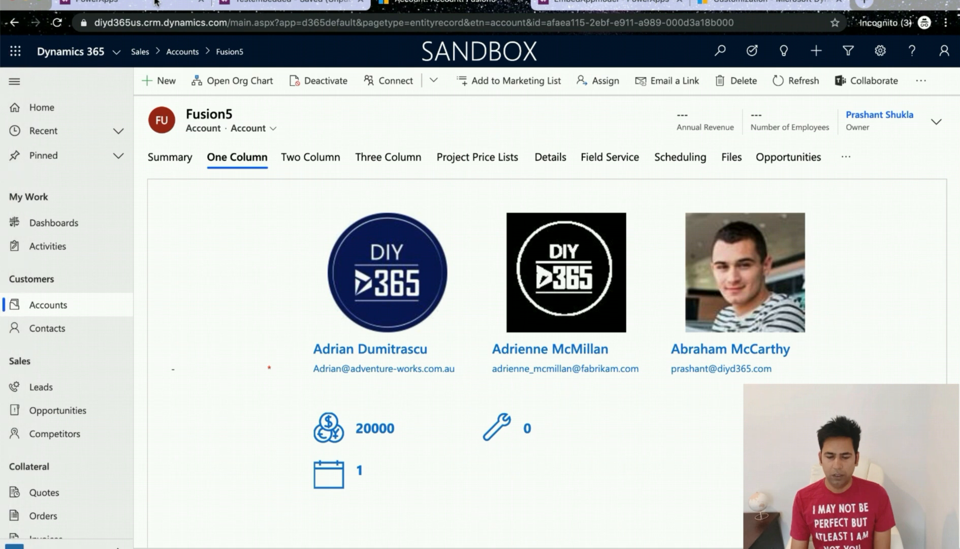
click(57, 23)
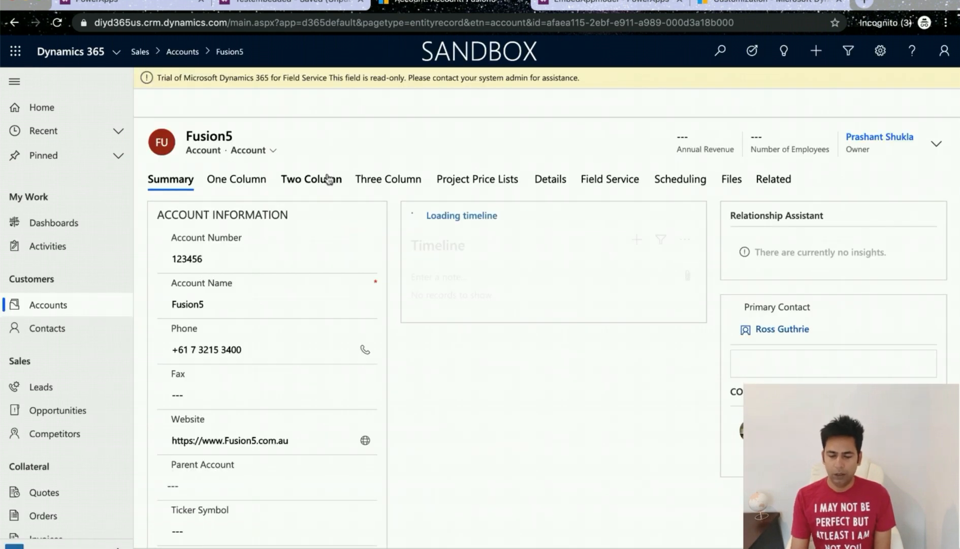
click(314, 231)
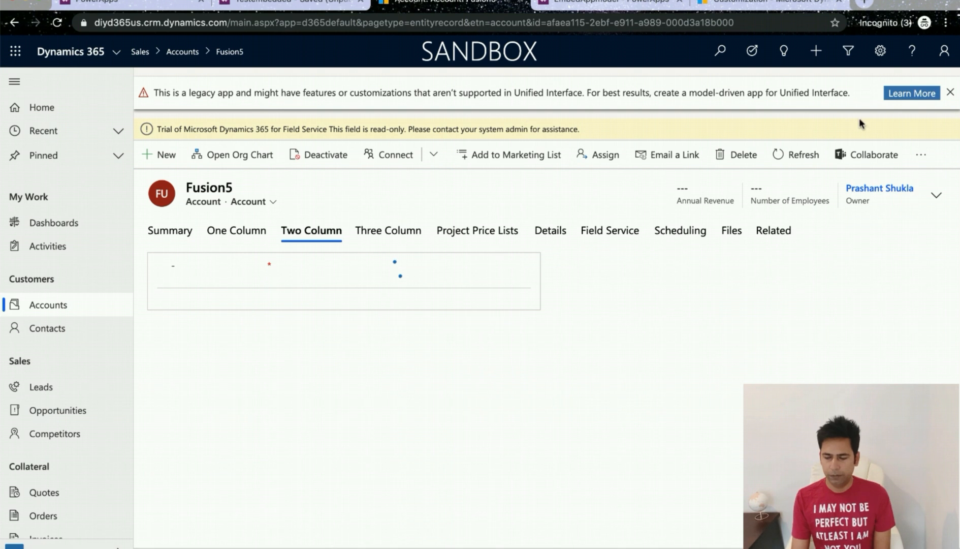
click(949, 93)
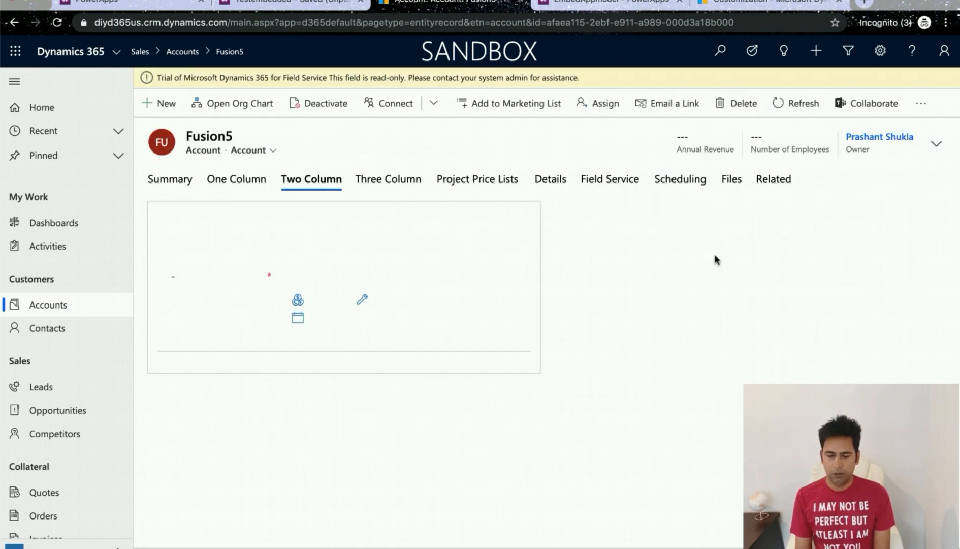